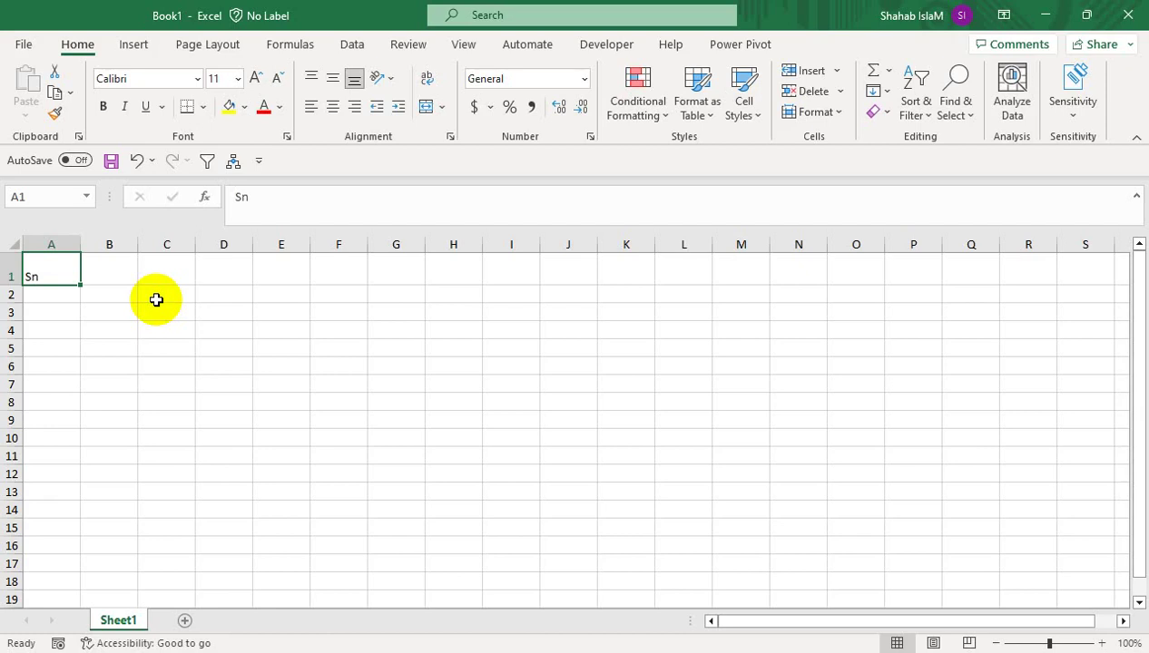
Enter the column headers "batch no" in A1 and "product Name" in B1.
{"action": "type", "text": "batch no"}
{"action": "key", "text": "Tab"}
{"action": "type", "text": "p"}
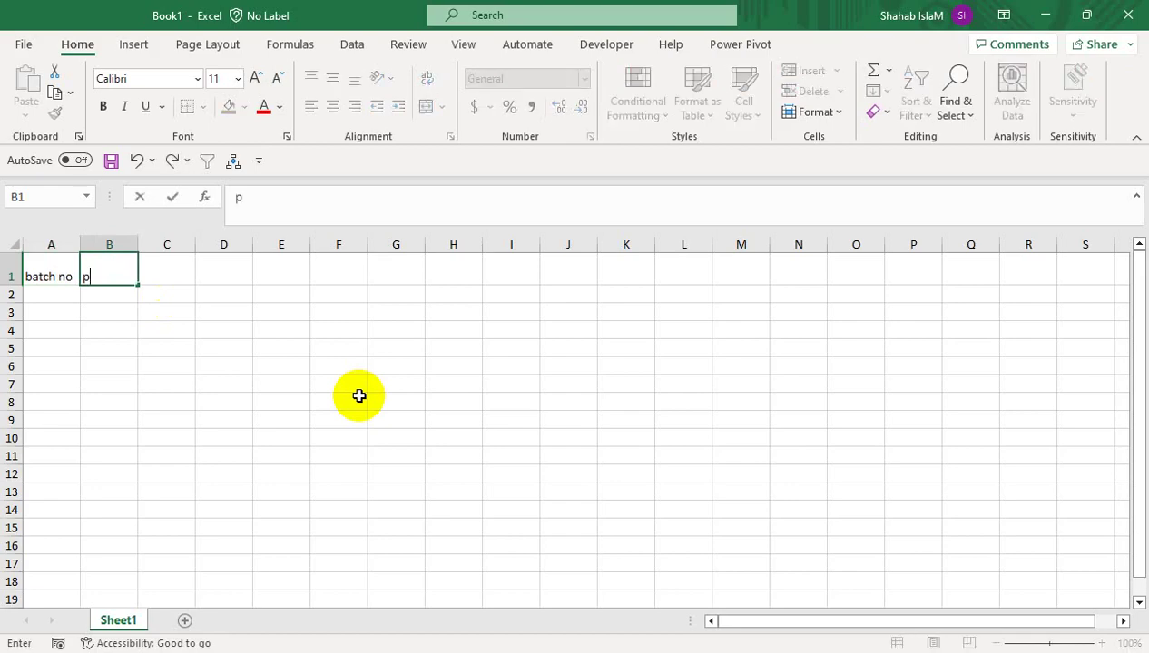
{"action": "type", "text": "roduct Name"}
{"action": "key", "text": "Tab"}
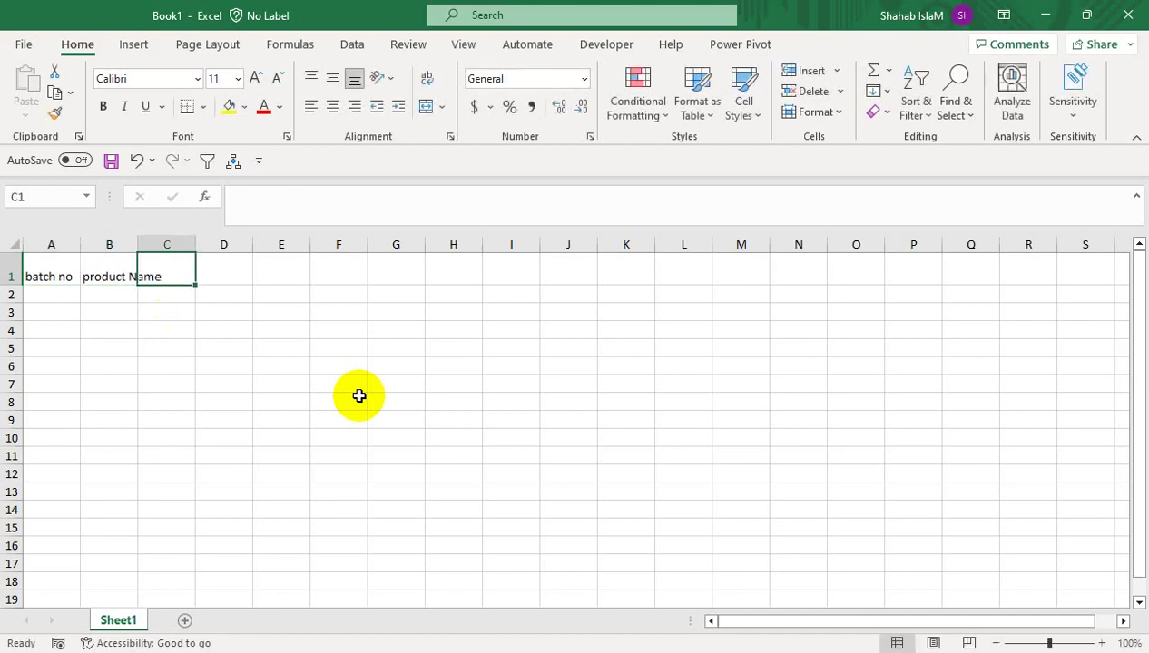
Enter the header "Manufacturd" in C1 and fit the widths of columns B and C to their text.
{"action": "key", "text": "shift+space"}
{"action": "type", "text": "Manufa"}
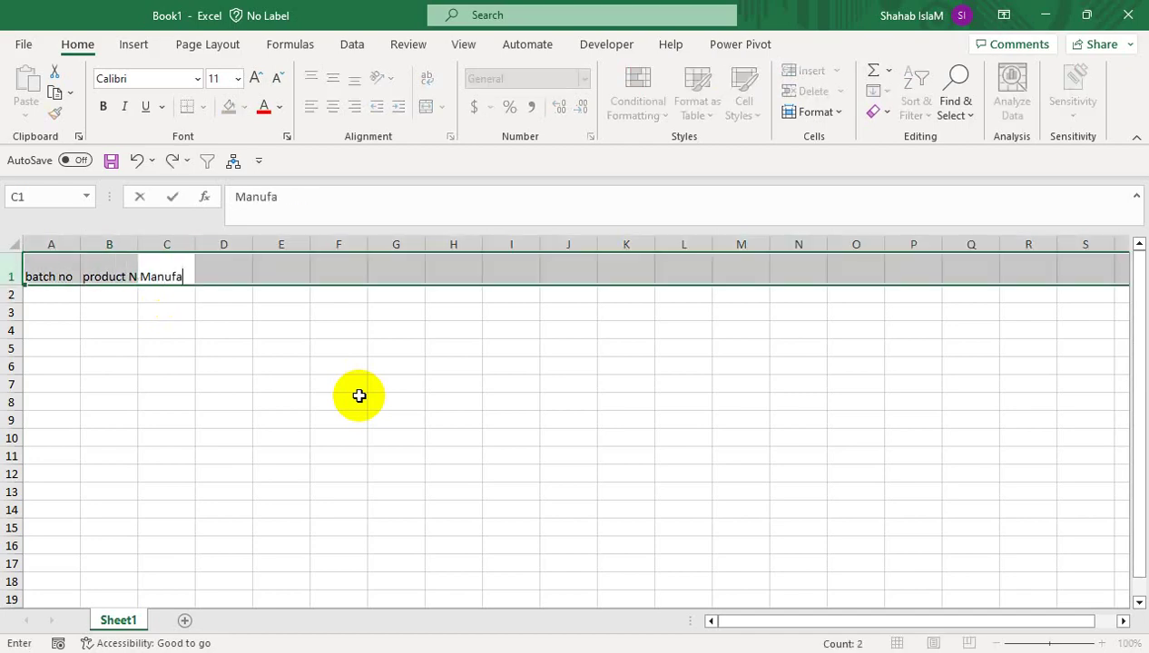
{"action": "key", "text": "Left"}
{"action": "key", "text": "Right"}
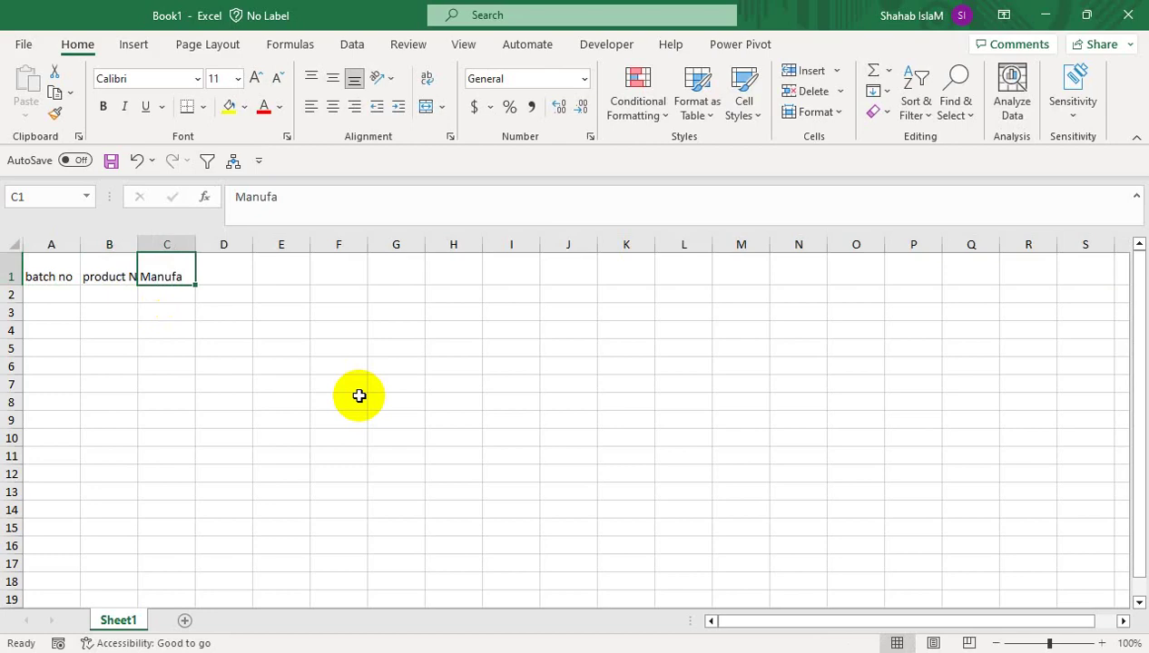
{"action": "key", "text": "F2"}
{"action": "type", "text": "ctur"}
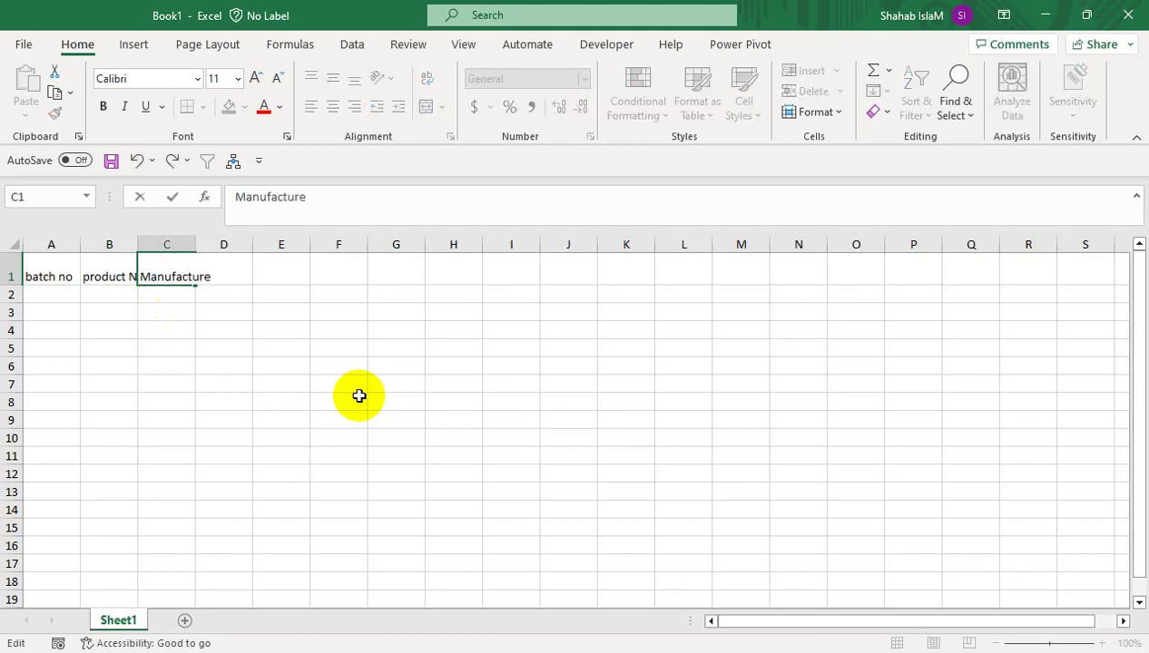
{"action": "type", "text": "d"}
{"action": "key", "text": "Tab"}
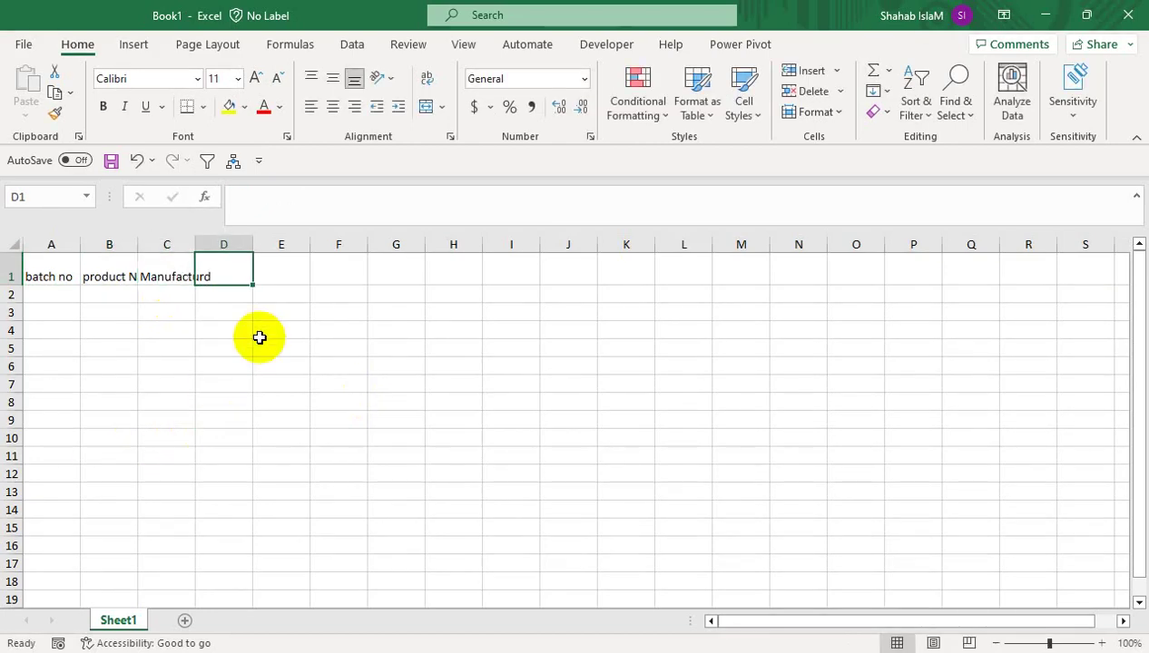
{"action": "double_click", "coordinate": [196, 243]}
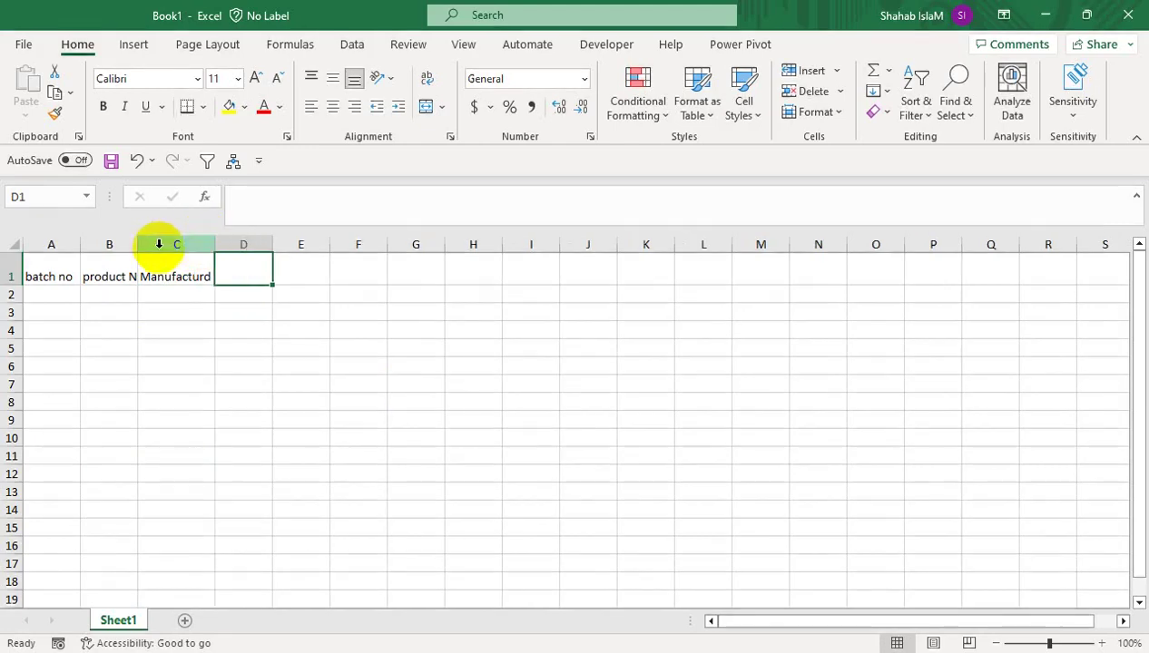
{"action": "double_click", "coordinate": [137, 243]}
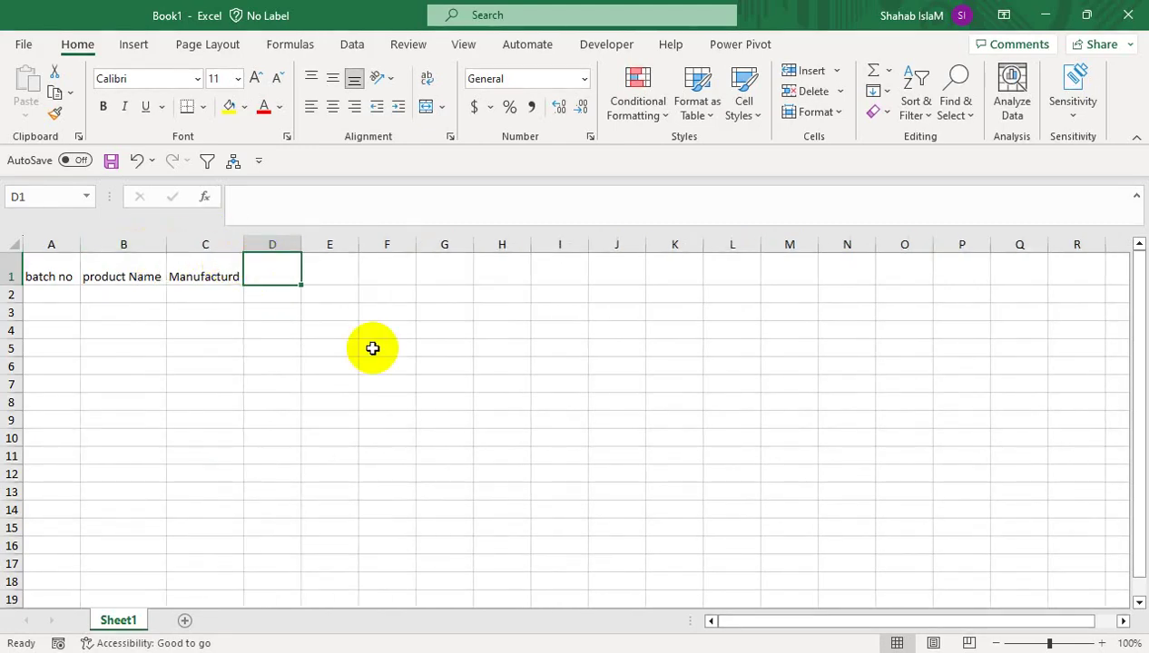
Enter the headers "Purchase", "qty" and "MRp" in cells D1, E1 and F1.
{"action": "type", "text": "Purchase"}
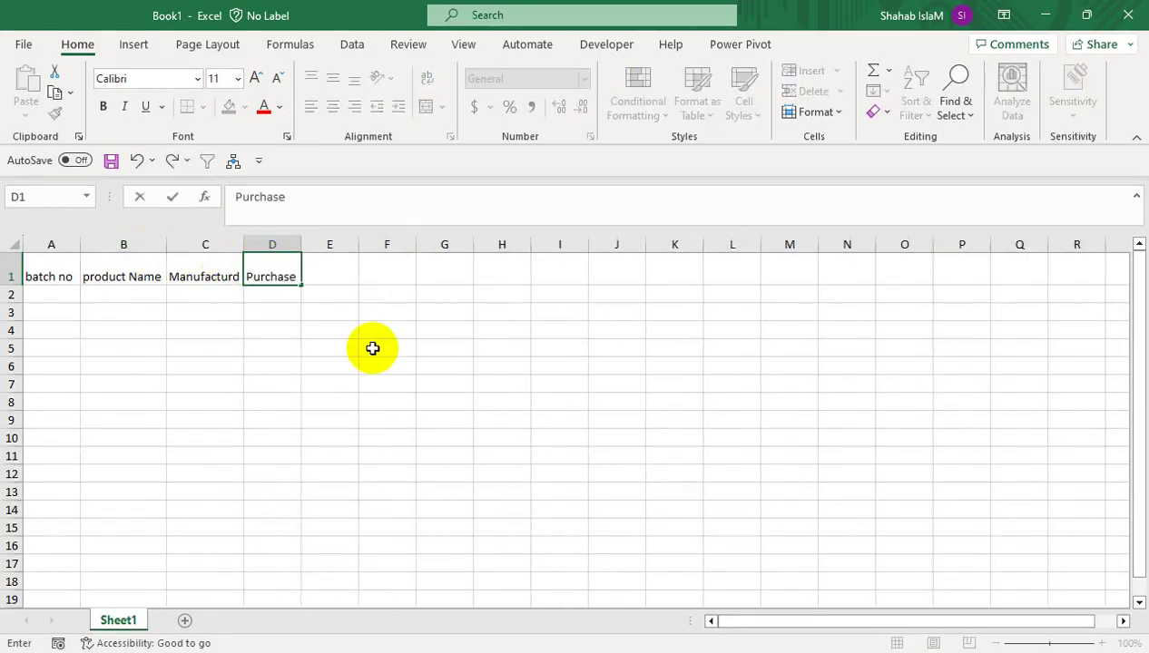
{"action": "key", "text": "Tab"}
{"action": "type", "text": "qty"}
{"action": "key", "text": "Tab"}
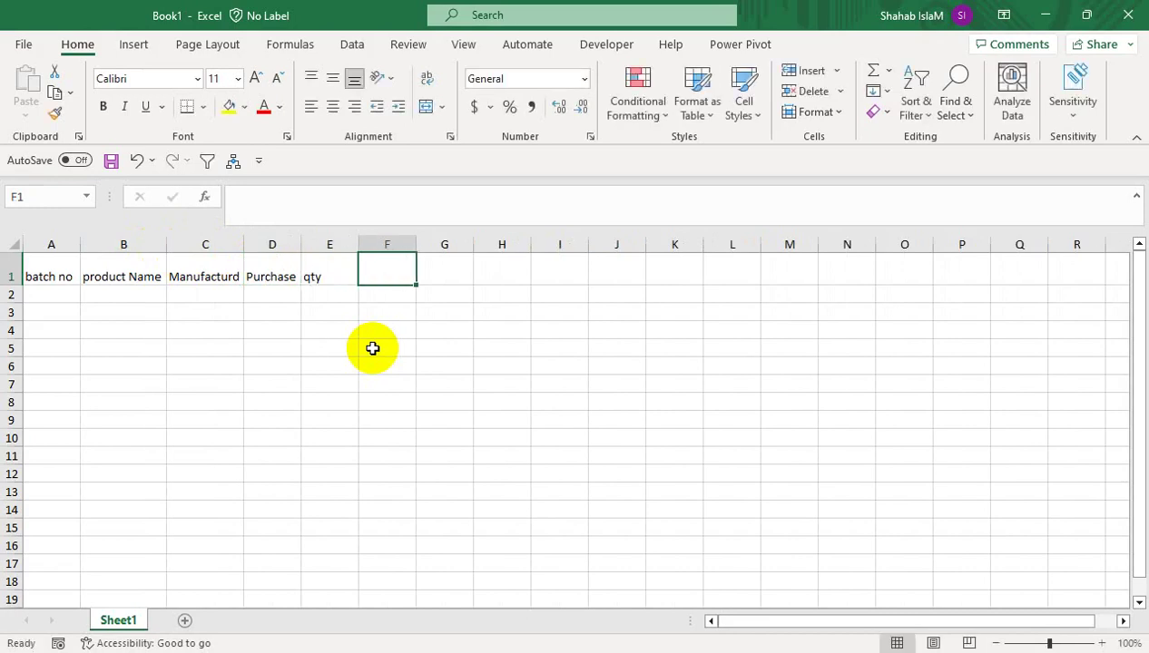
{"action": "type", "text": "MRp"}
{"action": "key", "text": "Tab"}
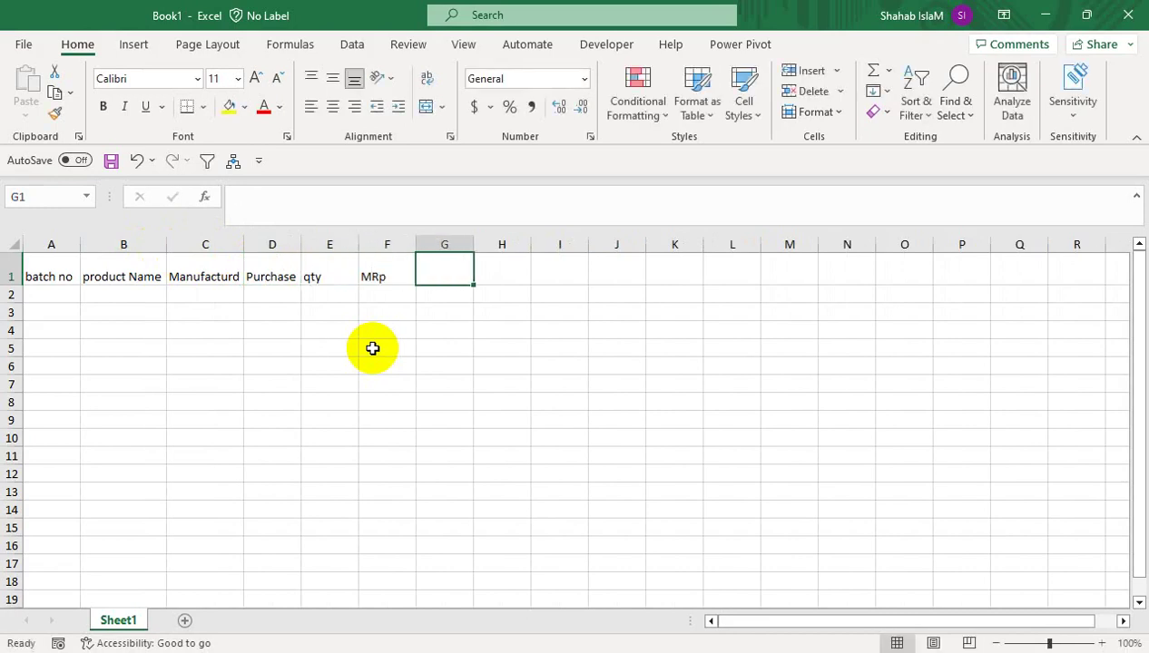
Enter the header "Sale Rate" in cell G1.
{"action": "type", "text": "S"}
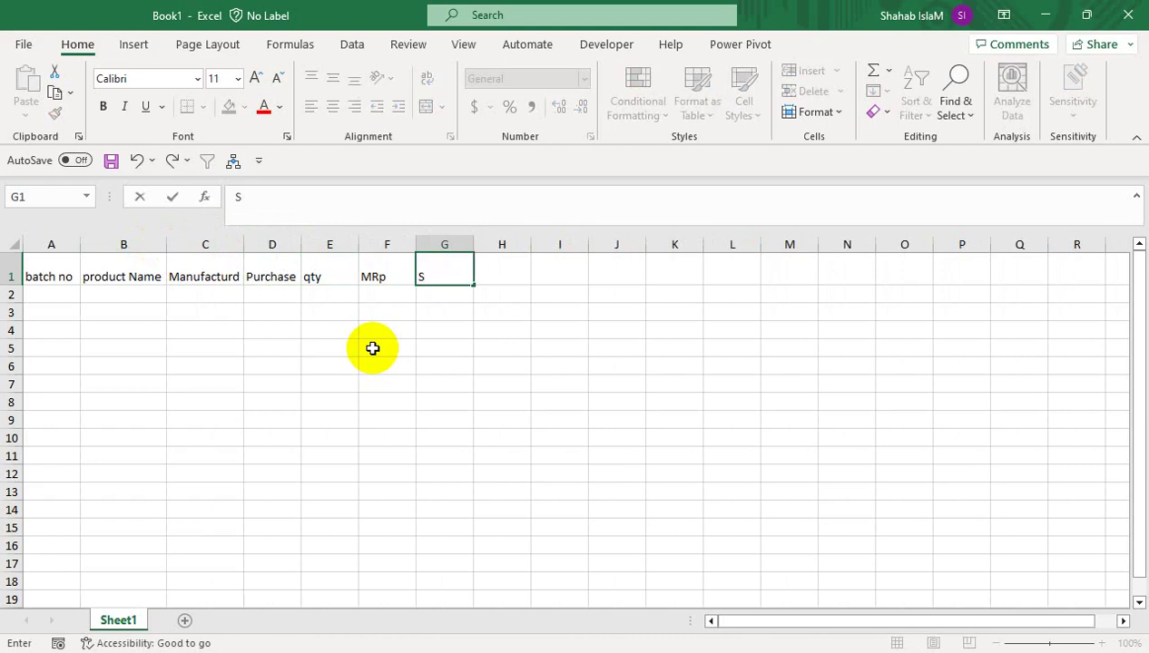
{"action": "type", "text": "aale Rate"}
{"action": "key", "text": "Left"}
{"action": "key", "text": "Right"}
{"action": "key", "text": "Right"}
Enter the headers "Mfg Date" in H1 and "Expiry date" in I1.
{"action": "type", "text": "M"}
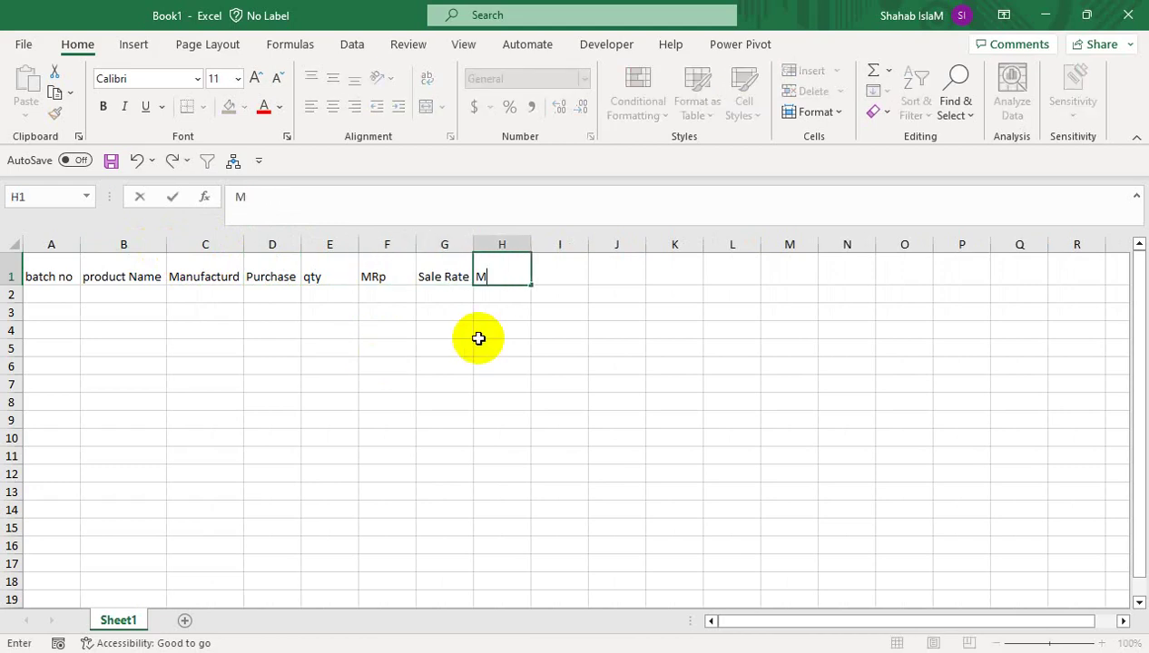
{"action": "key", "text": "BackSpace"}
{"action": "key", "text": "BackSpace"}
{"action": "type", "text": "fg Date"}
{"action": "key", "text": "Tab"}
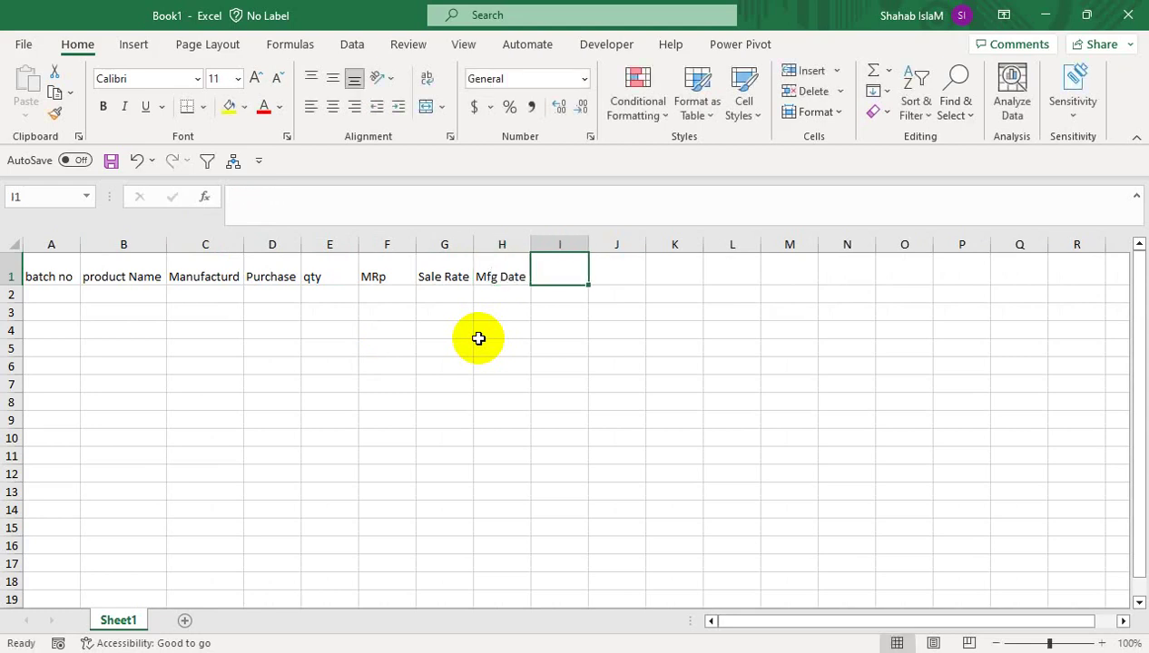
{"action": "type", "text": "Expir"}
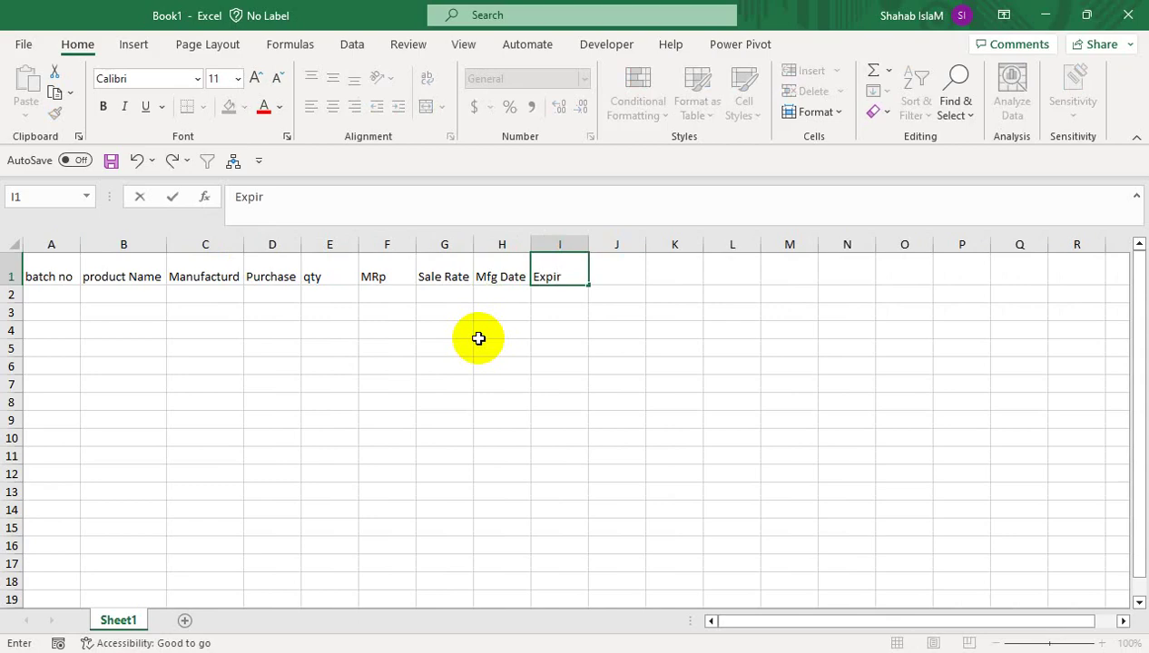
{"action": "type", "text": "y date"}
{"action": "key", "text": "Tab"}
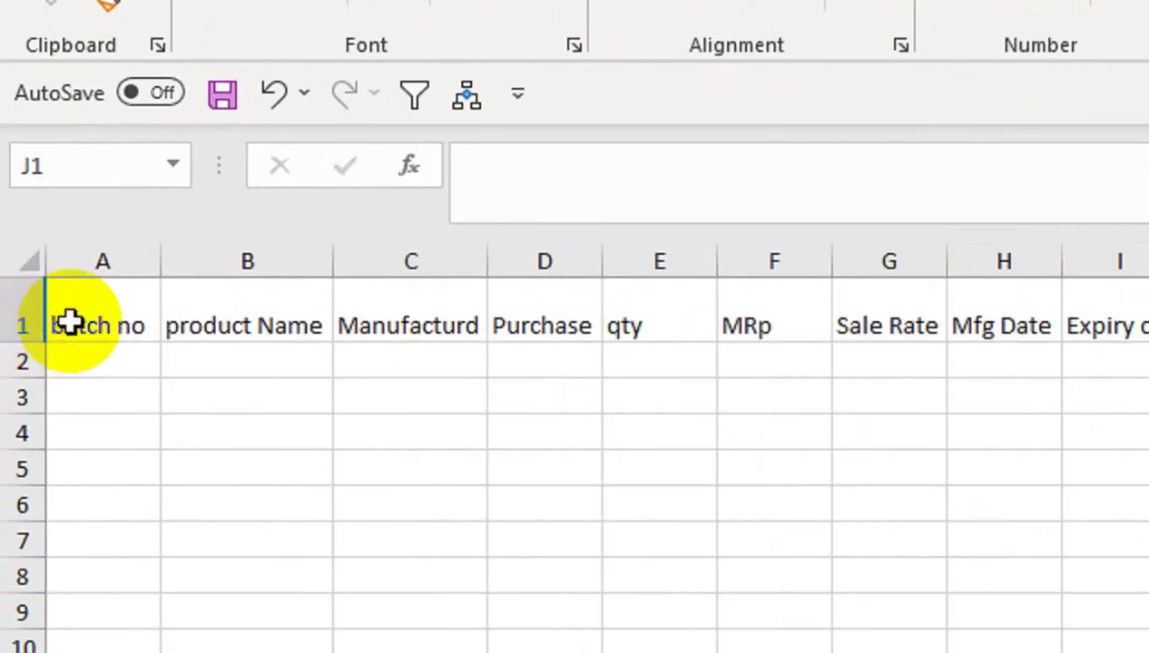
Insert an empty row above the header row.
{"action": "left_click", "coordinate": [17, 304]}
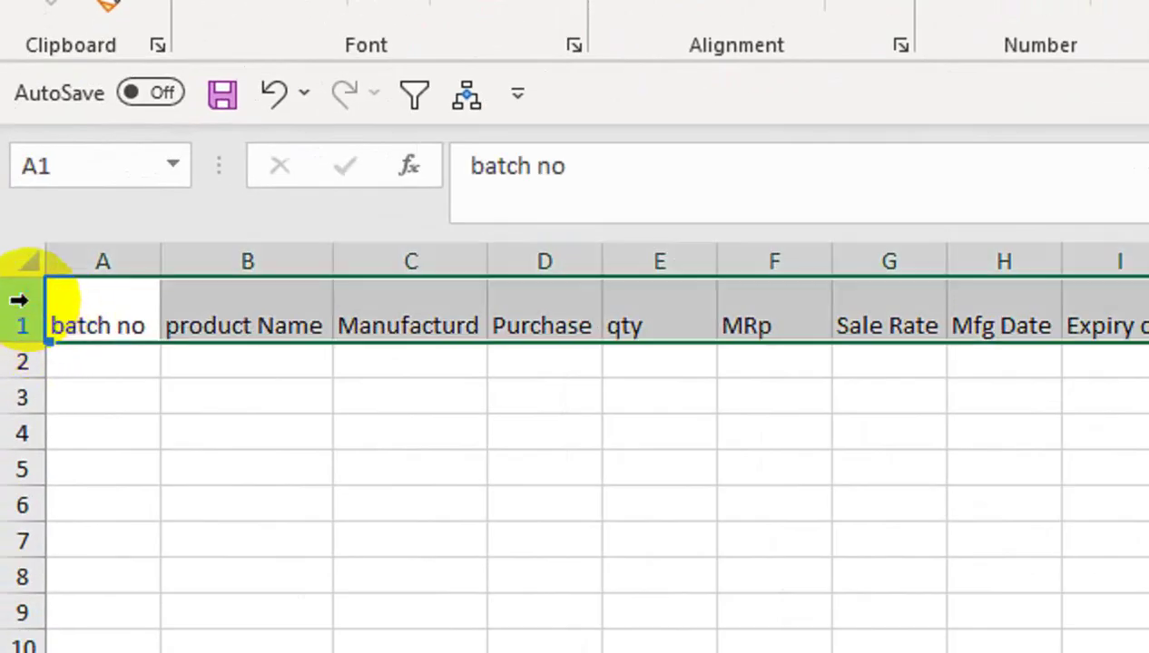
{"action": "right_click", "coordinate": [17, 304]}
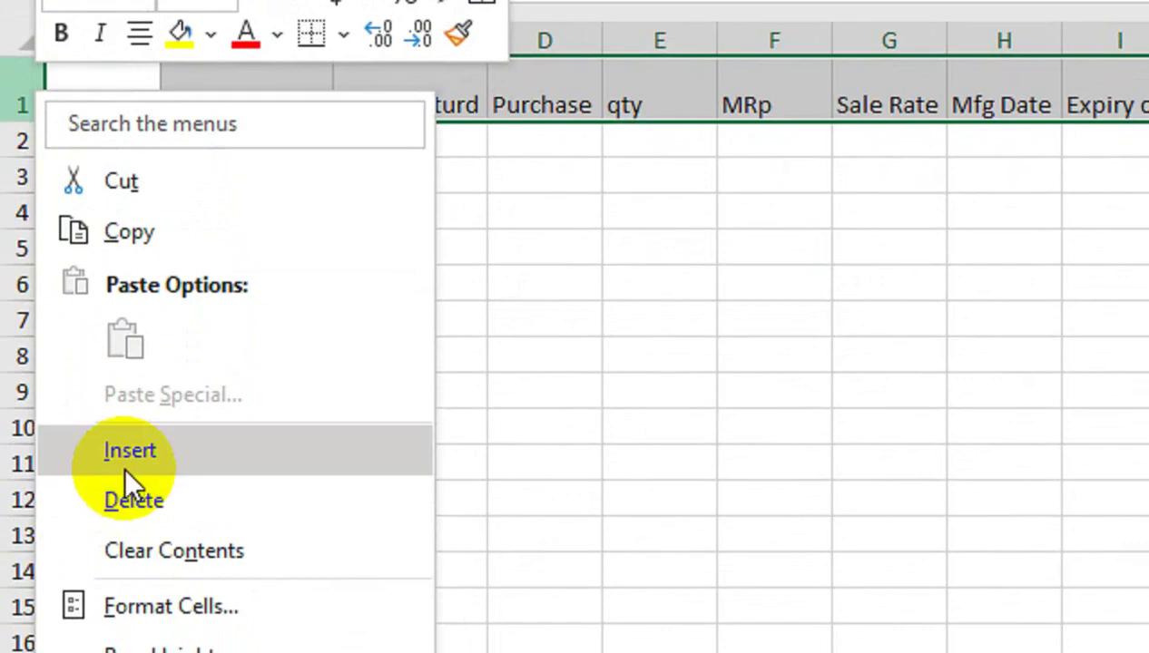
{"action": "left_click", "coordinate": [124, 464]}
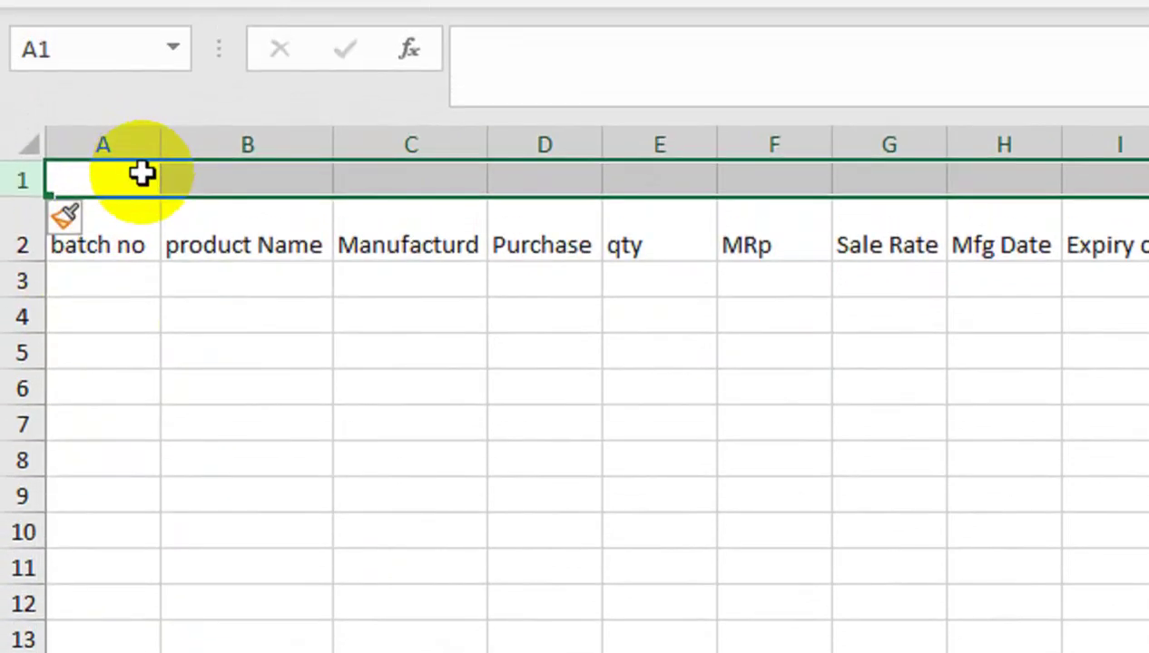
Enter the formula =UPPER(A2) in cell A1 to convert the first header to uppercase.
{"action": "left_click", "coordinate": [139, 70]}
{"action": "type", "text": "=up"}
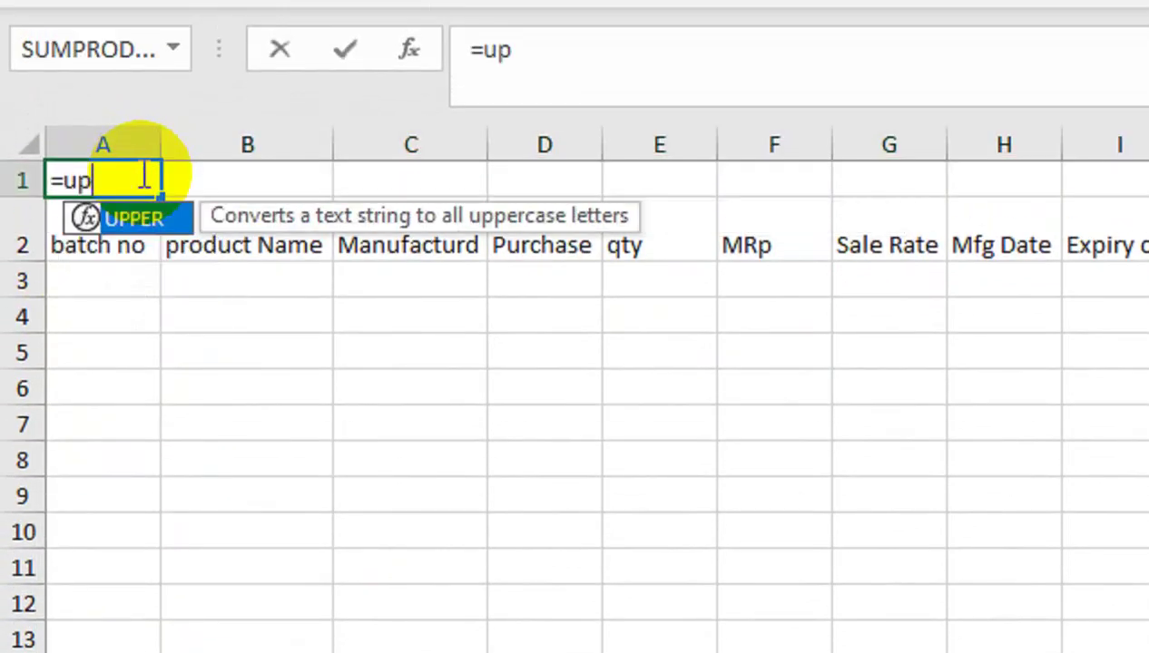
{"action": "key", "text": "Tab"}
{"action": "left_click", "coordinate": [90, 243]}
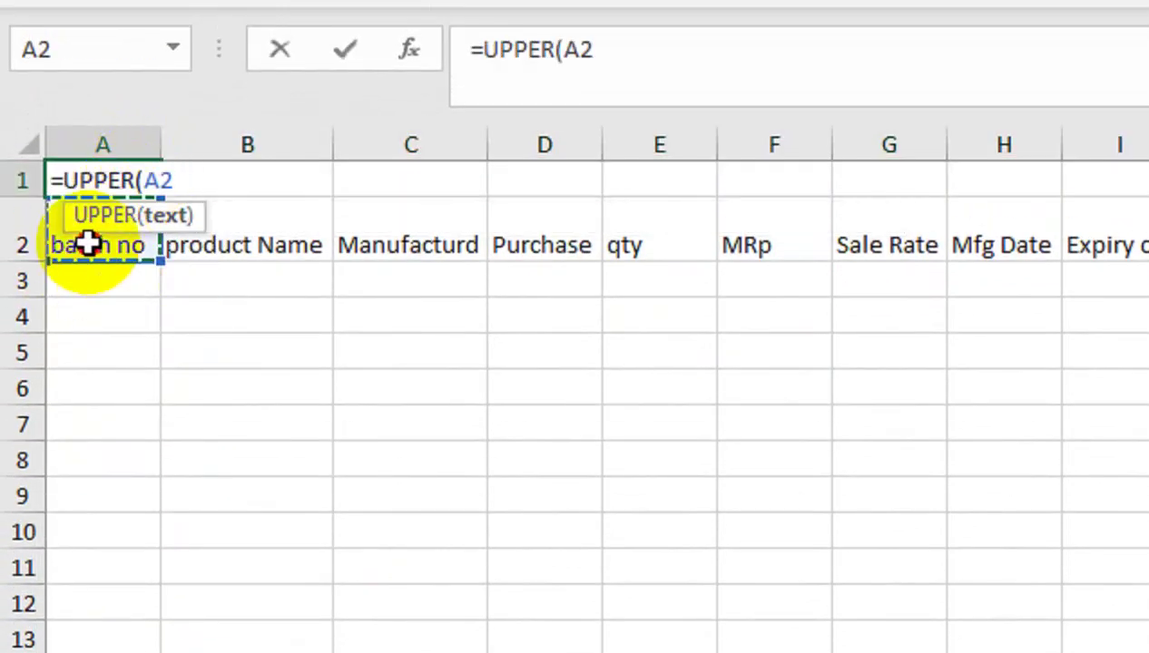
{"action": "type", "text": ")"}
{"action": "key", "text": "Return"}
Fill the UPPER formula from A1 across to I1 so every header is converted.
{"action": "key", "text": "Up"}
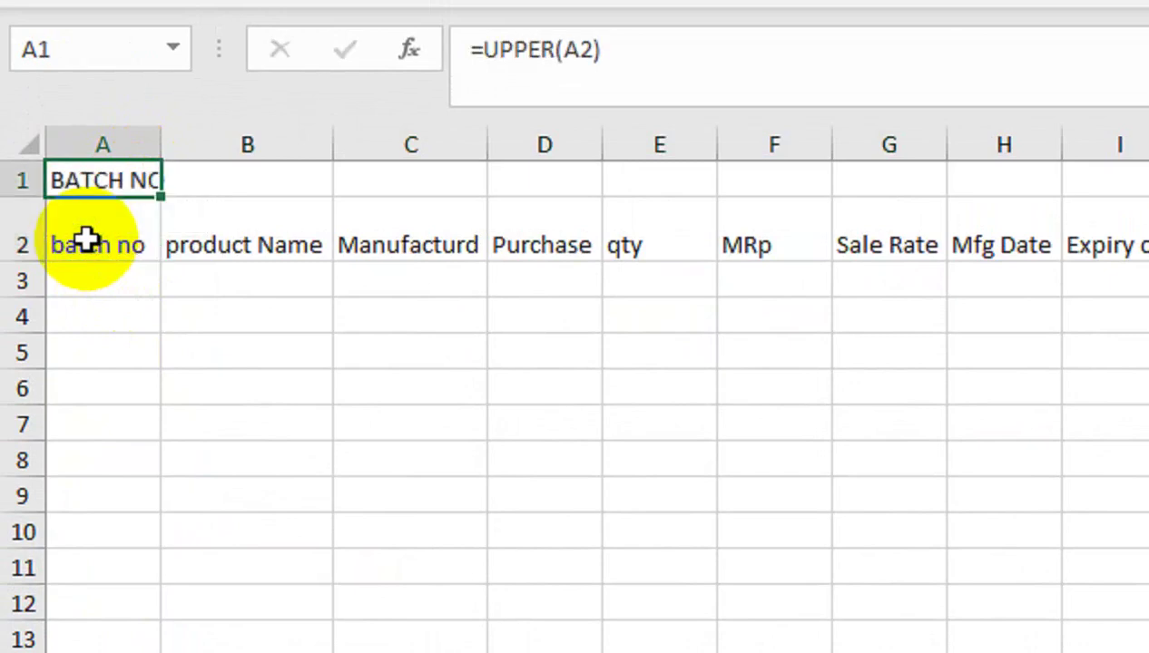
{"action": "key", "text": "shift+Right"}
{"action": "key", "text": "shift+Right"}
{"action": "key", "text": "shift+Right"}
{"action": "key", "text": "shift+Right"}
{"action": "key", "text": "shift+Right"}
{"action": "key", "text": "shift+Right"}
{"action": "key", "text": "shift+Right"}
{"action": "key", "text": "shift+Right"}
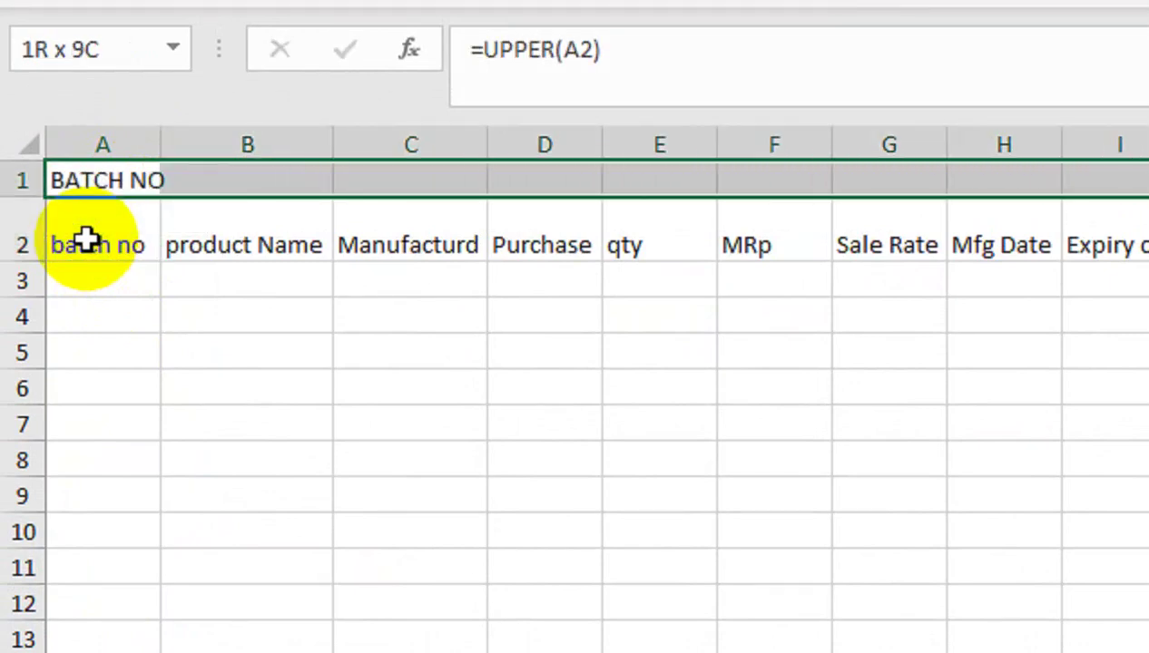
{"action": "key", "text": "ctrl+r"}
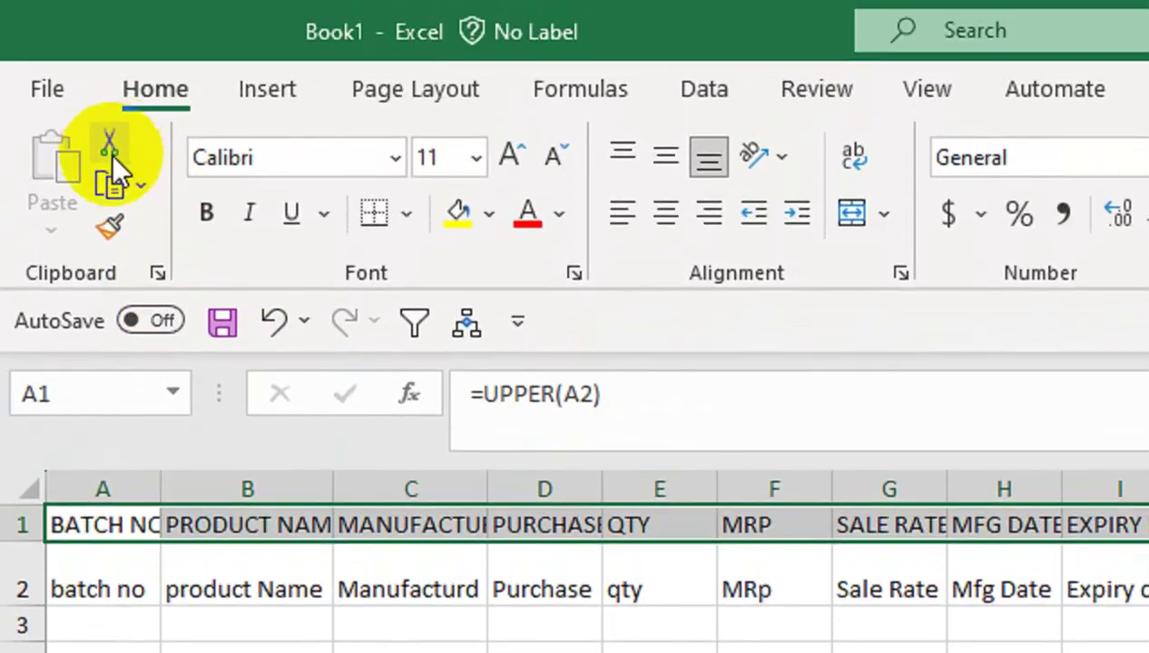
Copy the uppercase headers in A1:I1 and paste them in place as values only.
{"action": "left_click", "coordinate": [141, 74]}
{"action": "left_click", "coordinate": [123, 119]}
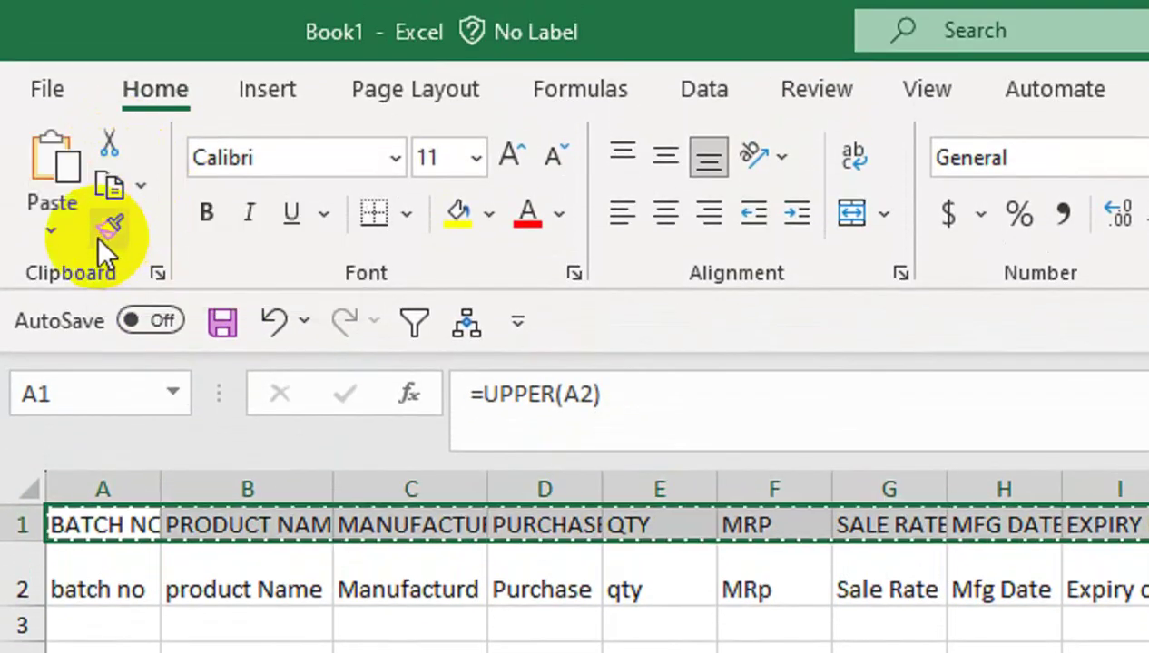
{"action": "left_click", "coordinate": [50, 230]}
{"action": "left_click", "coordinate": [51, 443]}
Delete row 2 with the original headers and fit all column widths of the sheet to their contents.
{"action": "left_click", "coordinate": [18, 589]}
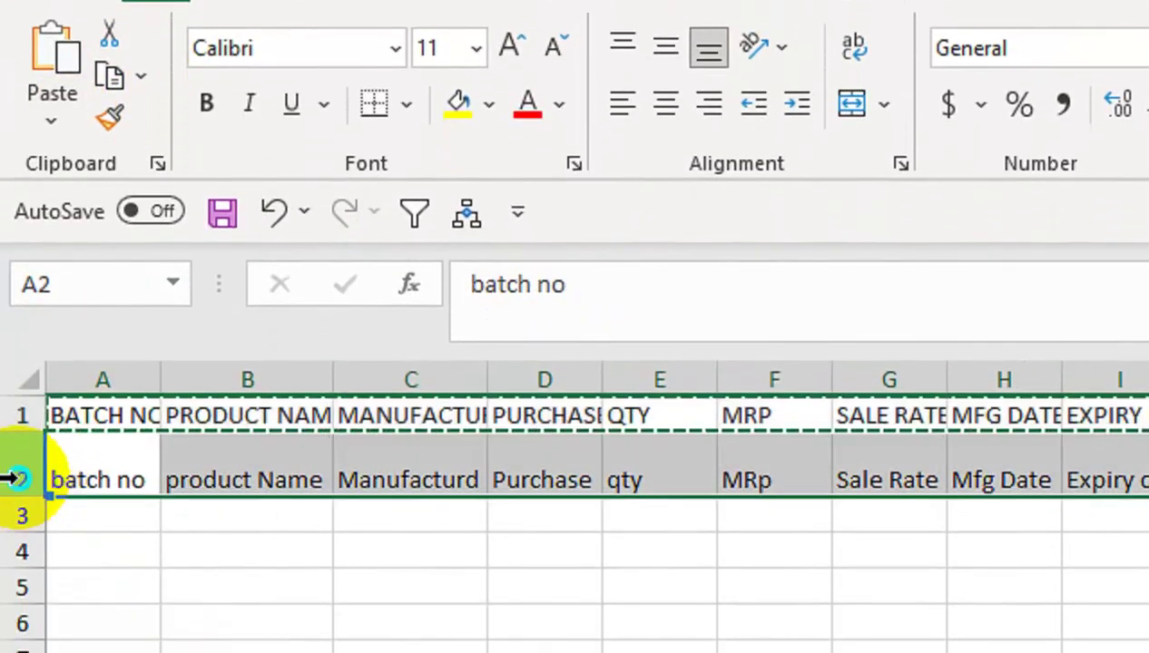
{"action": "right_click", "coordinate": [16, 479]}
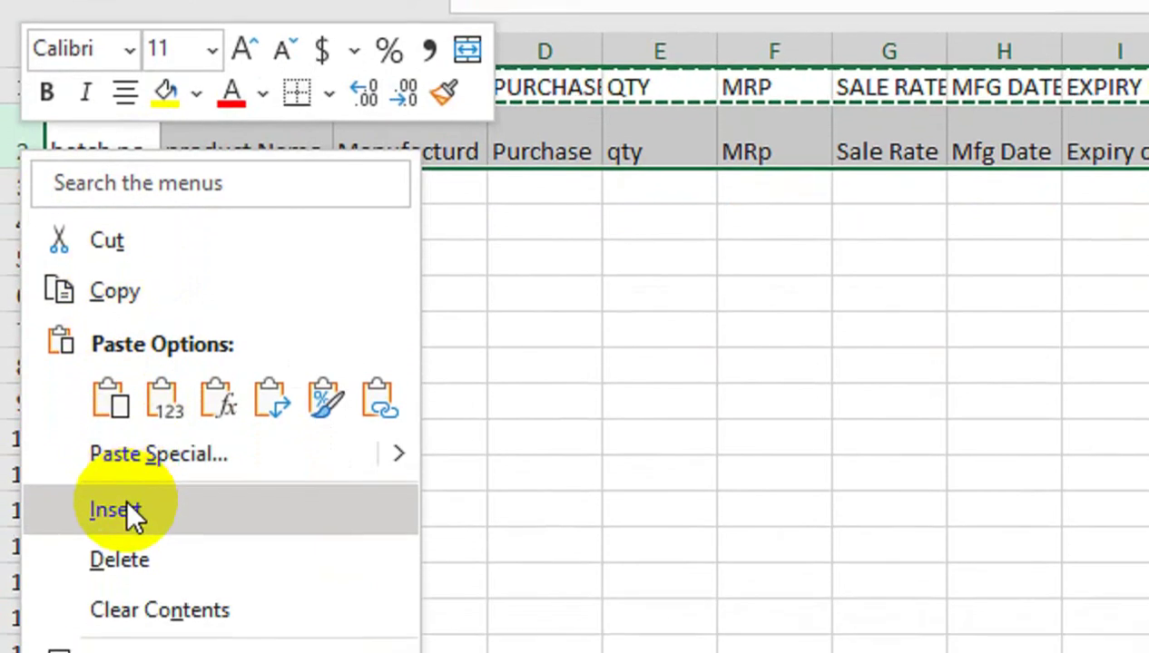
{"action": "left_click", "coordinate": [122, 560]}
{"action": "left_click", "coordinate": [410, 195]}
{"action": "left_click", "coordinate": [26, 50]}
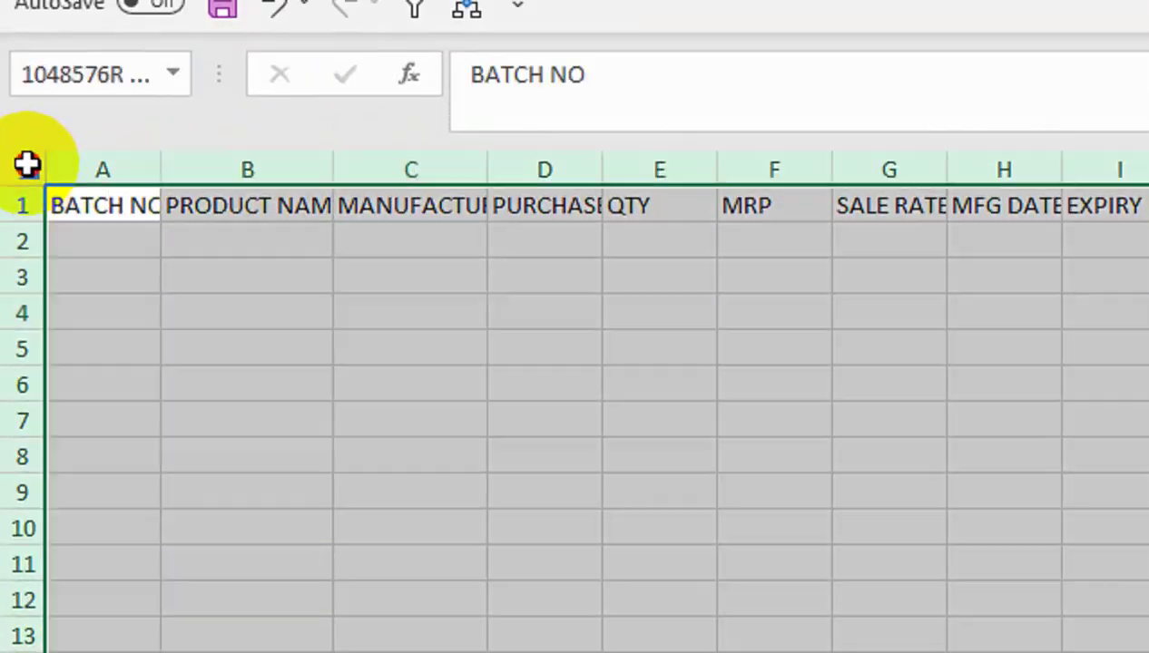
{"action": "double_click", "coordinate": [487, 168]}
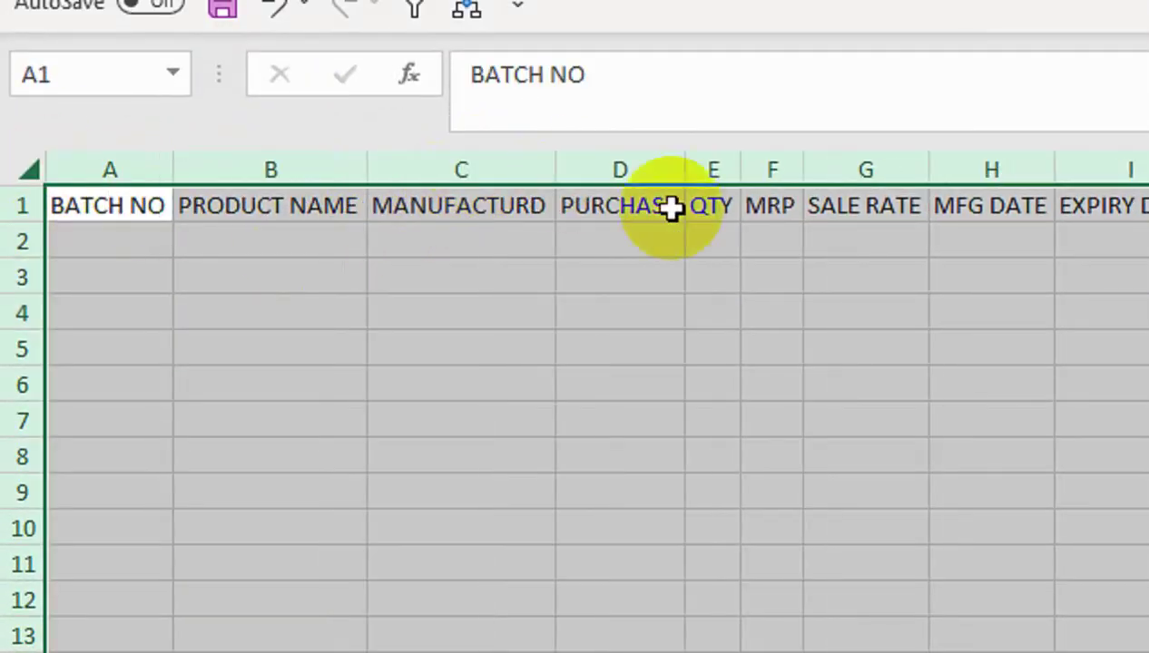
Widen the QTY, MRP and SALE RATE columns, with QTY the widest, and increase the height of header row 1.
{"action": "left_click", "coordinate": [768, 167]}
{"action": "left_click_drag", "start_coordinate": [734, 169], "coordinate": [935, 152]}
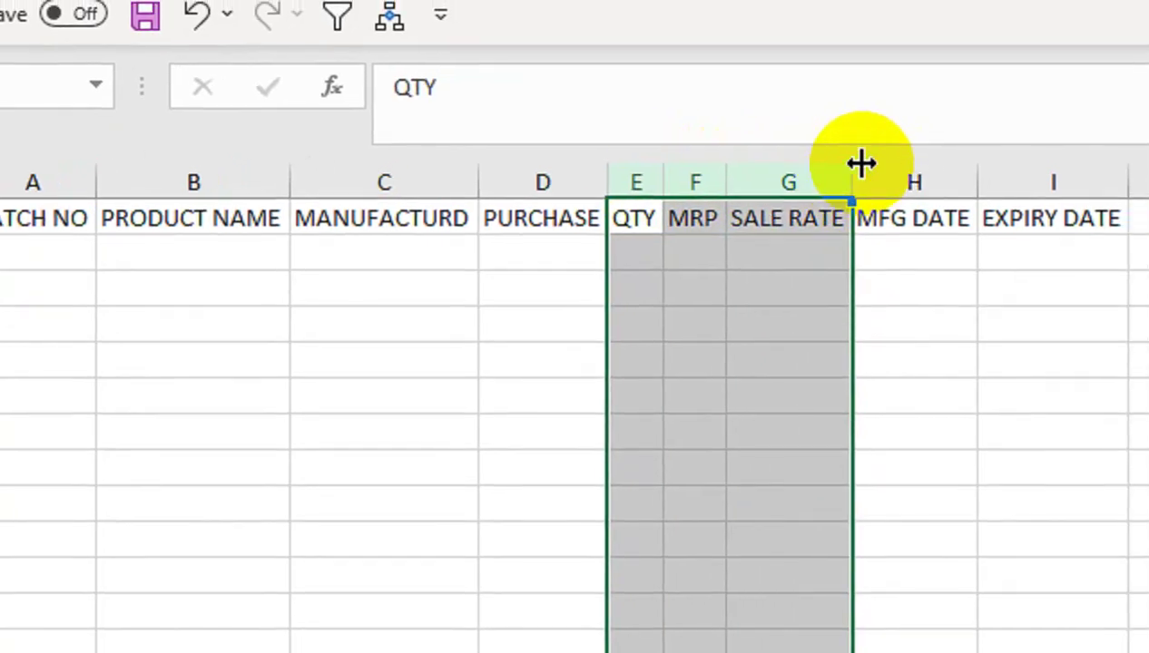
{"action": "left_click_drag", "start_coordinate": [861, 164], "coordinate": [899, 160]}
{"action": "left_click", "coordinate": [1023, 342]}
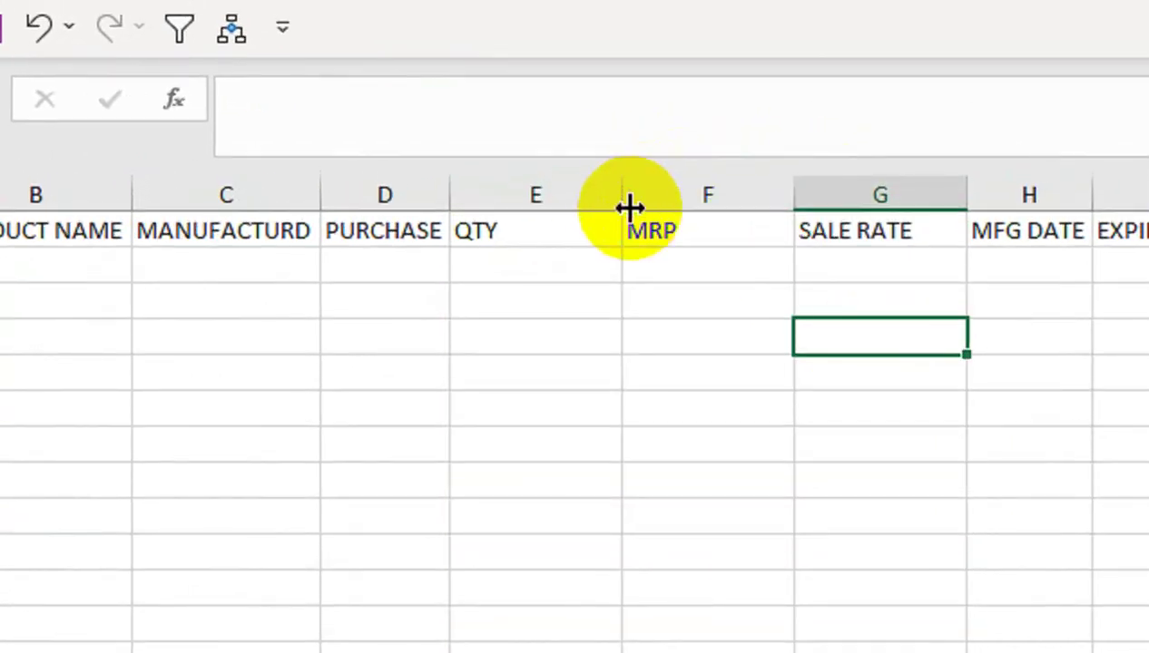
{"action": "left_click_drag", "start_coordinate": [629, 208], "coordinate": [647, 205]}
{"action": "left_click_drag", "start_coordinate": [12, 238], "coordinate": [119, 277]}
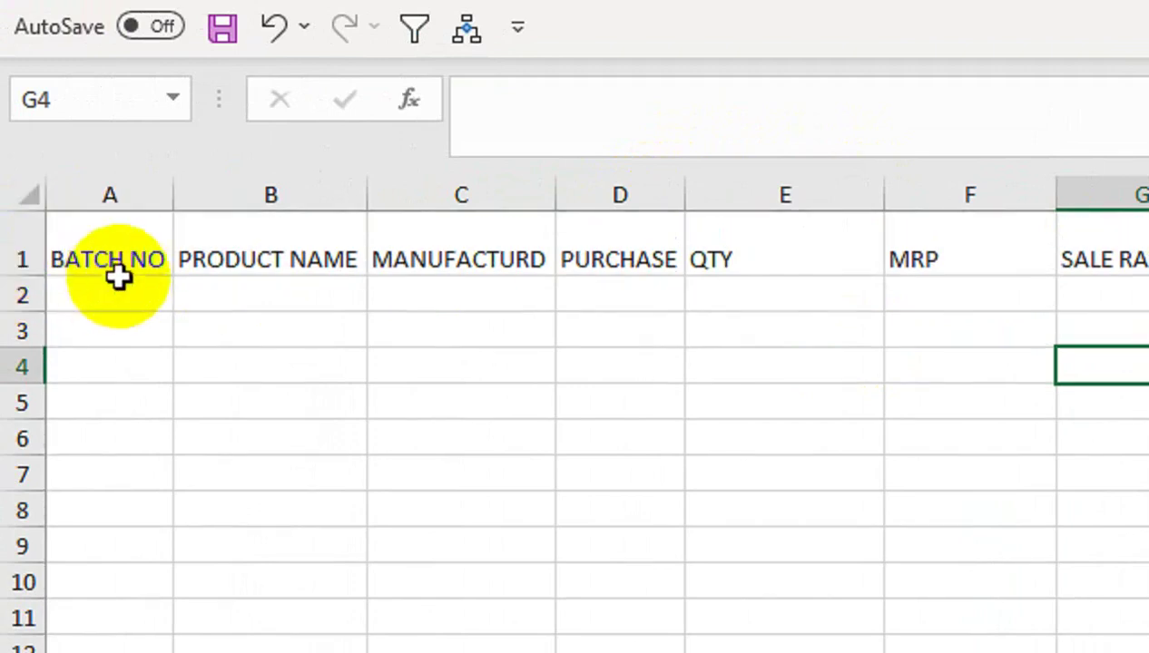
Widen the MFG DATE and EXPIRY DATE columns and centre the headers in A1:I1 horizontally.
{"action": "left_click_drag", "start_coordinate": [118, 238], "coordinate": [1148, 239]}
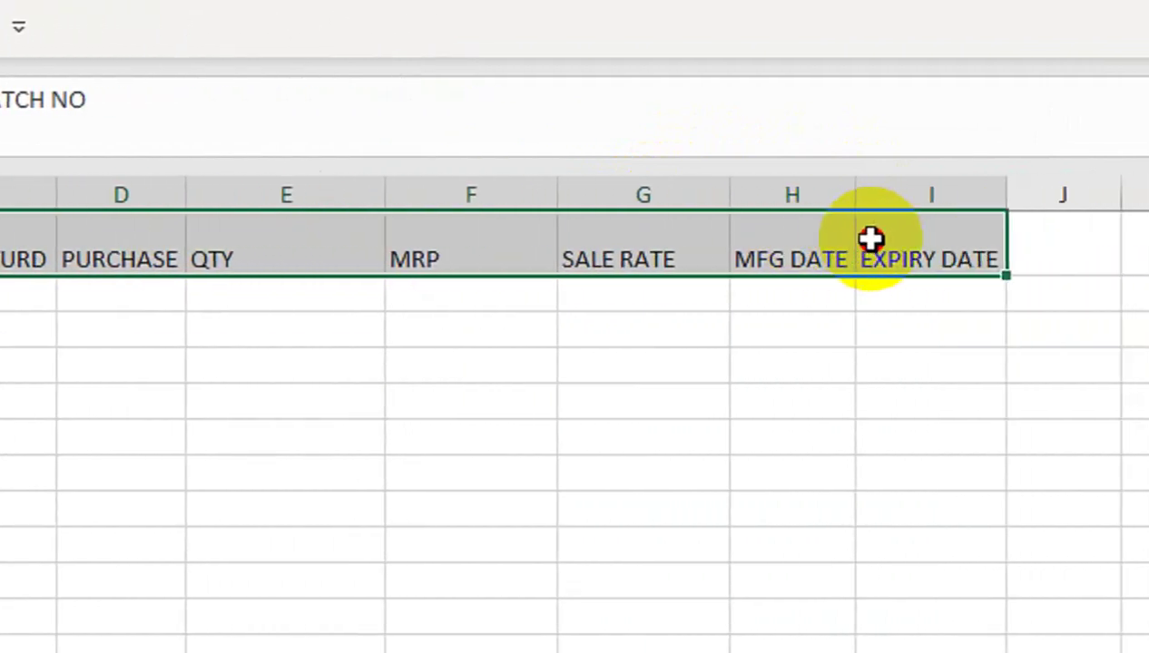
{"action": "left_click_drag", "start_coordinate": [1013, 186], "coordinate": [1048, 185]}
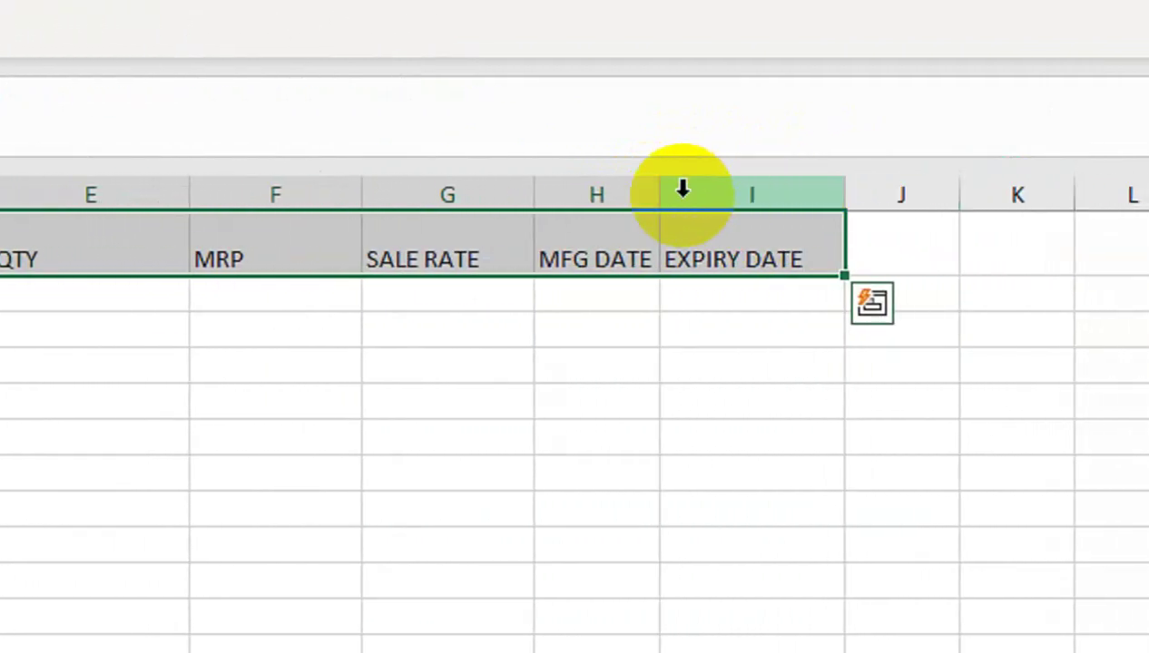
{"action": "left_click_drag", "start_coordinate": [661, 194], "coordinate": [705, 200]}
{"action": "left_click", "coordinate": [348, 164]}
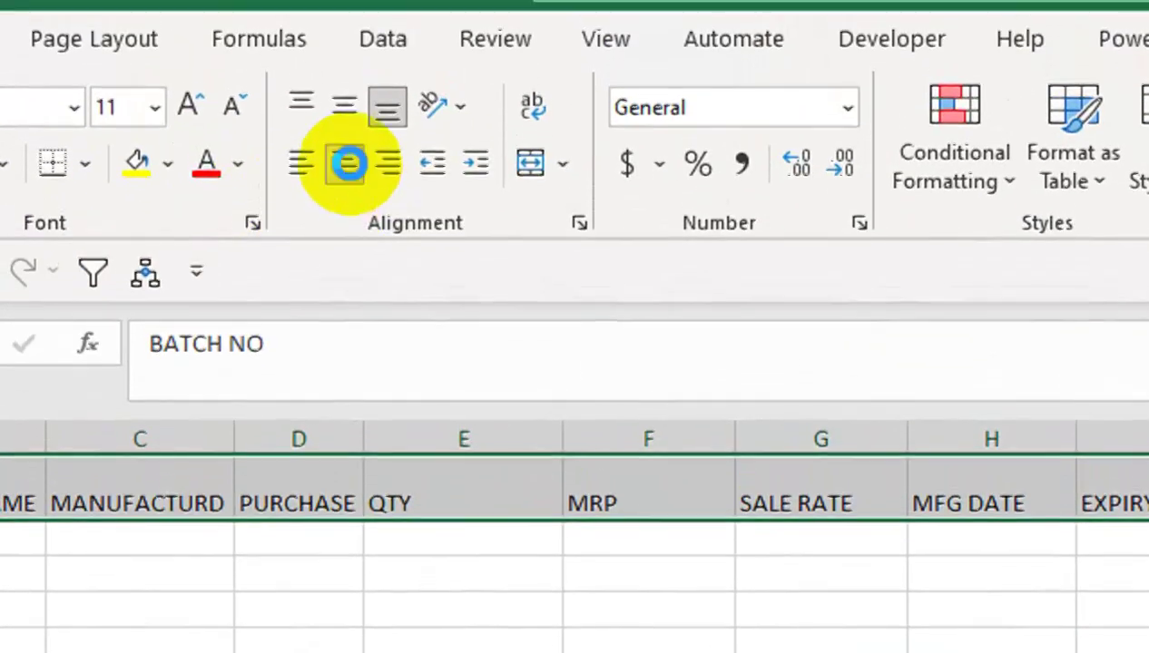
Make the headers in A1:I1 bold with a yellow fill, and widen the PRODUCT NAME and PURCHASE columns.
{"action": "left_click", "coordinate": [208, 214]}
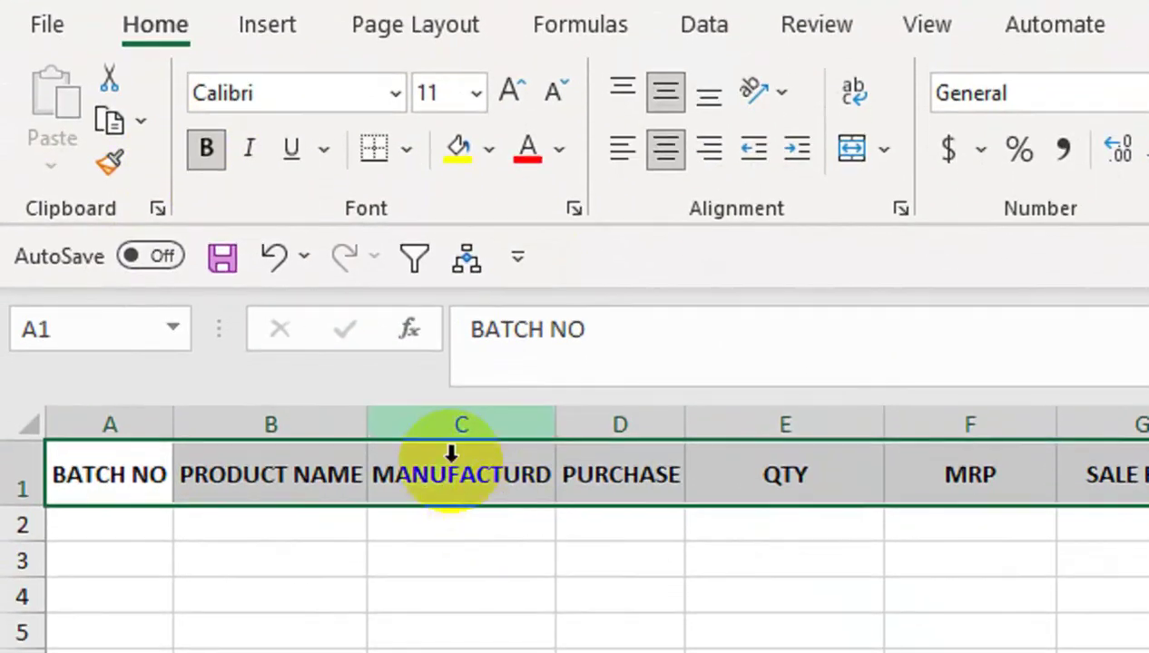
{"action": "left_click_drag", "start_coordinate": [372, 418], "coordinate": [410, 418]}
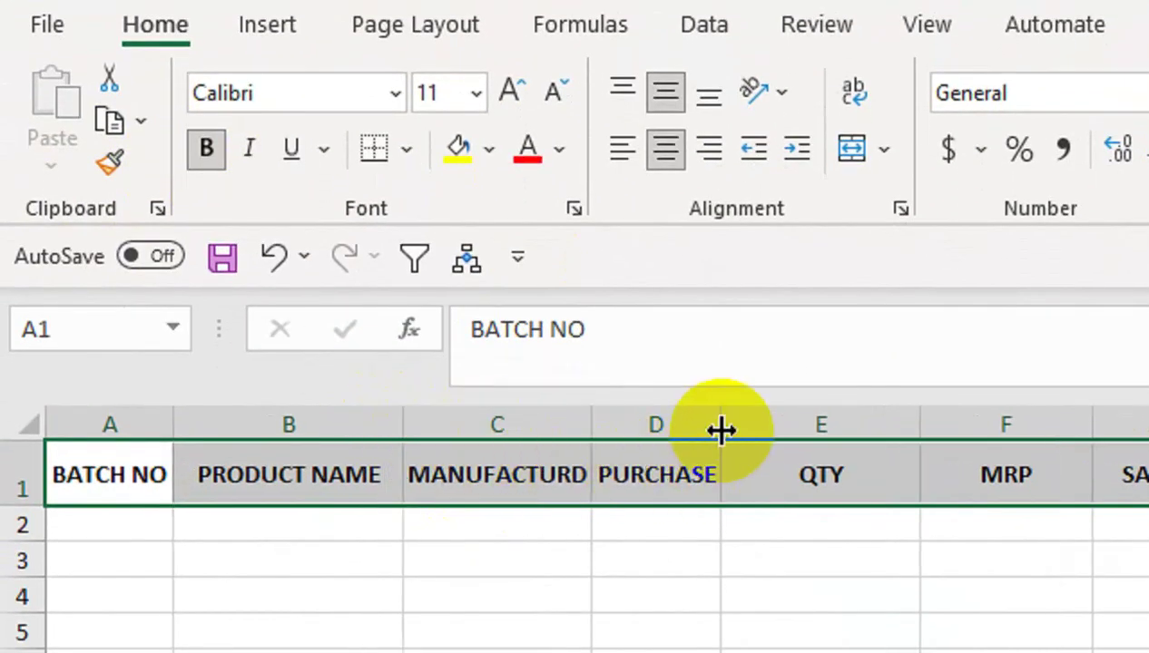
{"action": "left_click_drag", "start_coordinate": [722, 431], "coordinate": [759, 428]}
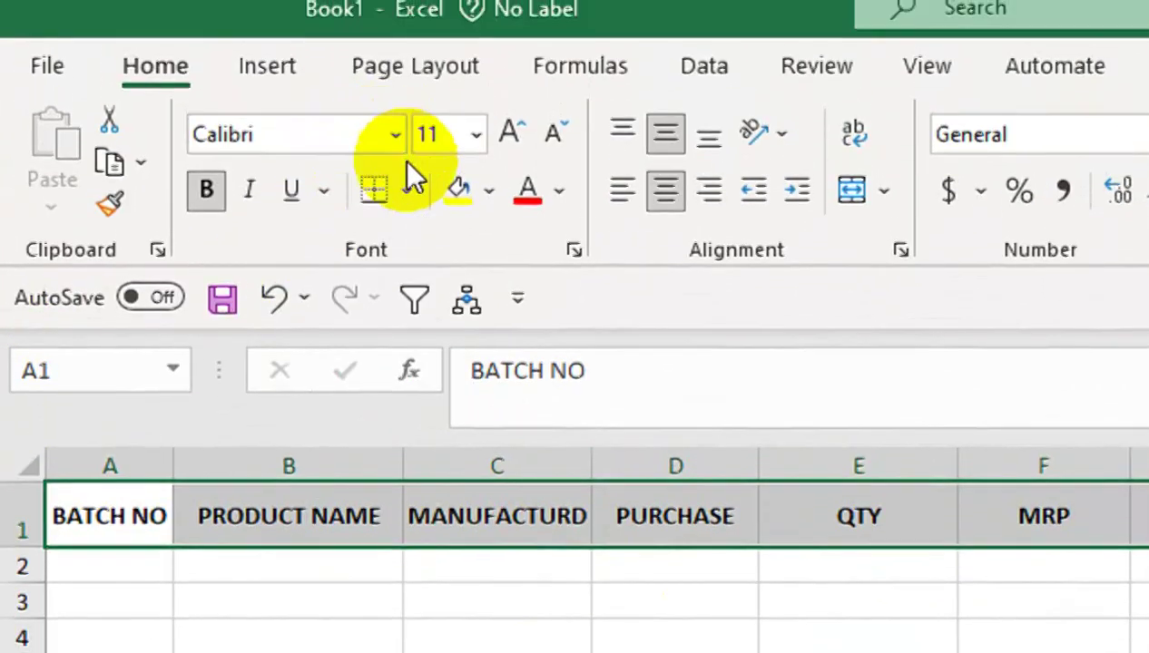
{"action": "left_click", "coordinate": [458, 186]}
Format A1:I2 as a table with headers, using the light gold banded style.
{"action": "left_click_drag", "start_coordinate": [83, 474], "coordinate": [892, 495]}
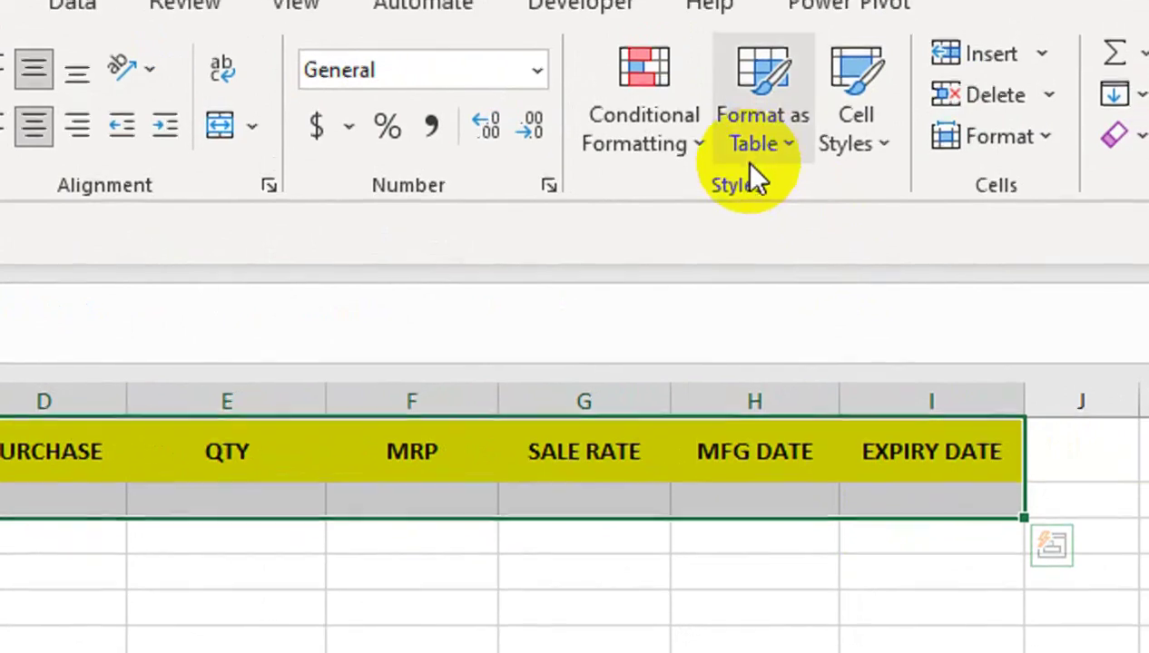
{"action": "left_click", "coordinate": [750, 162]}
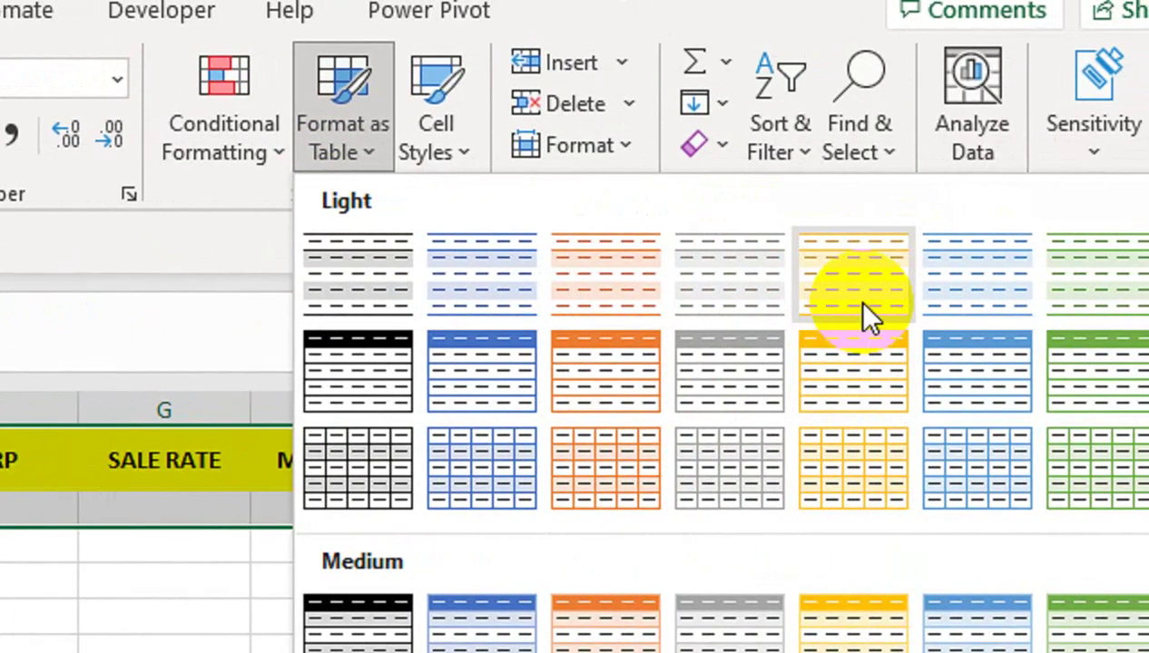
{"action": "left_click", "coordinate": [857, 303]}
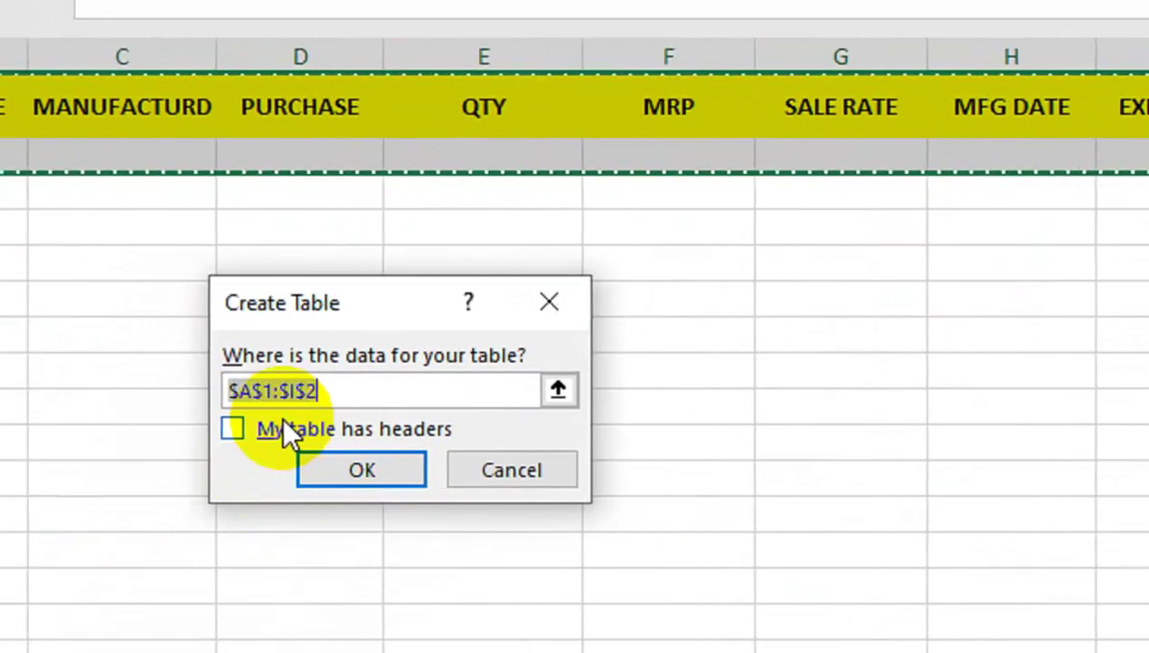
{"action": "left_click", "coordinate": [283, 434]}
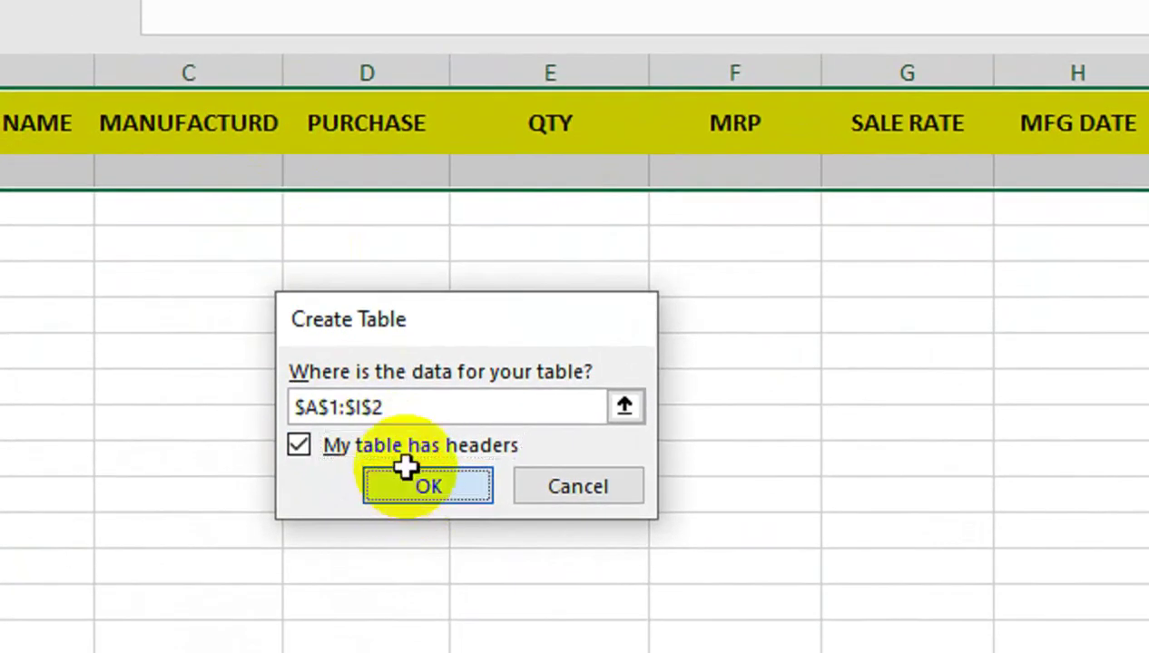
{"action": "left_click", "coordinate": [405, 505]}
Apply the black theme font colour to the table headers in A1:I1.
{"action": "left_click_drag", "start_coordinate": [124, 159], "coordinate": [1148, 180]}
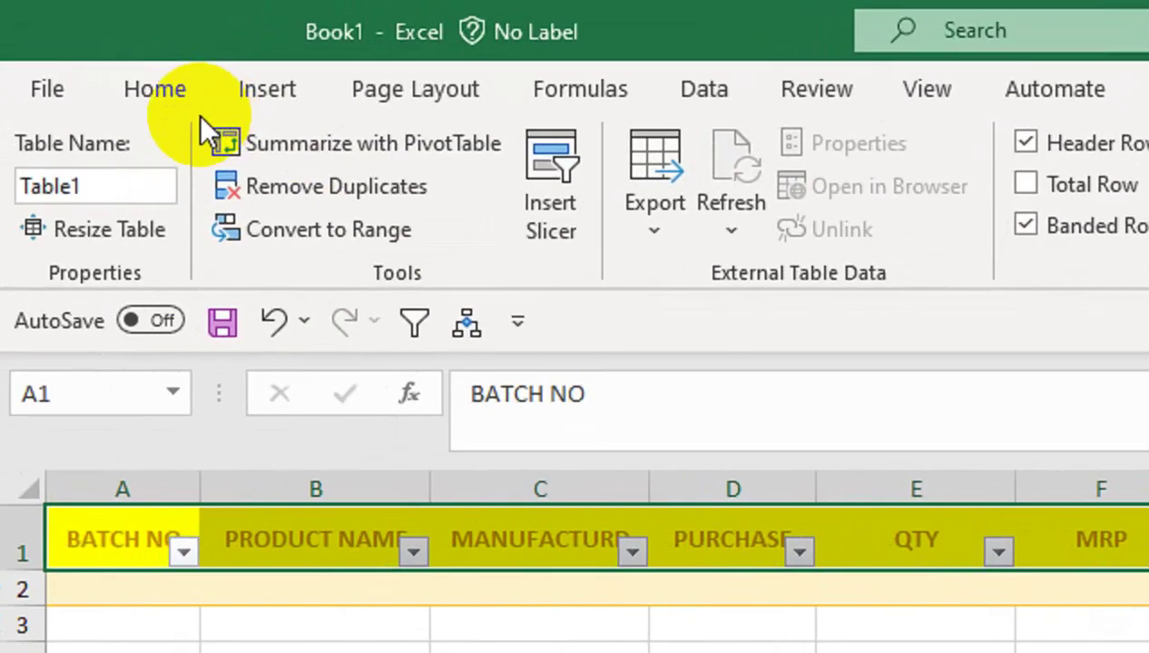
{"action": "left_click", "coordinate": [192, 100]}
{"action": "left_click", "coordinate": [559, 212]}
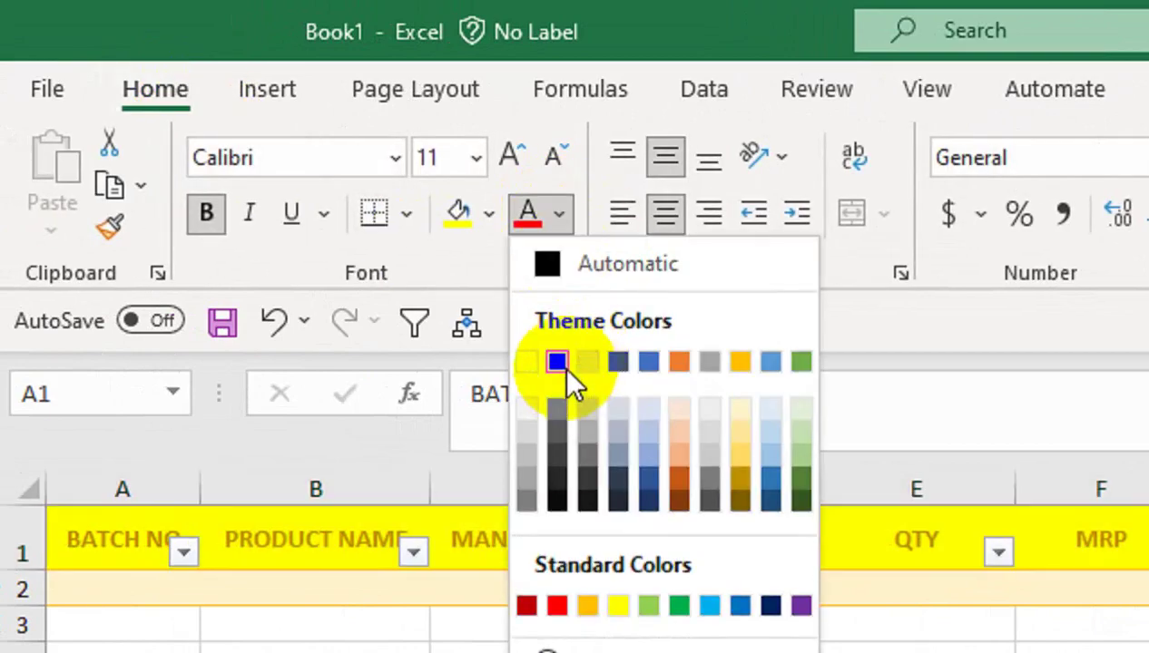
{"action": "left_click", "coordinate": [556, 358]}
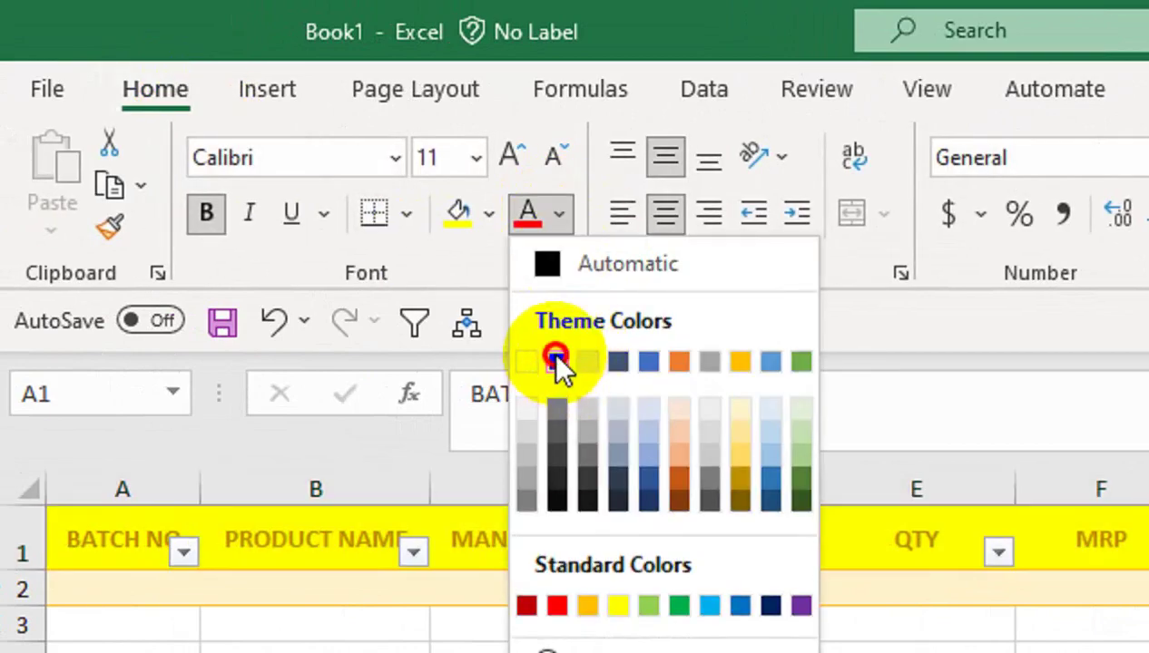
{"action": "left_click", "coordinate": [318, 537]}
{"action": "left_click", "coordinate": [136, 536]}
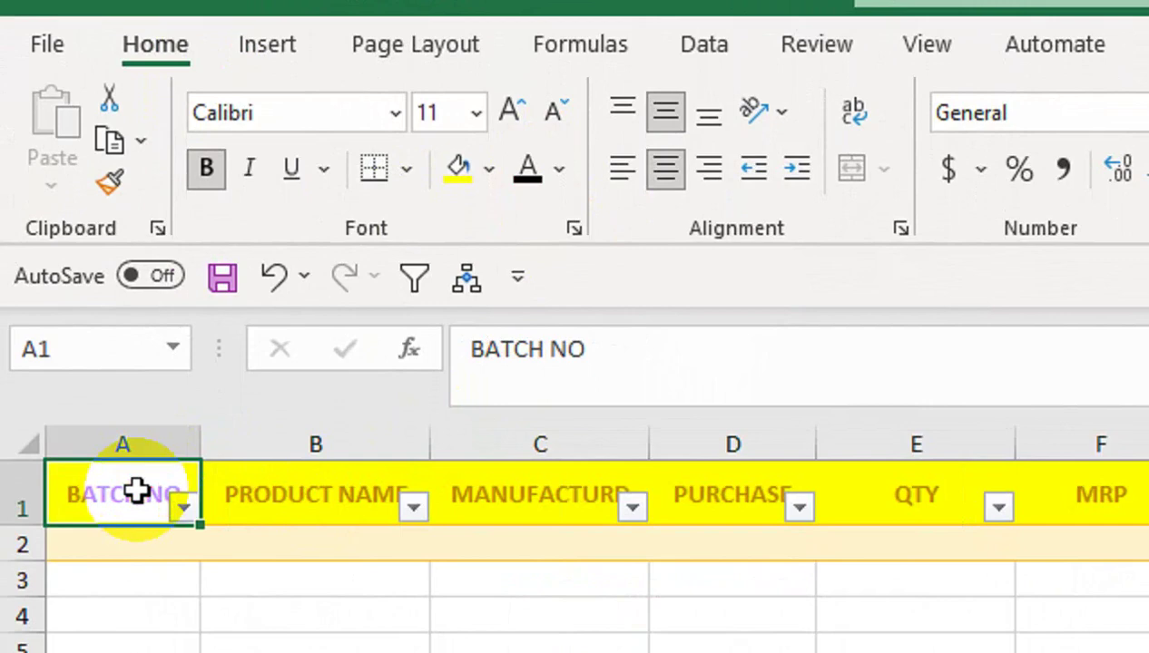
Increase the height of row 2, open the data entry form for the table and place it below the headers.
{"action": "left_click_drag", "start_coordinate": [21, 561], "coordinate": [27, 578]}
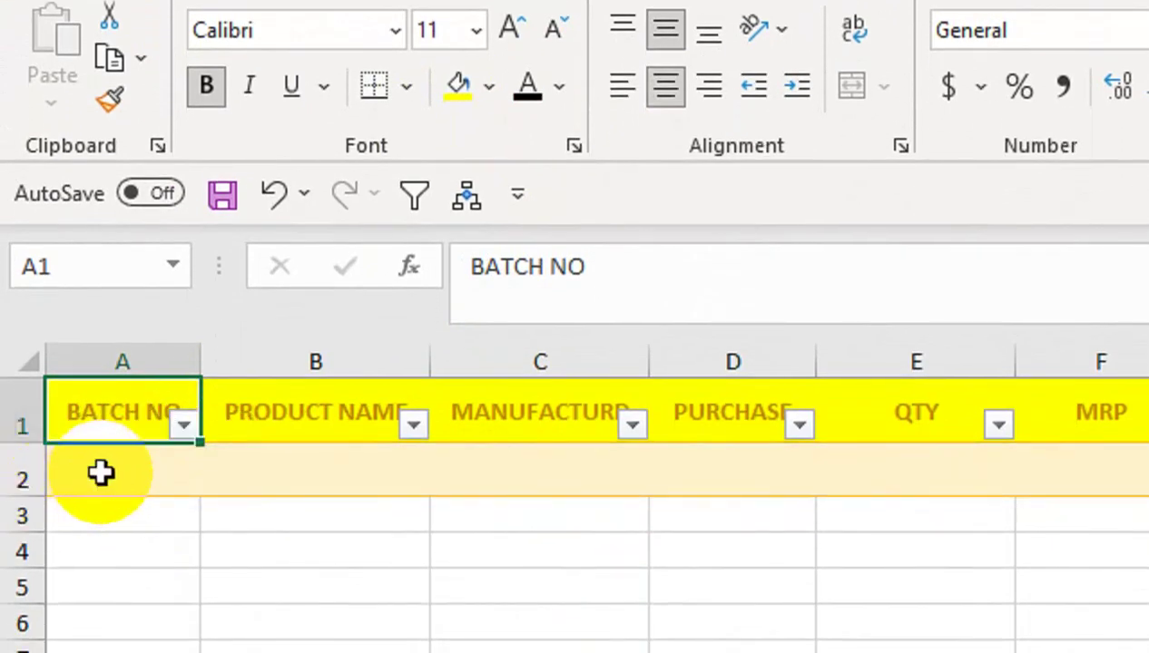
{"action": "left_click", "coordinate": [100, 472]}
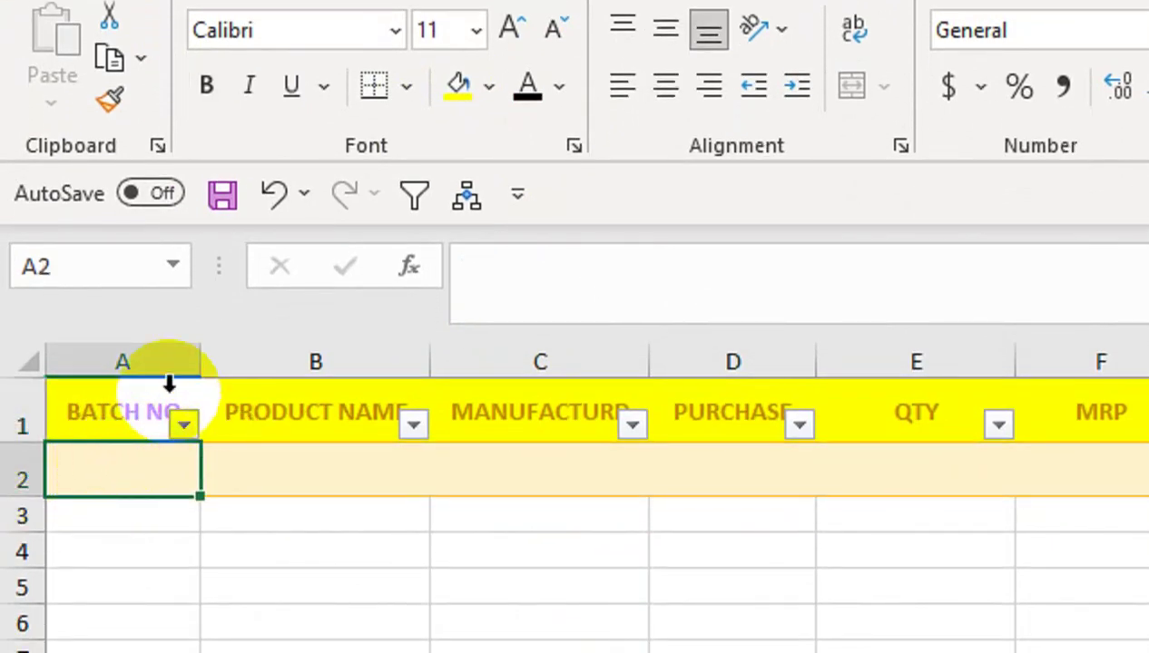
{"action": "key", "text": "F2"}
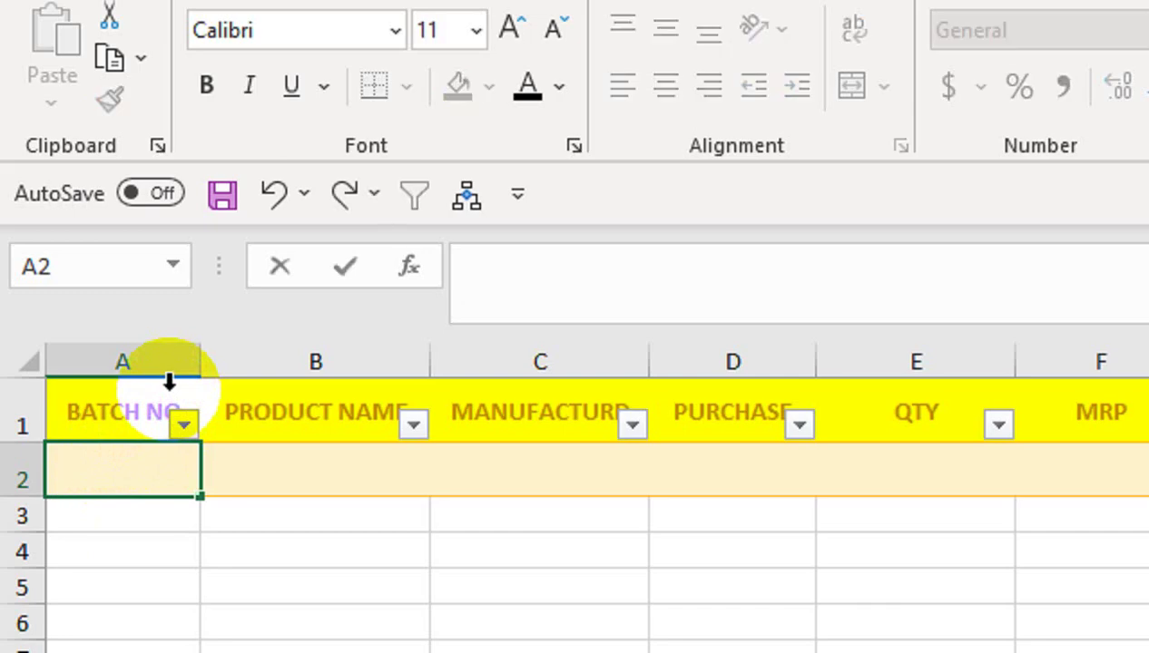
{"action": "key", "text": "Return"}
{"action": "key", "text": "Up"}
{"action": "key", "text": "alt"}
{"action": "key", "text": "6"}
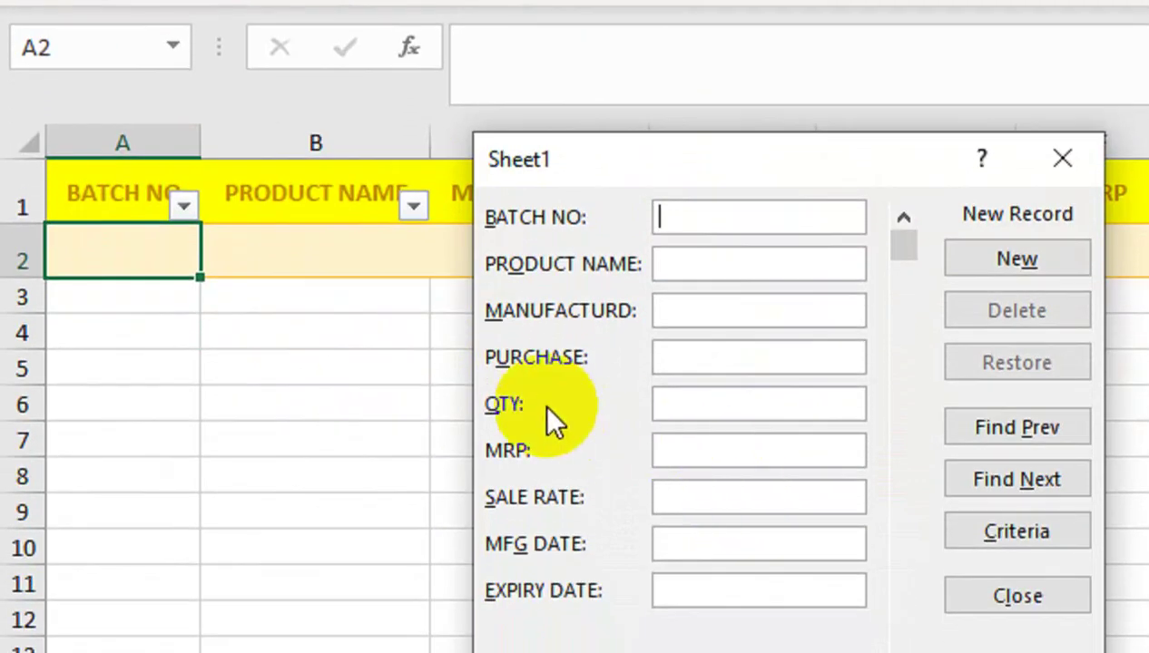
{"action": "left_click_drag", "start_coordinate": [560, 163], "coordinate": [560, 274]}
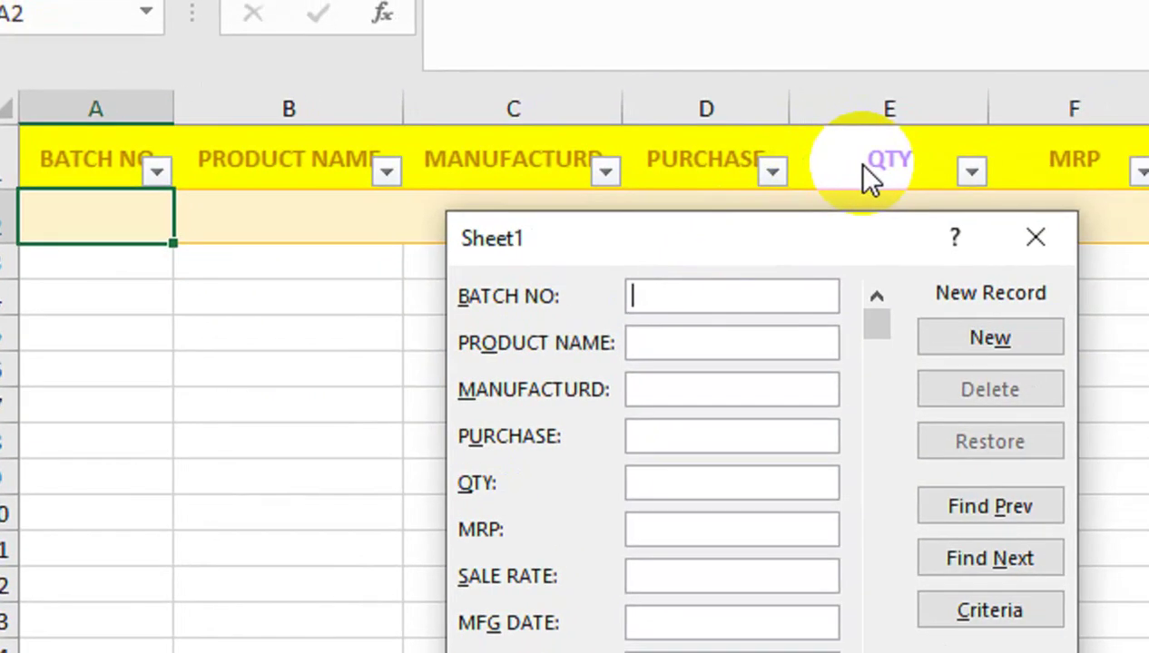
{"action": "type", "text": "g*12"}
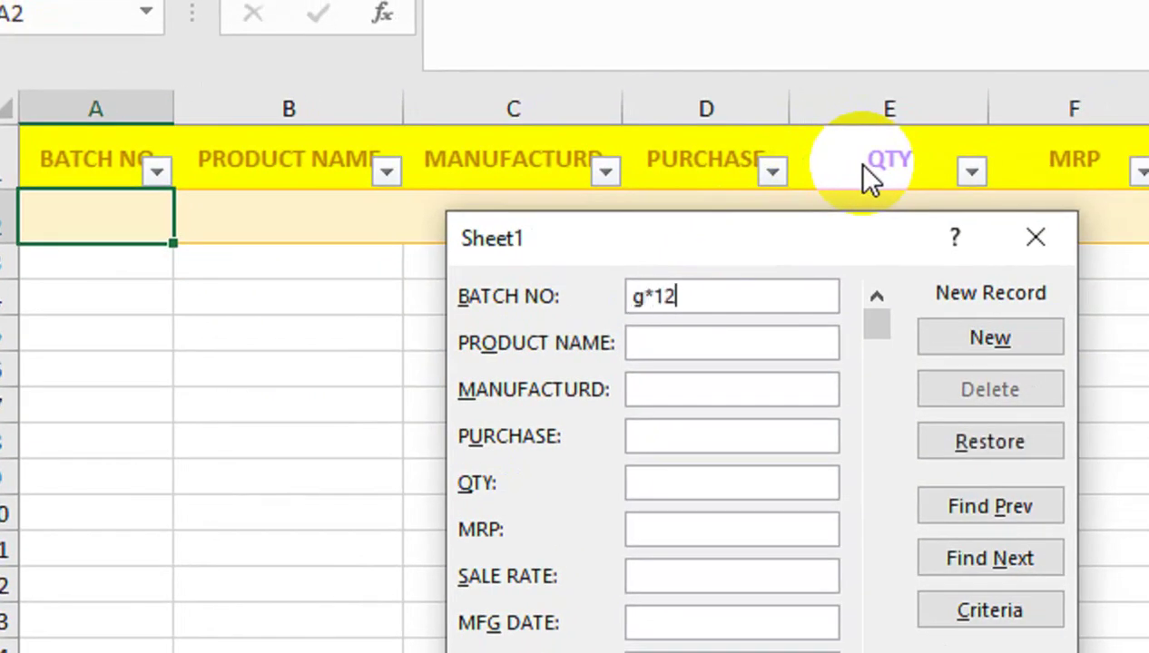
{"action": "type", "text": "3456="}
{"action": "key", "text": "BackSpace"}
{"action": "key", "text": "BackSpace"}
{"action": "key", "text": "BackSpace"}
{"action": "key", "text": "BackSpace"}
{"action": "key", "text": "BackSpace"}
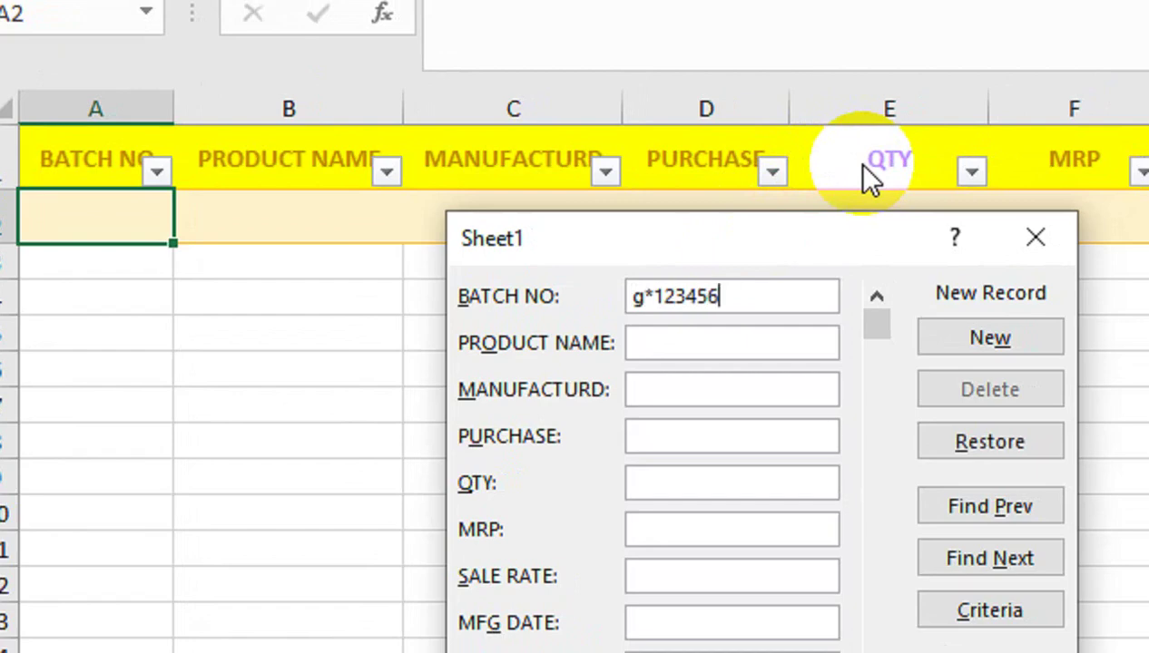
{"action": "key", "text": "BackSpace"}
{"action": "key", "text": "BackSpace"}
{"action": "key", "text": "BackSpace"}
{"action": "key", "text": "BackSpace"}
Start a new record in the form with BATCH NO G-123654, PRODUCT NAME ALLERGY CREAME and MANUFACTURD CARE ONE.
{"action": "type", "text": "G-123654"}
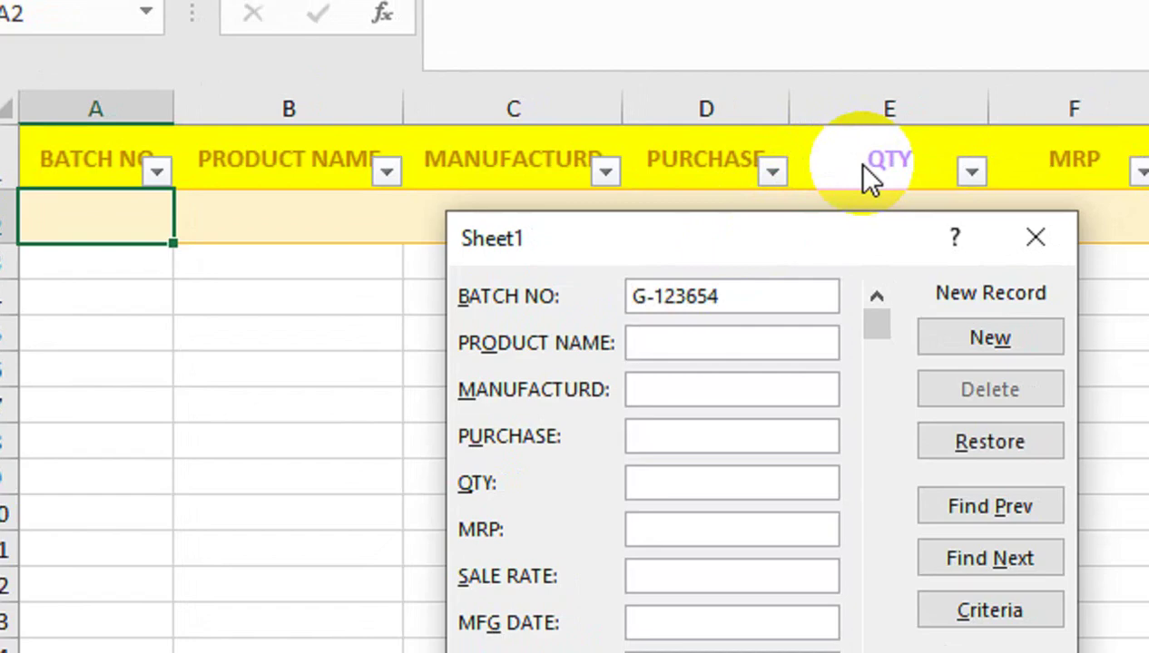
{"action": "type", "text": "ALLE"}
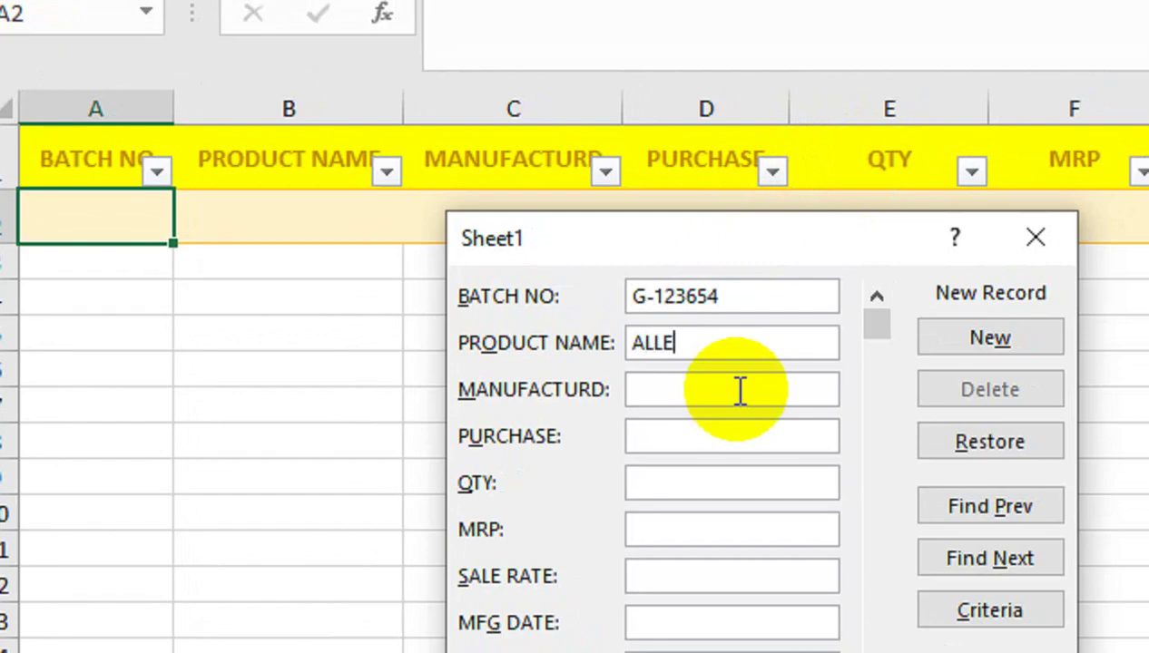
{"action": "type", "text": "RGY CREAME"}
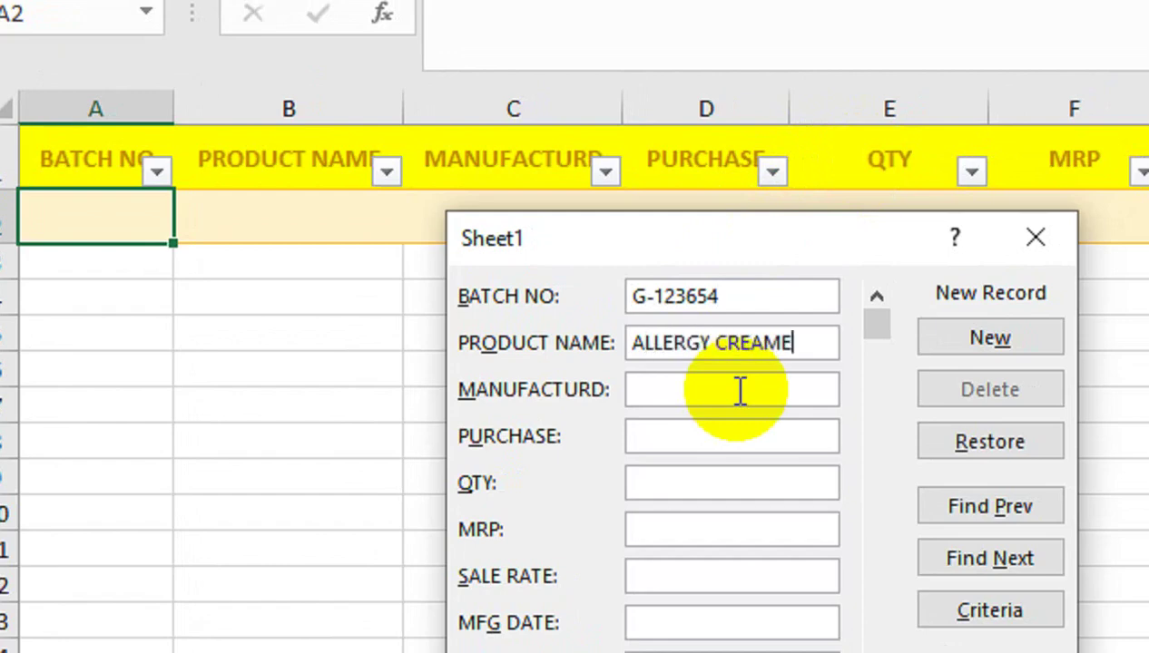
{"action": "left_click", "coordinate": [740, 392]}
{"action": "type", "text": "CARE"}
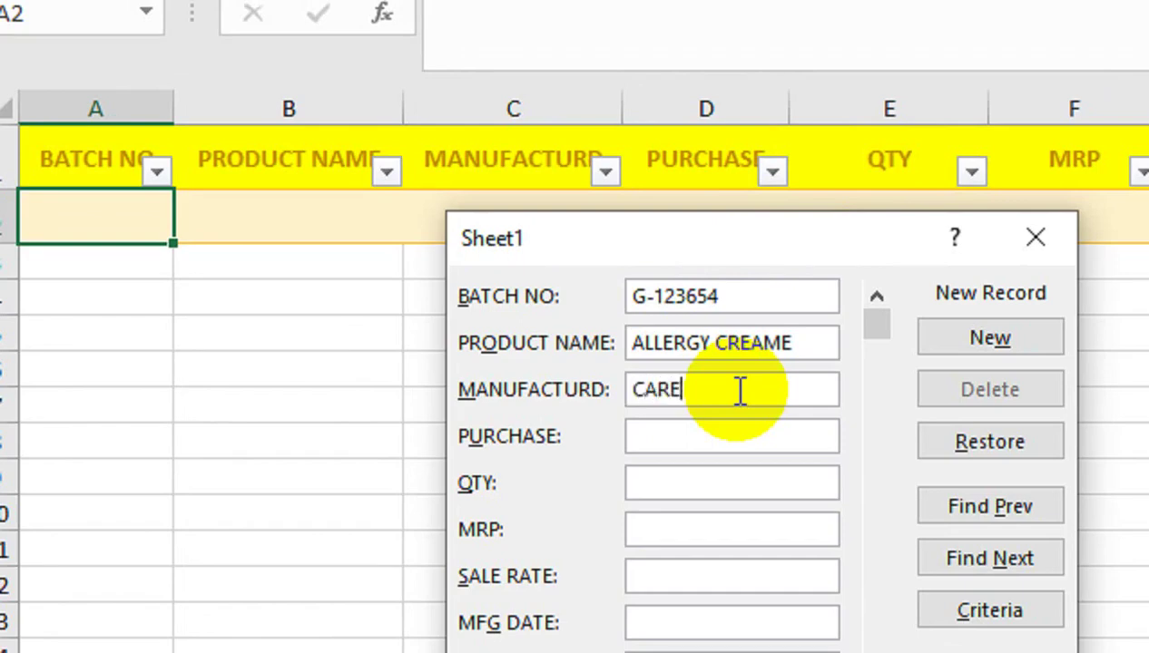
{"action": "type", "text": " ONE"}
Fill in PURCHASE 150, QTY 100, MRP 200 and SALE RATE 200 for the ALLERGY CREAME record.
{"action": "key", "text": "Tab"}
{"action": "type", "text": "150"}
{"action": "key", "text": "Tab"}
{"action": "type", "text": "100"}
{"action": "key", "text": "Tab"}
{"action": "type", "text": "200"}
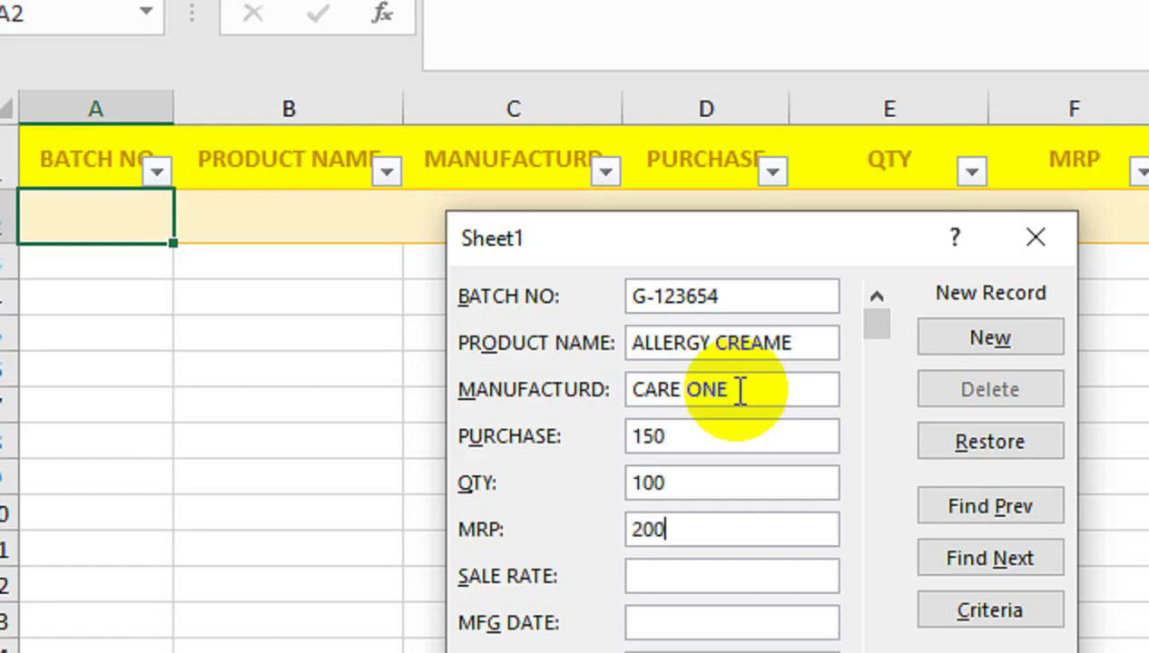
{"action": "key", "text": "Tab"}
{"action": "type", "text": "200"}
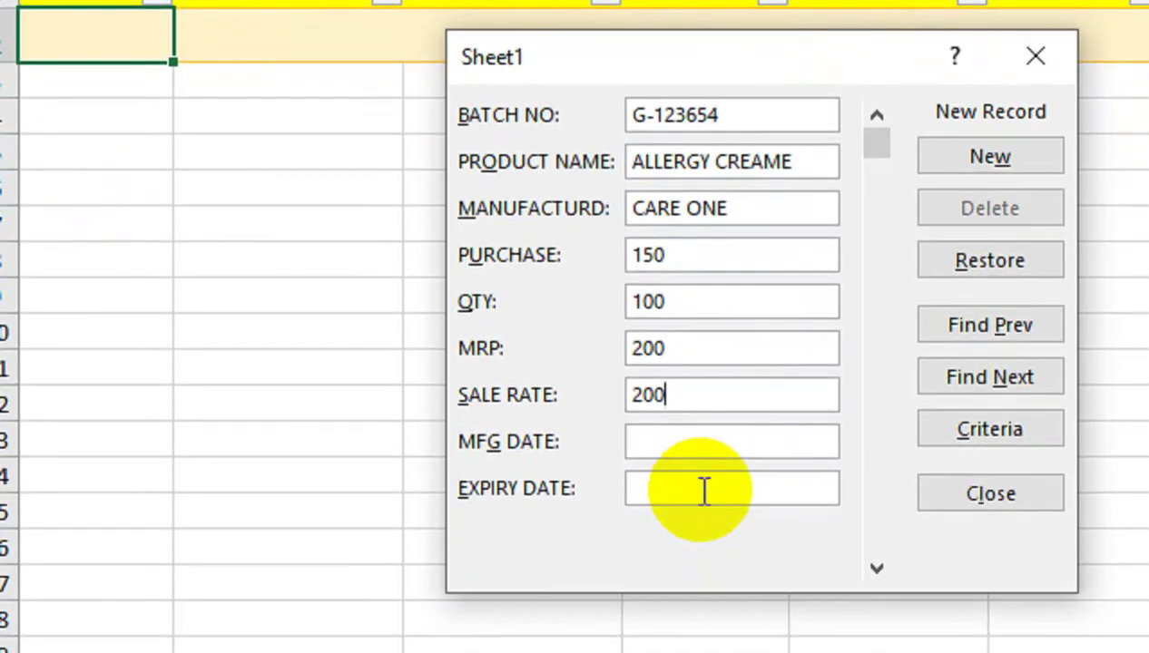
Enter MFG DATE 1-7-2023 and EXPIRY DATE 25-12-2025, and add the ALLERGY CREAME record to the table.
{"action": "key", "text": "Tab"}
{"action": "type", "text": "1-7-23"}
{"action": "key", "text": "Tab"}
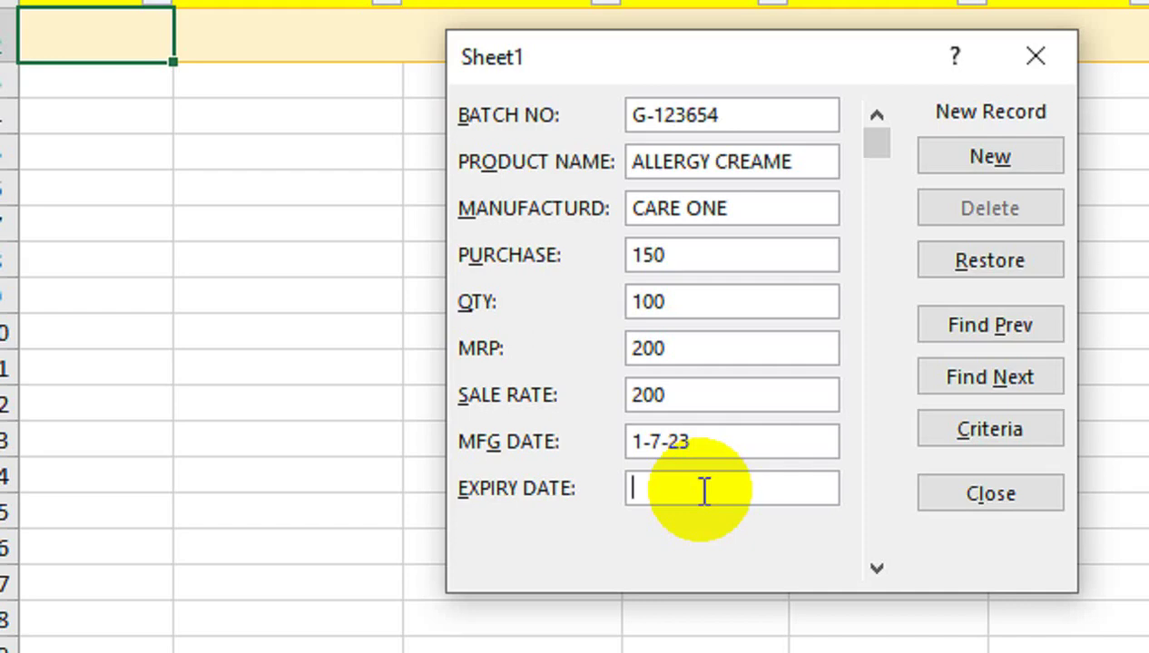
{"action": "type", "text": "25-12-2025"}
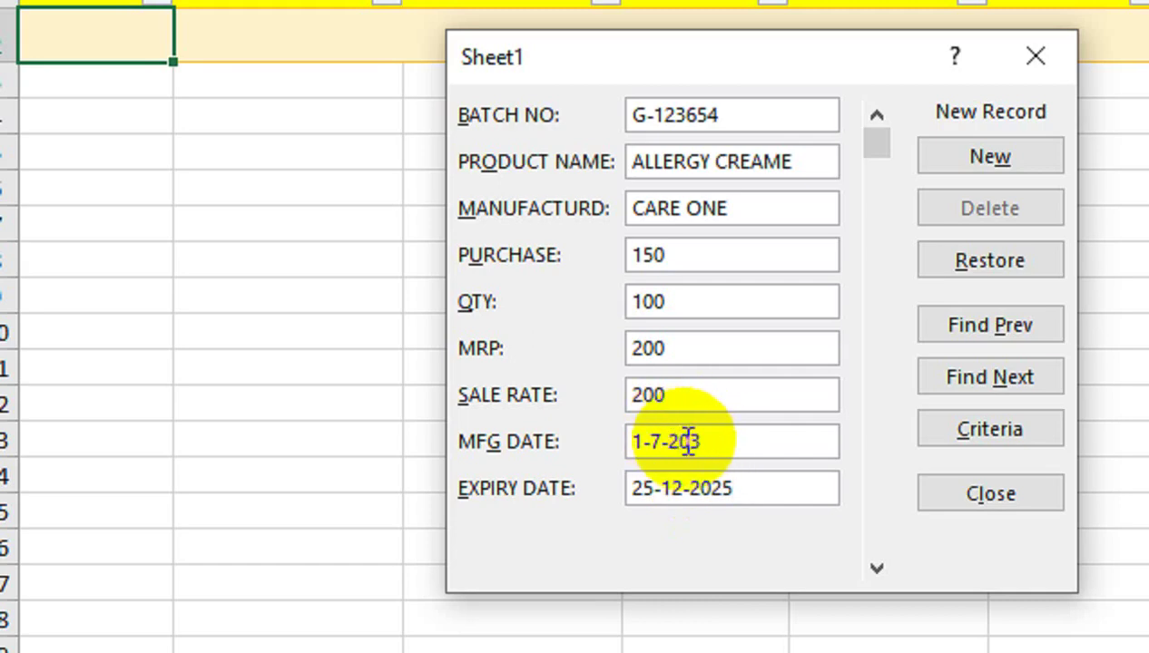
{"action": "key", "text": "Return"}
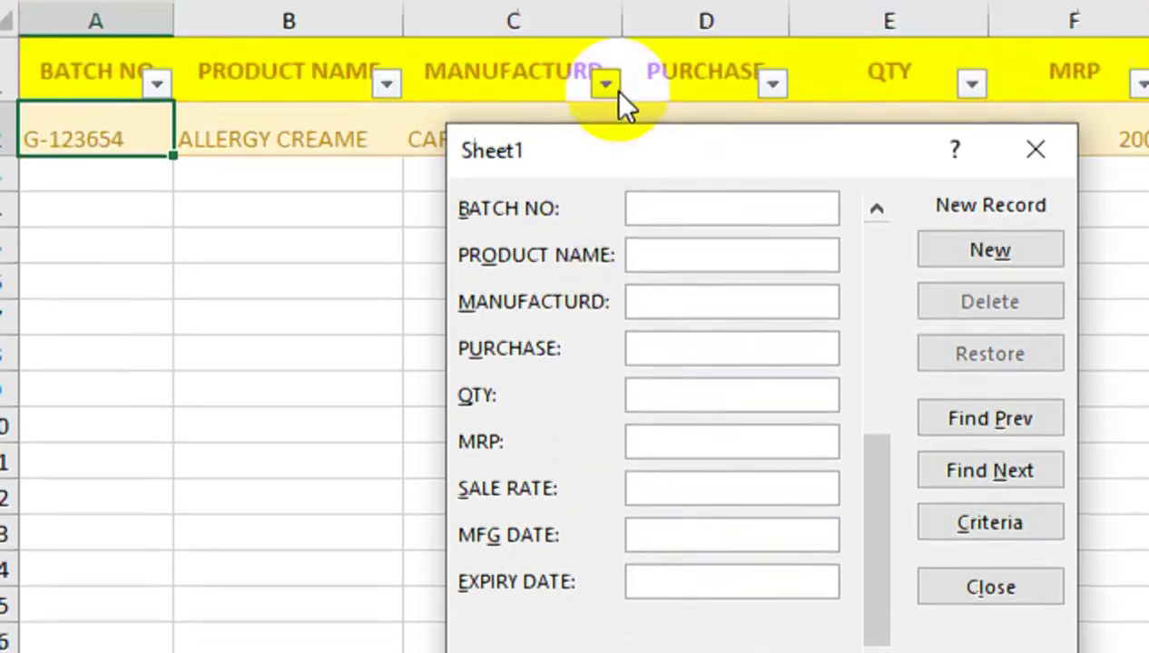
Start a second record in the form with BATCH NO G-123456, PRODUCT NAME ANTI ITCH and MANUFACTURD CARE ONE.
{"action": "left_click_drag", "start_coordinate": [620, 62], "coordinate": [602, 140]}
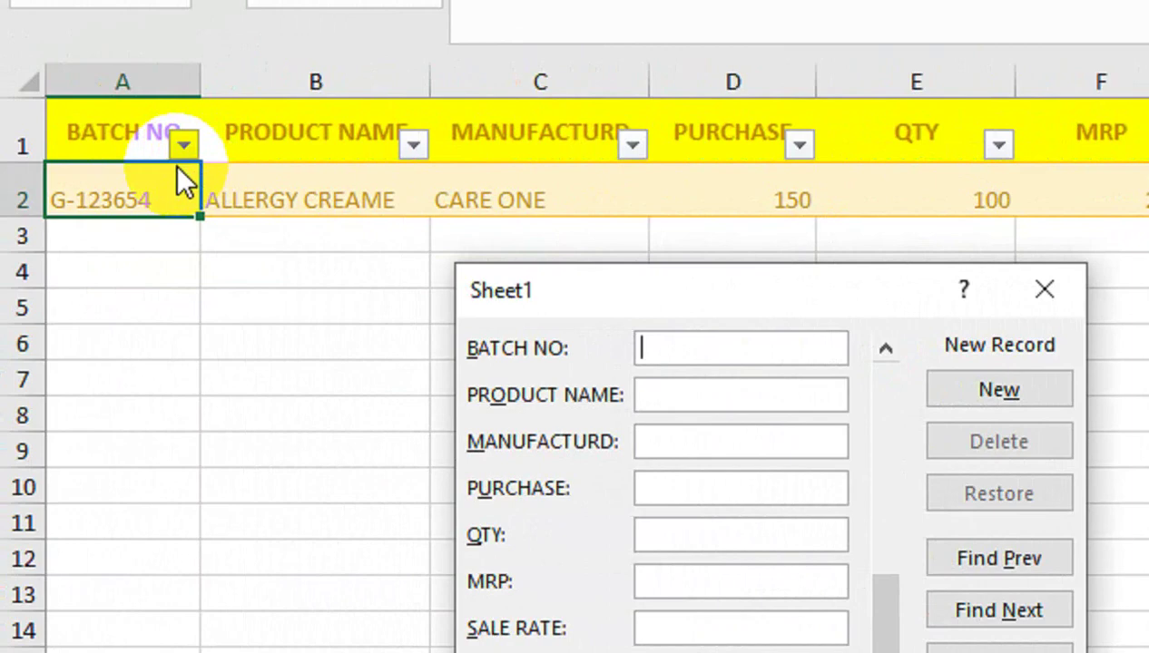
{"action": "type", "text": "G-12345"}
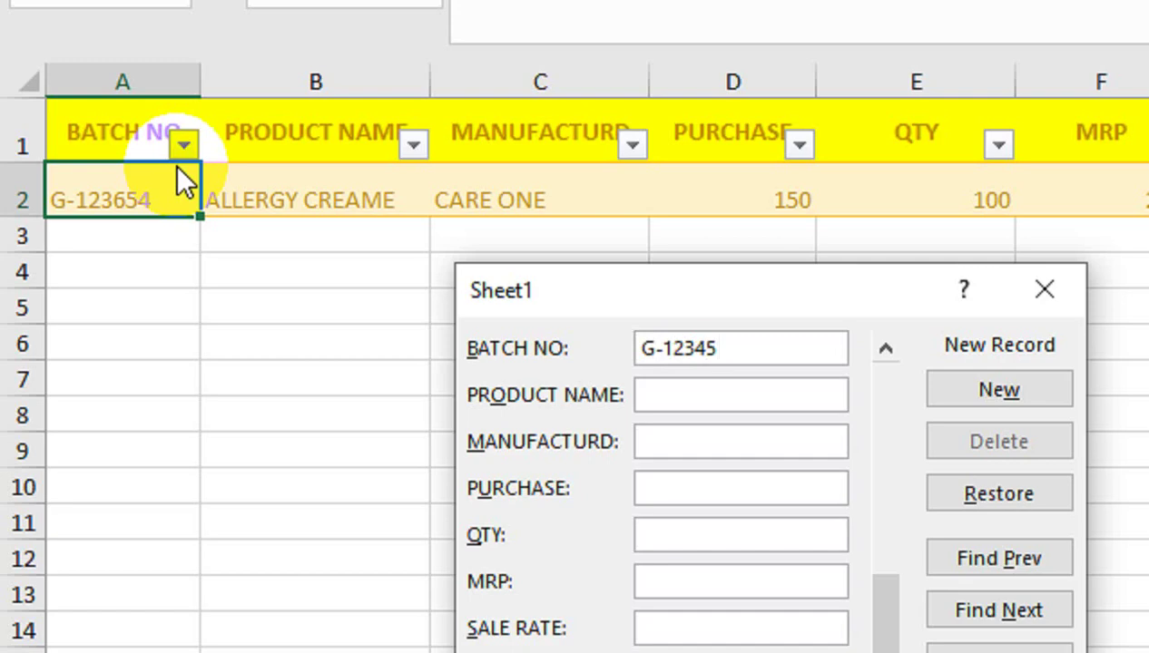
{"action": "type", "text": "6"}
{"action": "type", "text": "AN"}
{"action": "type", "text": "TI ITCH"}
{"action": "key", "text": "Tab"}
{"action": "type", "text": "CARE ONE"}
{"action": "key", "text": "Tab"}
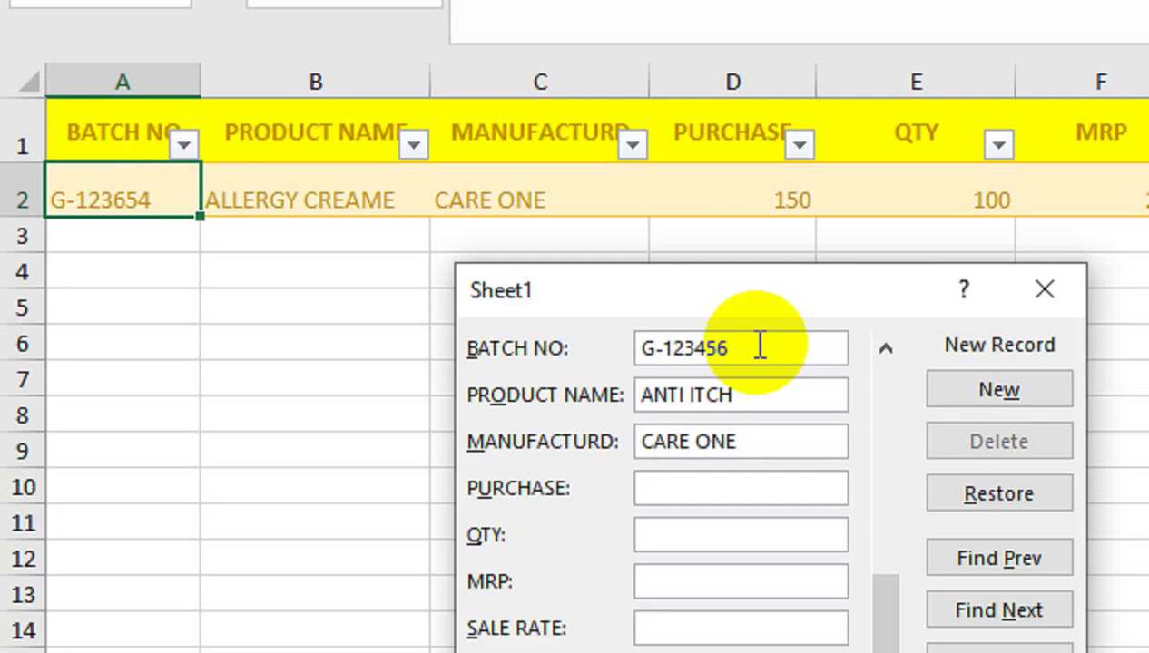
Complete the ANTI ITCH record with PURCHASE 100, QTY 50, MRP 150, SALE RATE 200, MFG DATE 1-1-23 and an expiry date, and add it.
{"action": "type", "text": "10050"}
{"action": "key", "text": "Tab"}
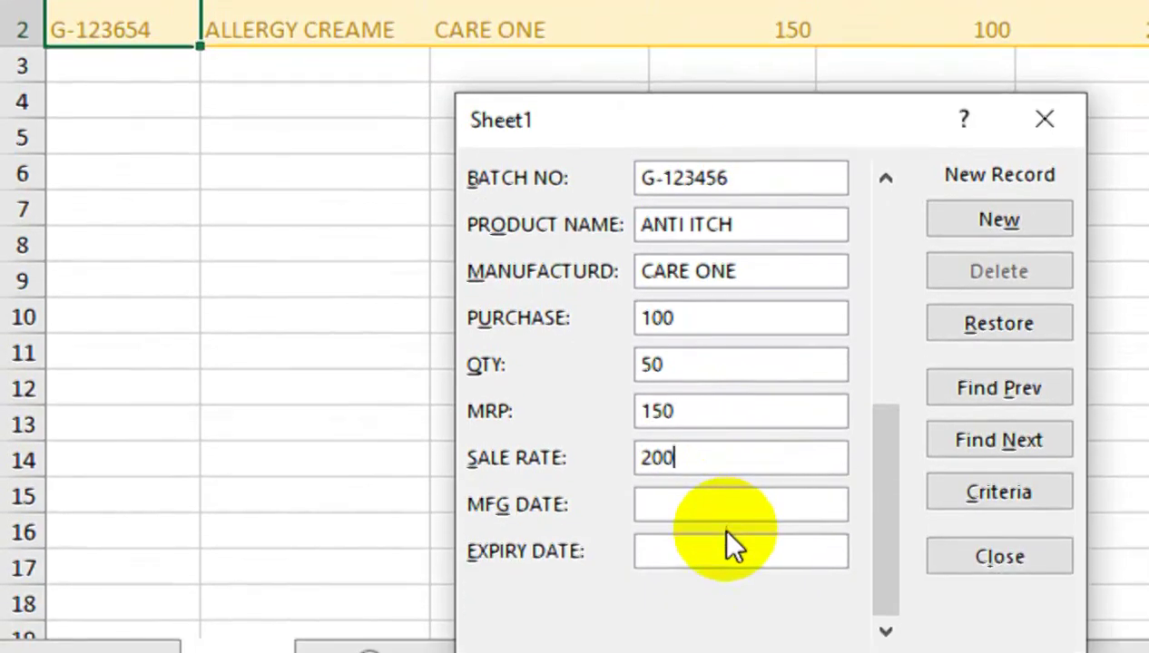
{"action": "key", "text": "Tab"}
{"action": "type", "text": "1-1-23"}
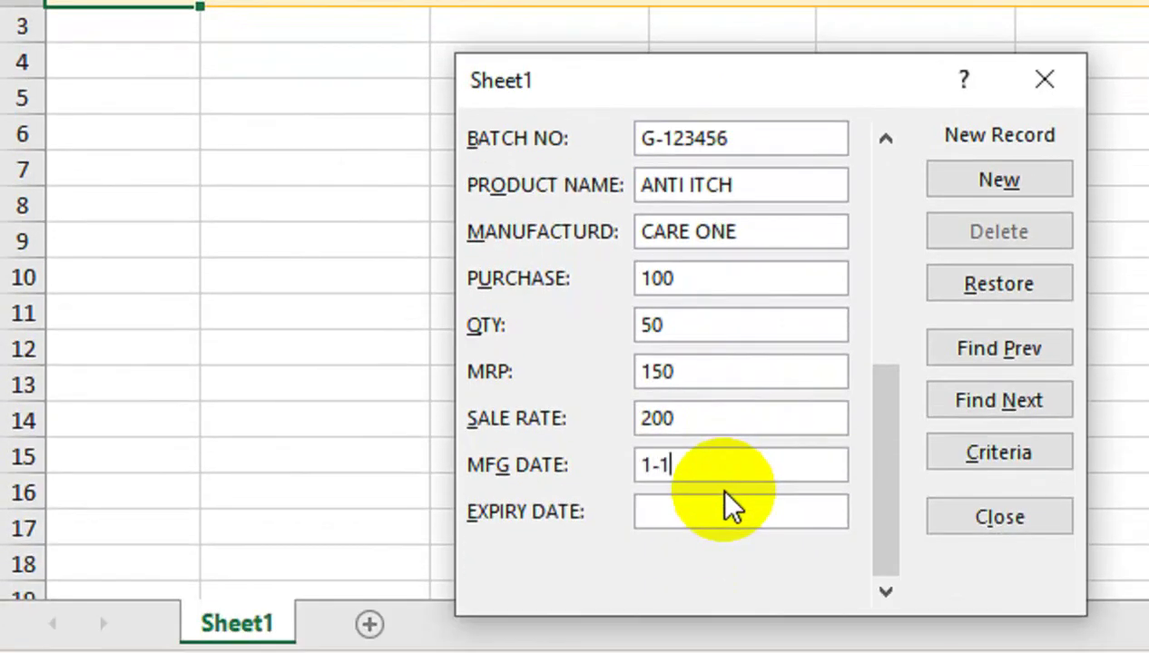
{"action": "key", "text": "Tab"}
{"action": "type", "text": "1-1-202"}
{"action": "key", "text": "Return"}
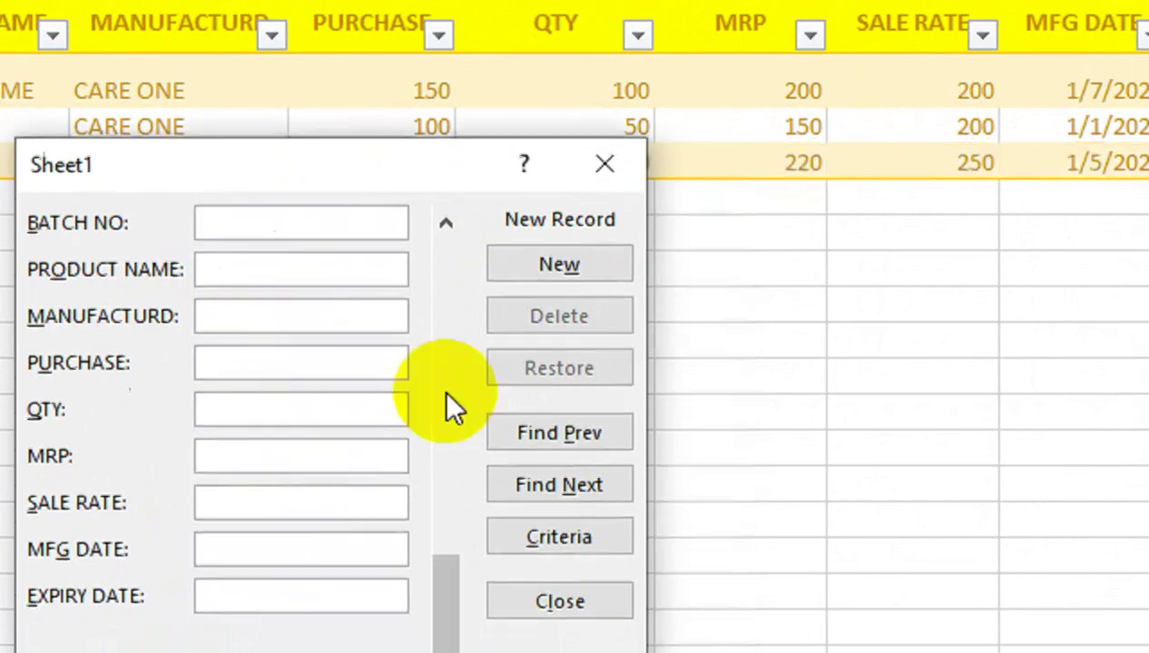
Start a new record in the form with BATCH NO G-1236548, PRODUCT NAME SYSTRAL and MANUFACTURD PREMIERE.
{"action": "type", "text": "G-1236548"}
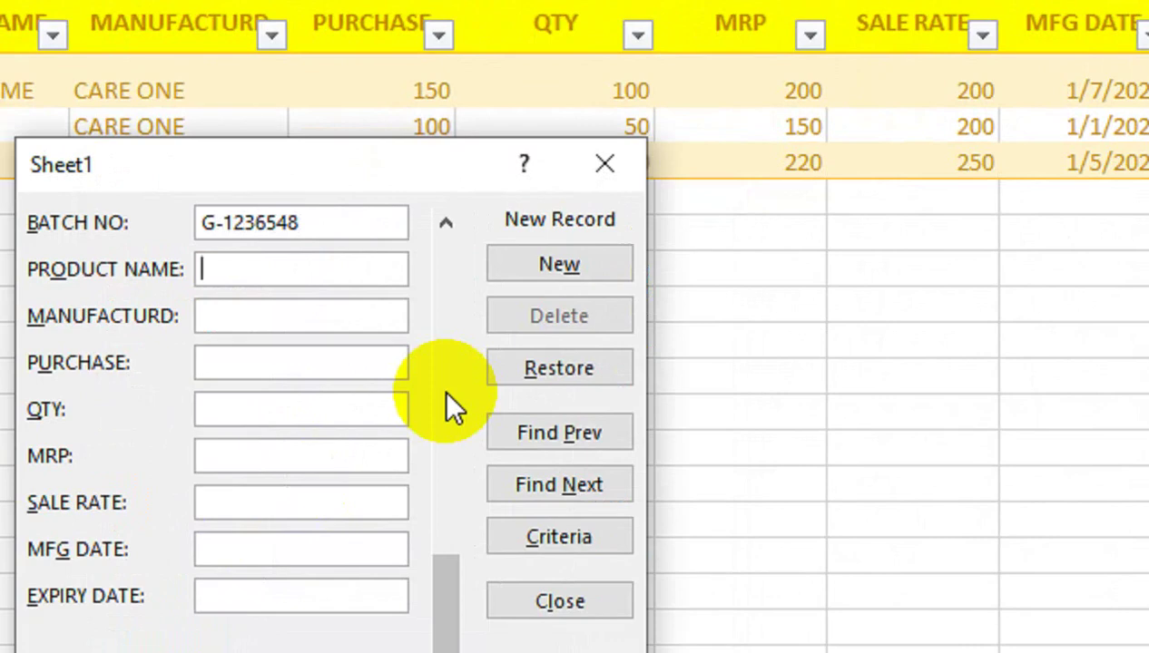
{"action": "type", "text": "SYSTRAL"}
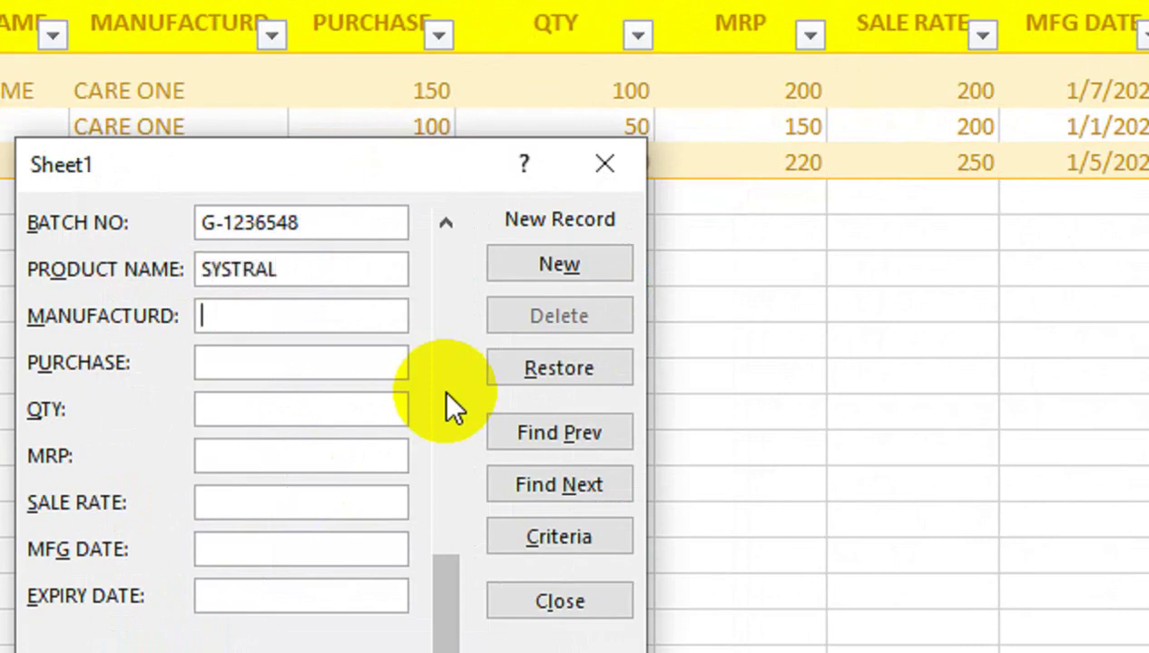
{"action": "type", "text": "PTRE"}
{"action": "key", "text": "BackSpace"}
{"action": "key", "text": "BackSpace"}
{"action": "type", "text": "MIERE"}
{"action": "key", "text": "Tab"}
Fill in PURCHASE 200, QTY 100, MRP 250 and SALE RATE 300 for the SYSTRAL record.
{"action": "type", "text": "200"}
{"action": "key", "text": "Tab"}
{"action": "type", "text": "100"}
{"action": "key", "text": "Tab"}
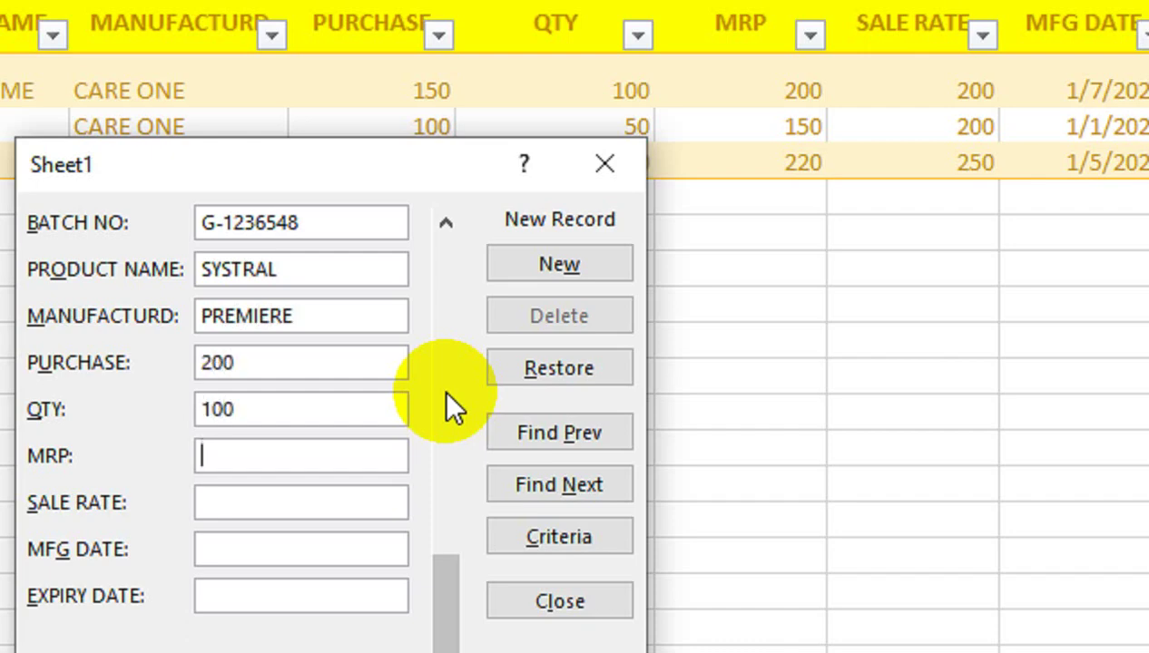
{"action": "type", "text": "250"}
{"action": "type", "text": "300"}
Enter MFG DATE 25-5-2023 and EXPIRY DATE 26-6-2025, and add the SYSTRAL record to the table.
{"action": "type", "text": "25-"}
{"action": "type", "text": "5-2023"}
{"action": "key", "text": "Tab"}
{"action": "type", "text": "26-"}
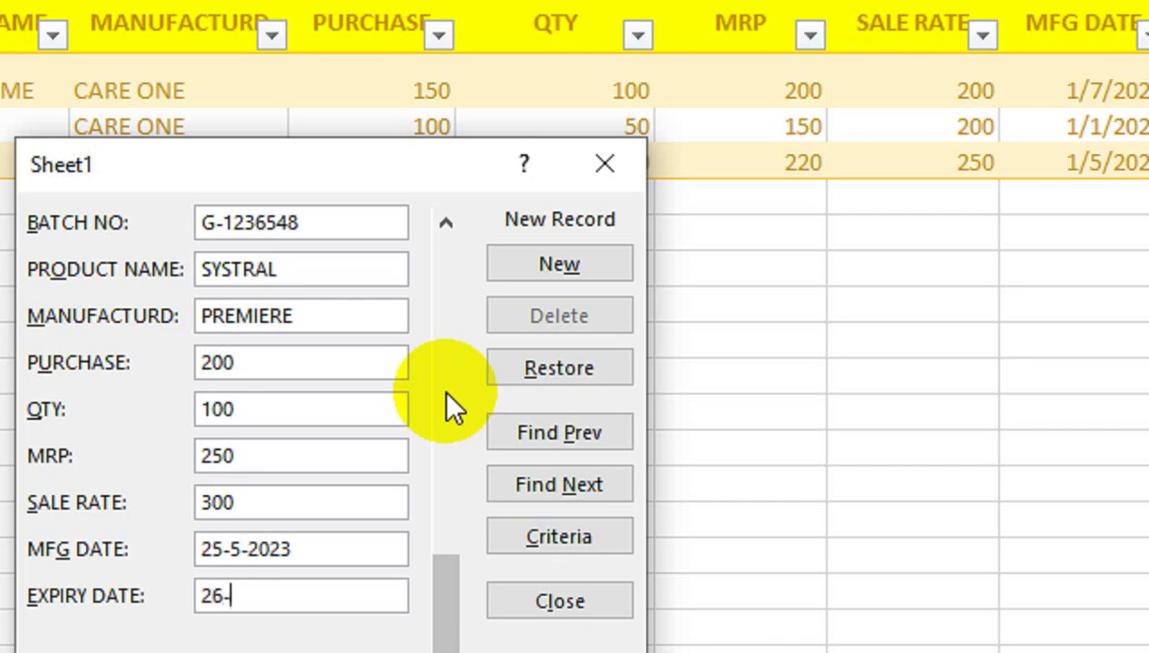
{"action": "type", "text": "6-2025"}
{"action": "key", "text": "Return"}
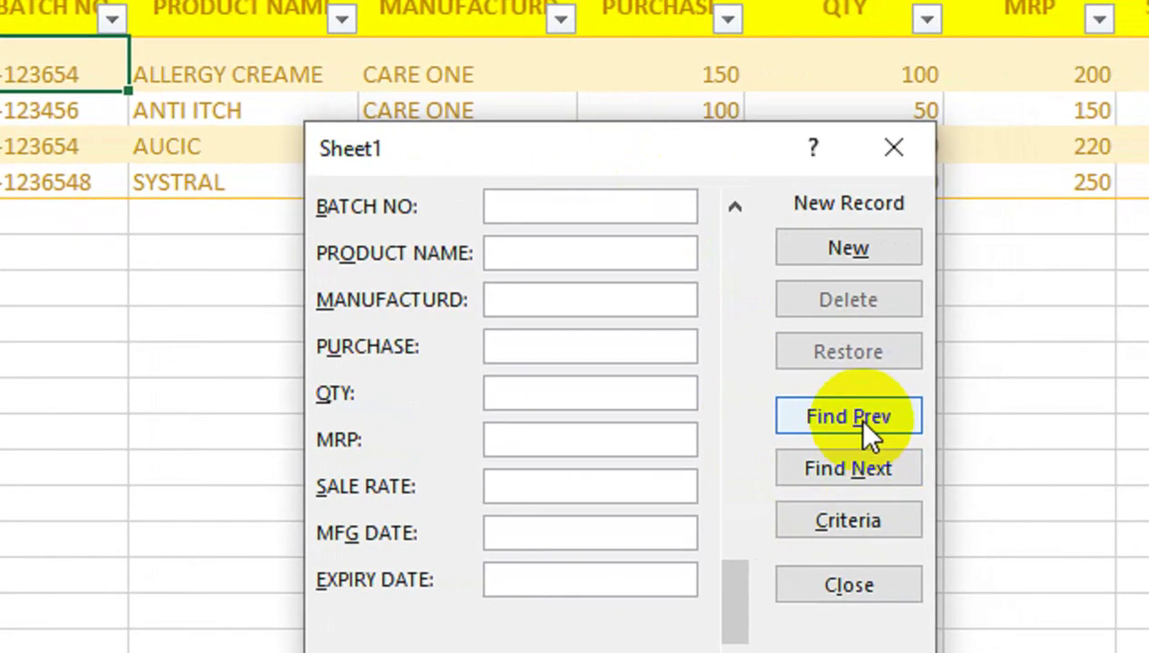
Go back to the SYSTRAL record, correct its BATCH NO to G-123654, save the change and close the form.
{"action": "left_click", "coordinate": [874, 427]}
{"action": "left_click", "coordinate": [631, 203]}
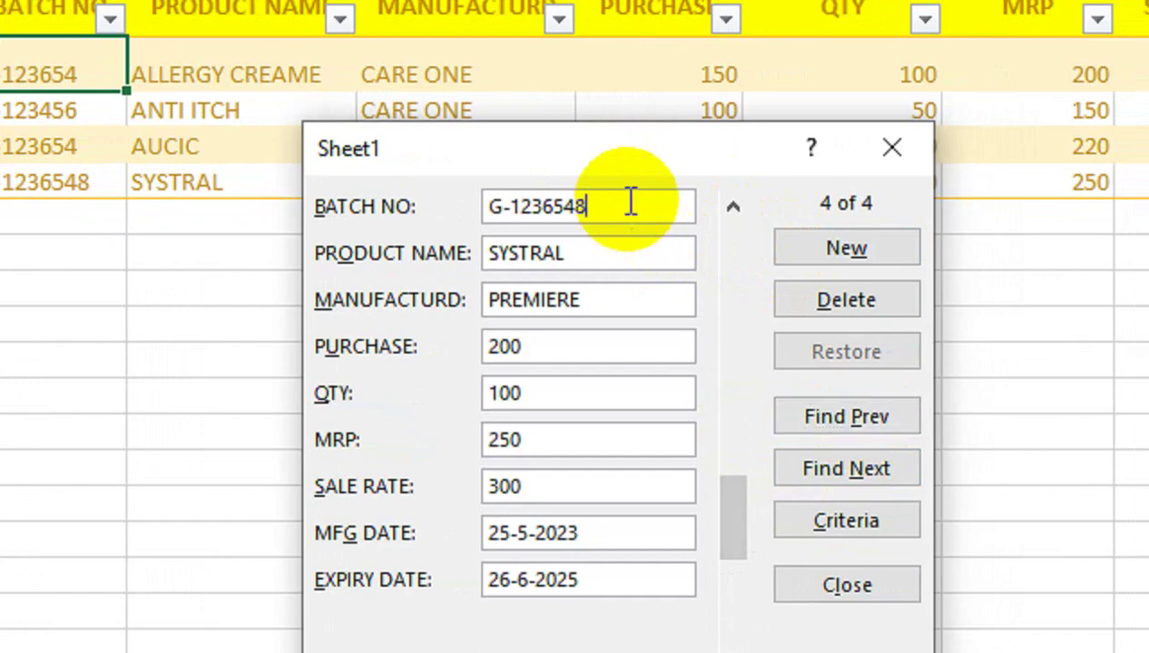
{"action": "key", "text": "BackSpace"}
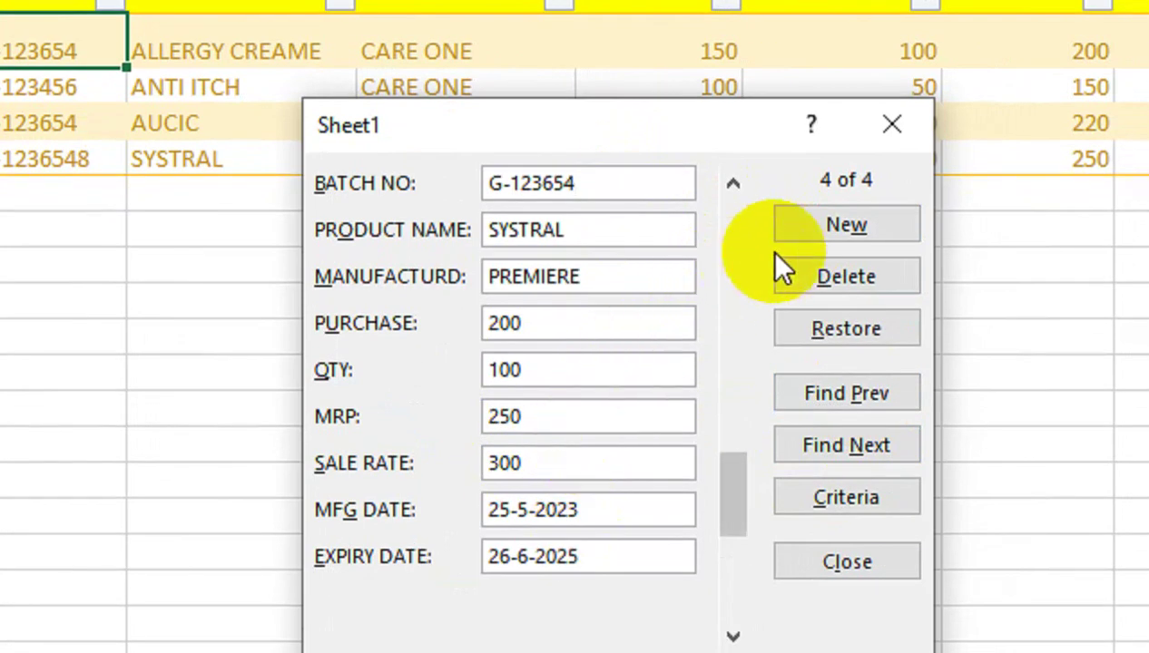
{"action": "left_click", "coordinate": [780, 256]}
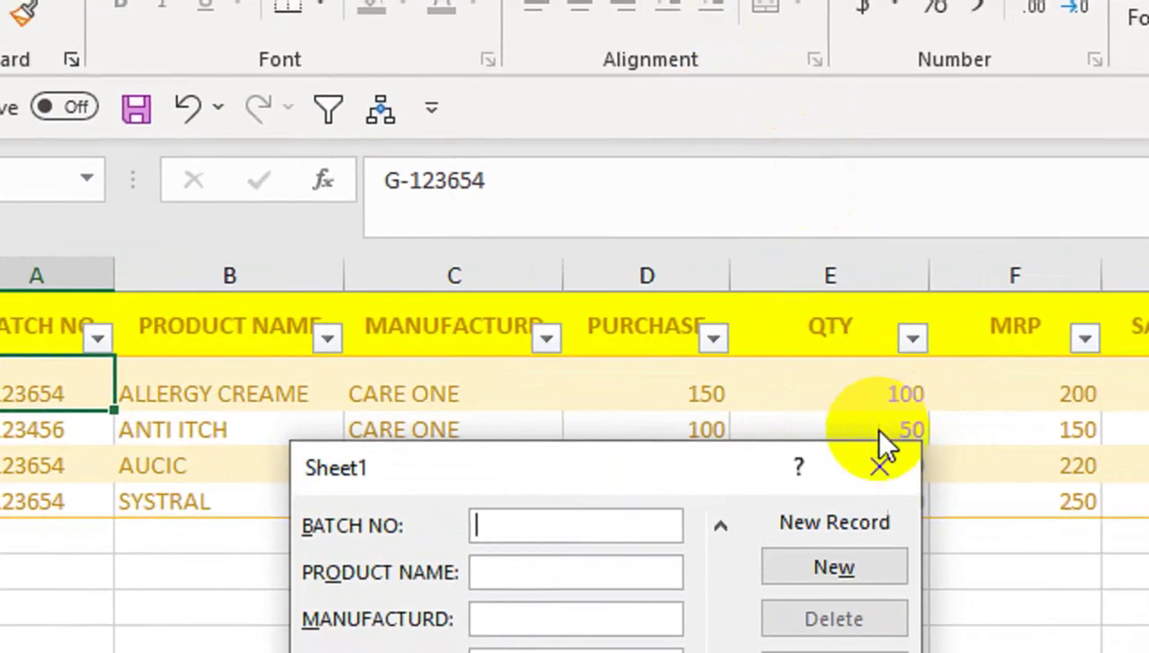
{"action": "left_click", "coordinate": [955, 192]}
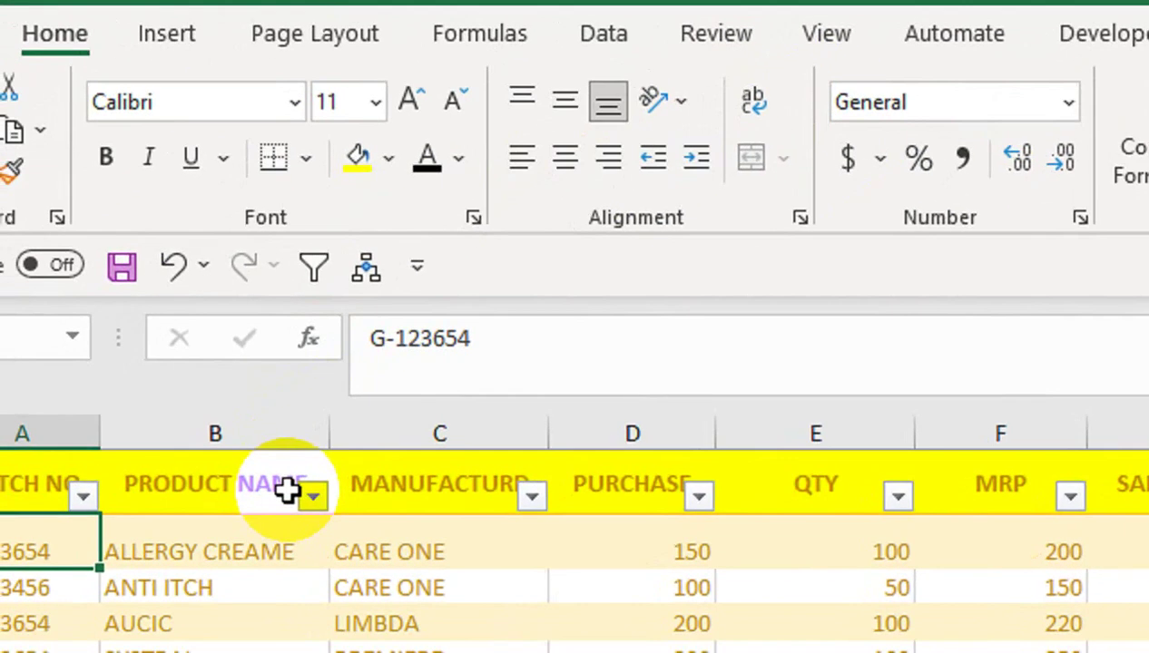
Reopen the data entry form to view the table's first record, and close it again.
{"action": "key", "text": "alt+d"}
{"action": "key", "text": "o"}
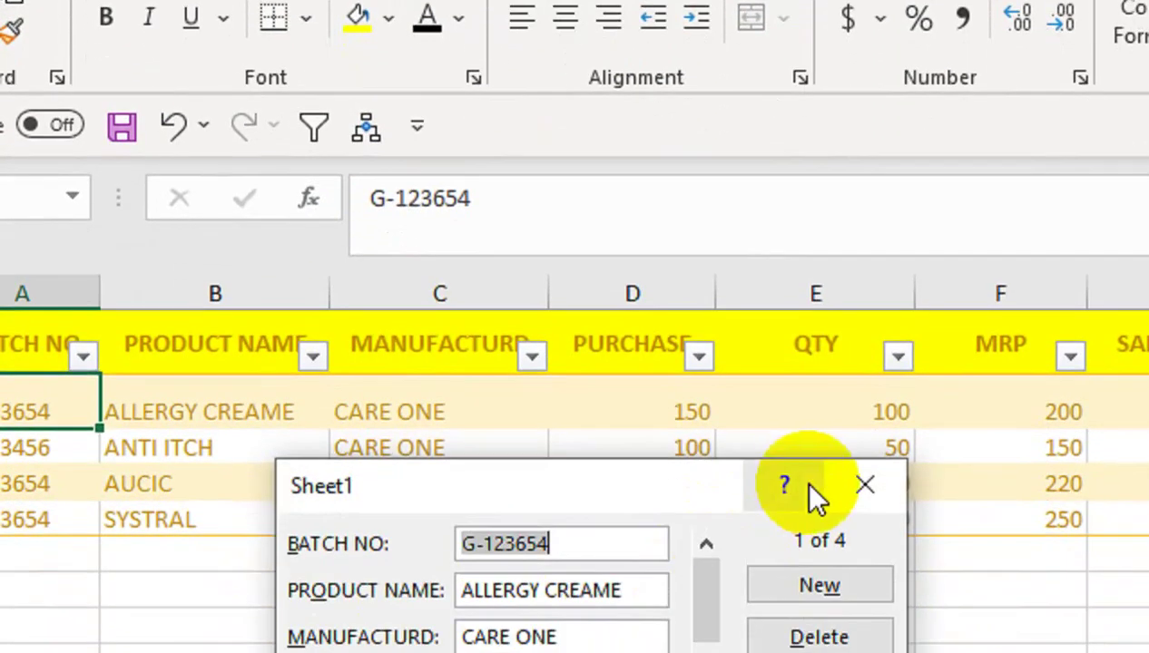
{"action": "left_click", "coordinate": [865, 486]}
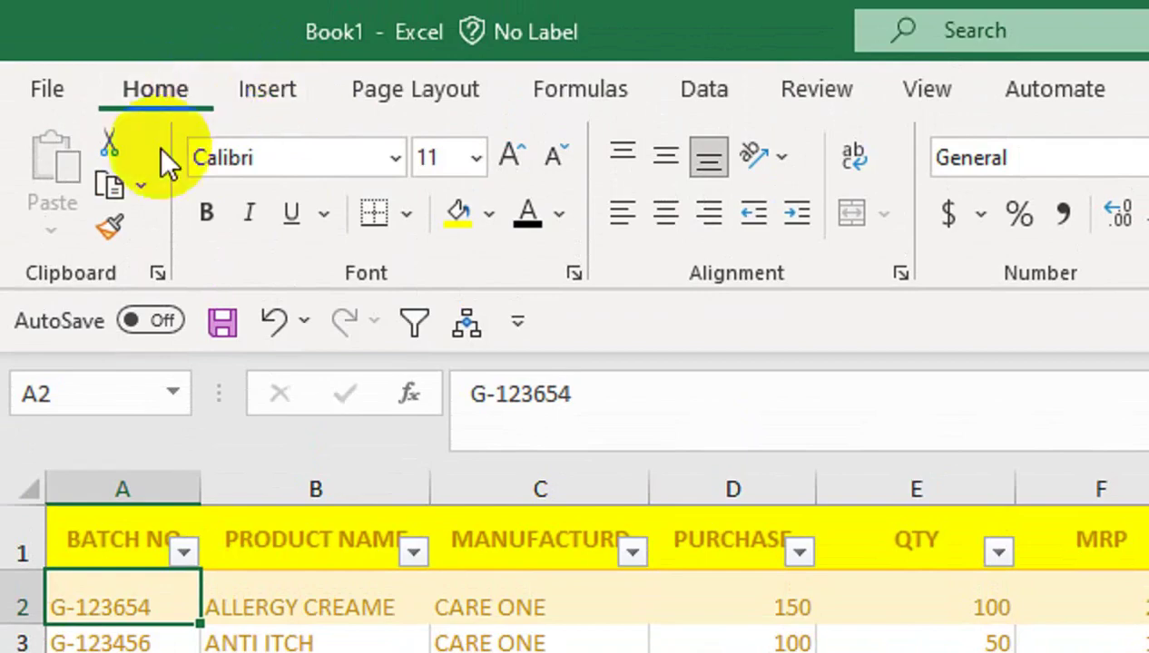
Open the Quick Access Toolbar customization and list the Commands Not in the Ribbon.
{"action": "left_click", "coordinate": [518, 322]}
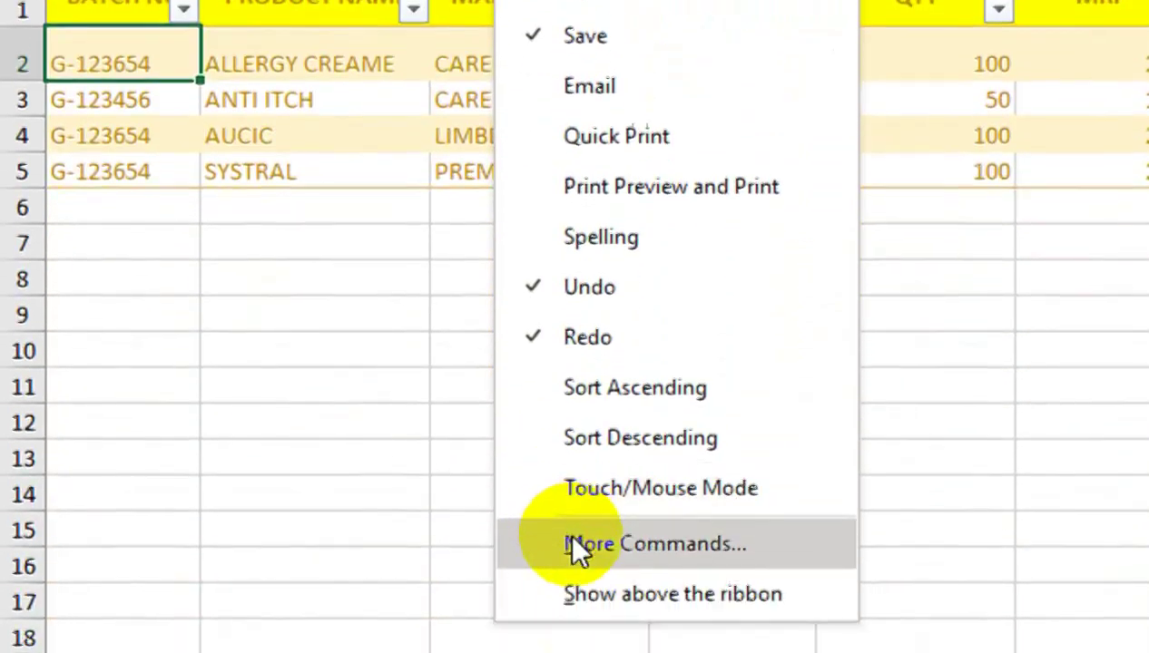
{"action": "left_click", "coordinate": [527, 545]}
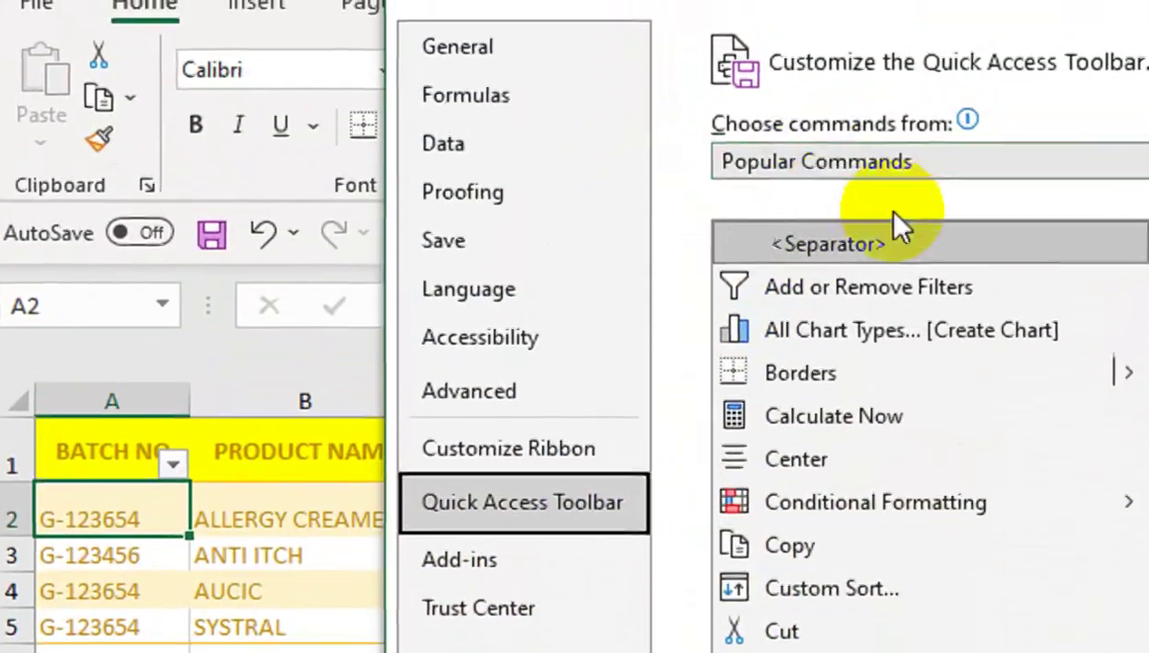
{"action": "left_click", "coordinate": [750, 442]}
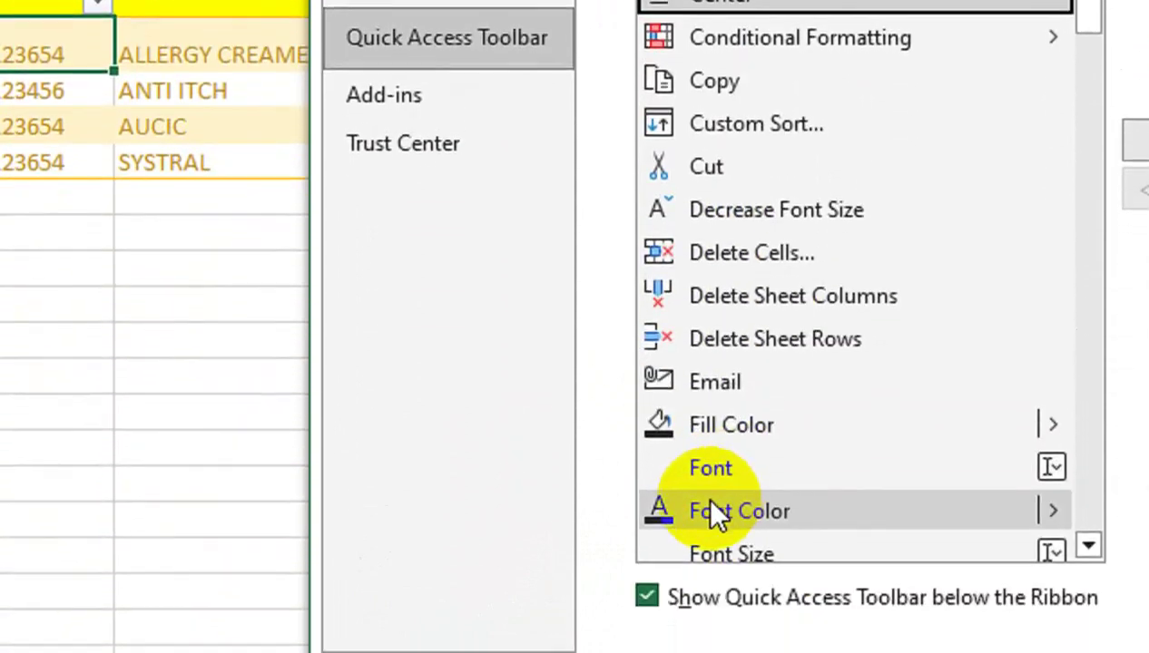
{"action": "left_click", "coordinate": [728, 418]}
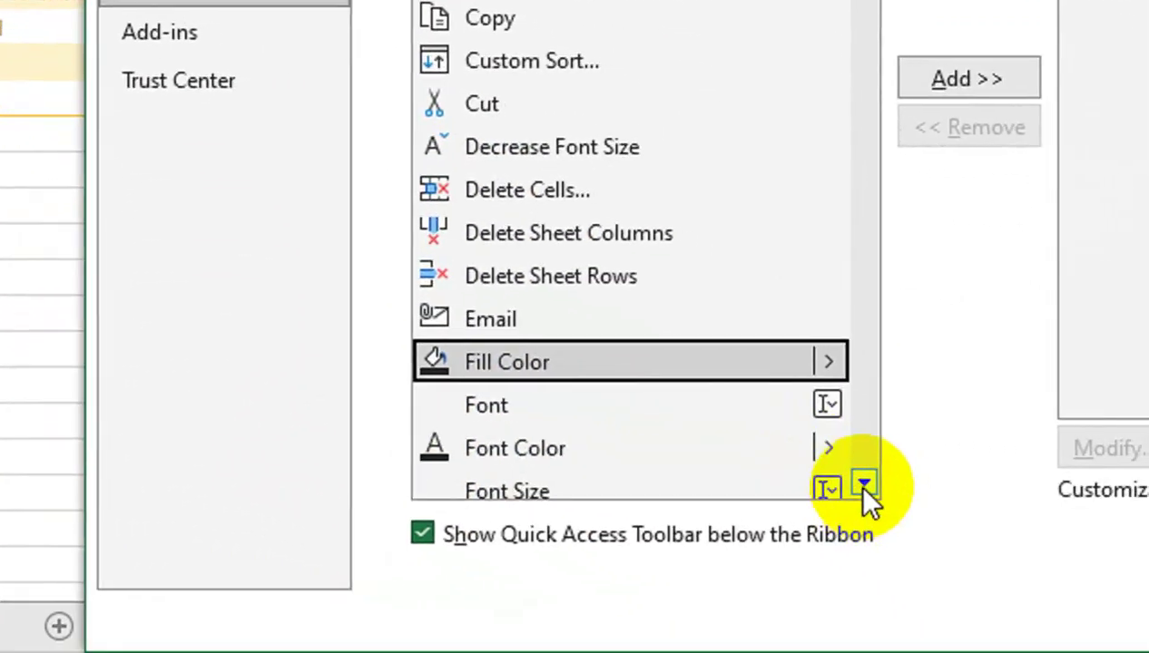
{"action": "left_click", "coordinate": [975, 520]}
{"action": "left_click", "coordinate": [975, 520]}
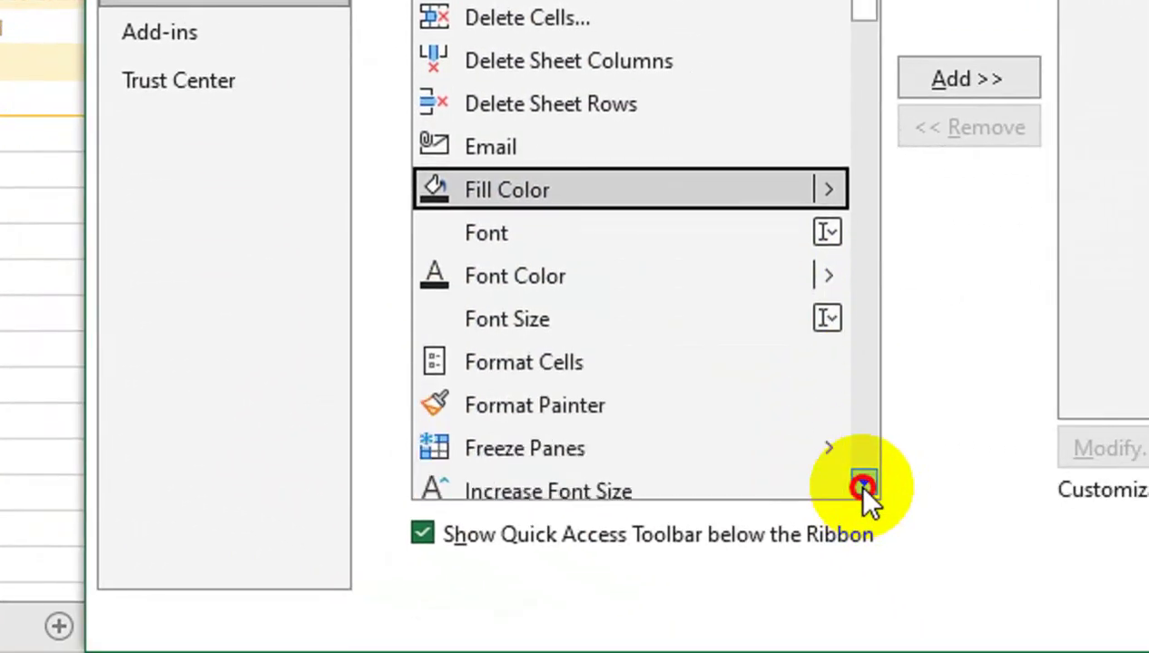
{"action": "left_click", "coordinate": [975, 520]}
{"action": "left_click", "coordinate": [863, 487]}
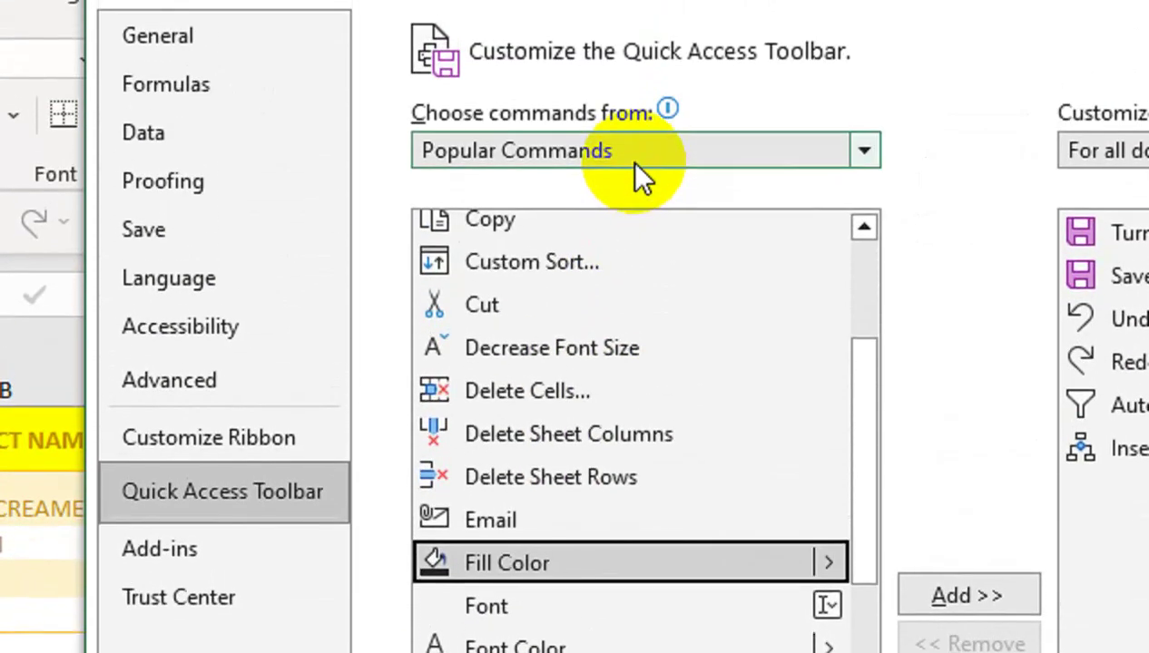
{"action": "left_click", "coordinate": [635, 162]}
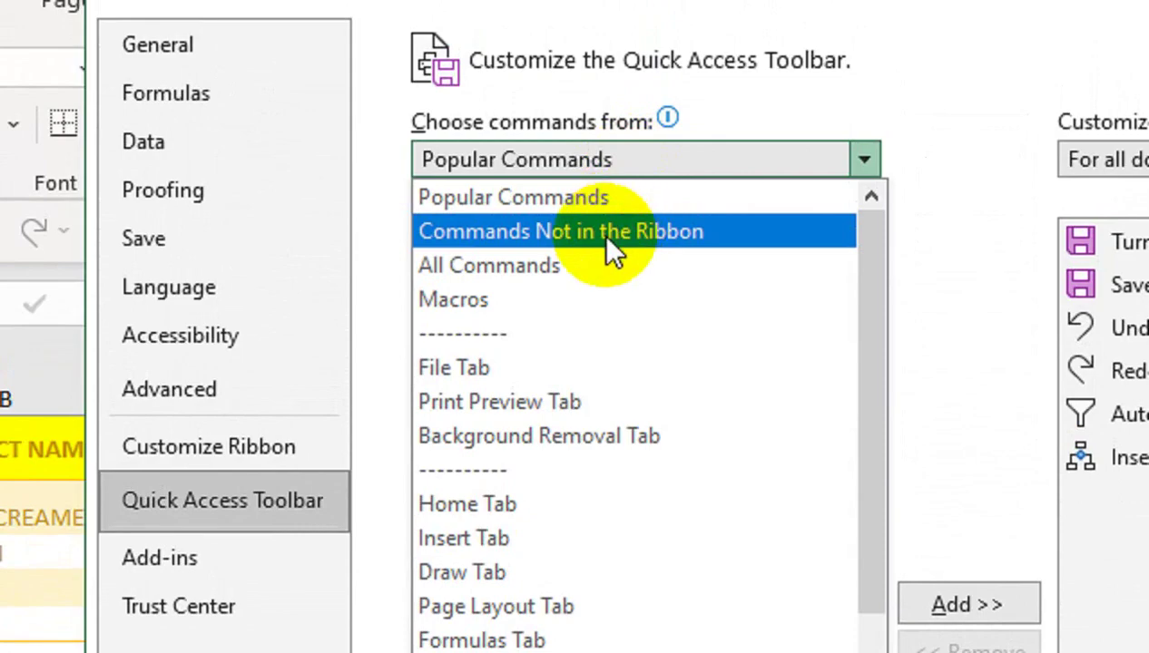
{"action": "key", "text": "Escape"}
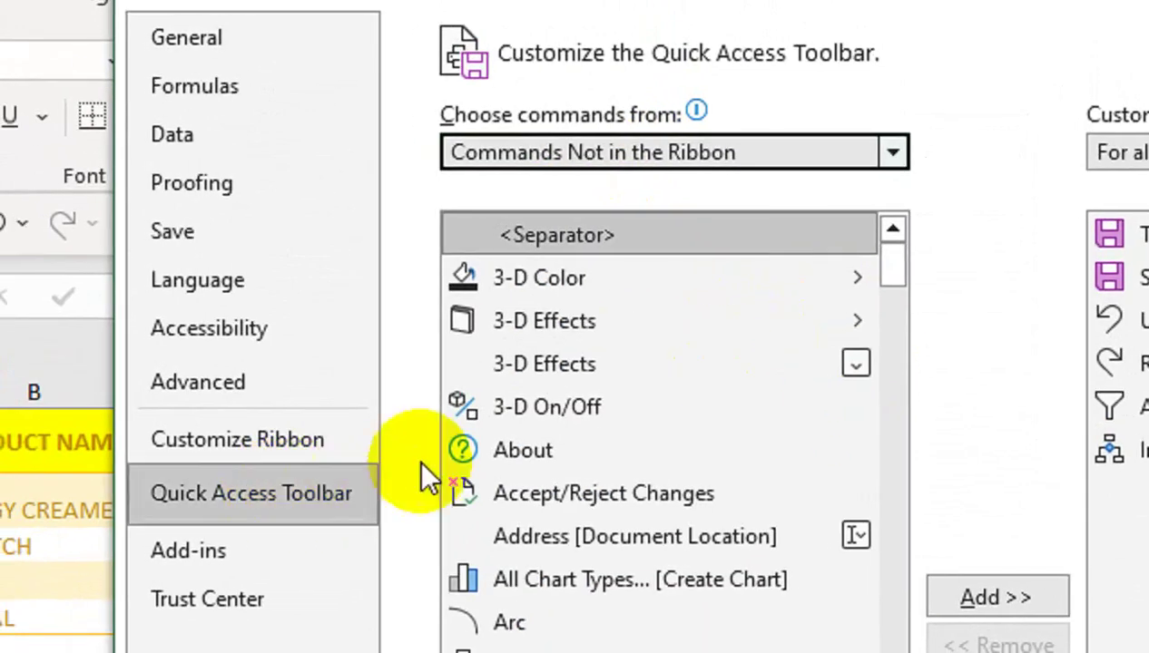
Add the Form command to the Quick Access Toolbar, and test it by opening and closing the data entry form.
{"action": "left_click", "coordinate": [591, 460]}
{"action": "key", "text": "f"}
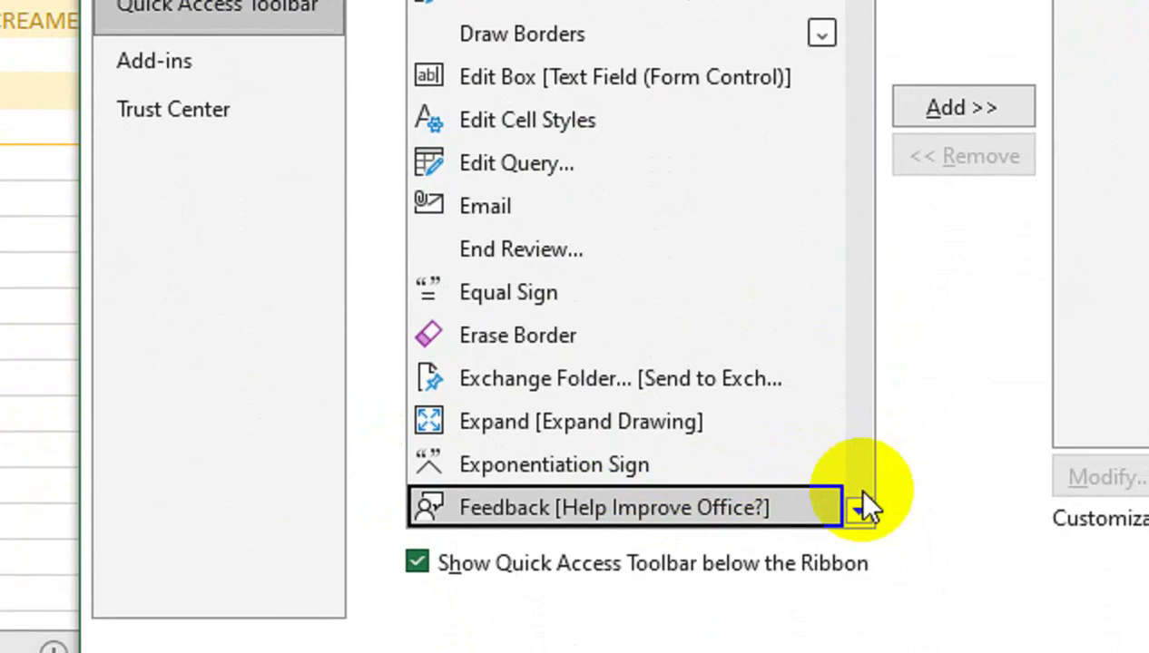
{"action": "left_click", "coordinate": [860, 508]}
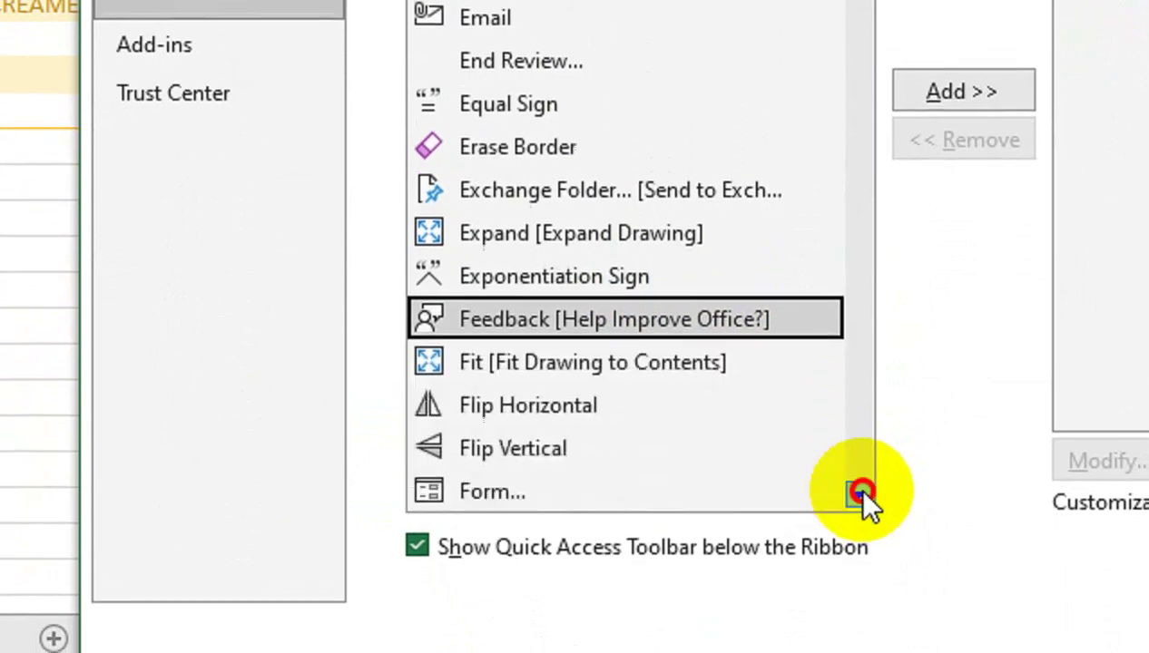
{"action": "left_click", "coordinate": [474, 299]}
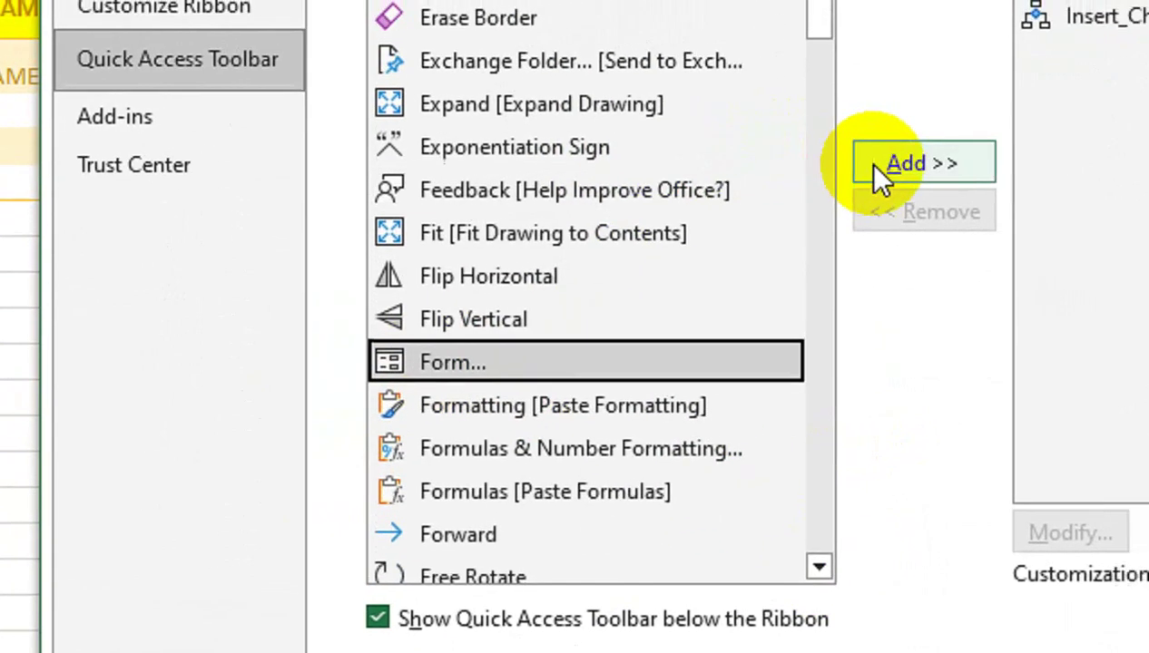
{"action": "left_click", "coordinate": [917, 94]}
{"action": "left_click", "coordinate": [900, 579]}
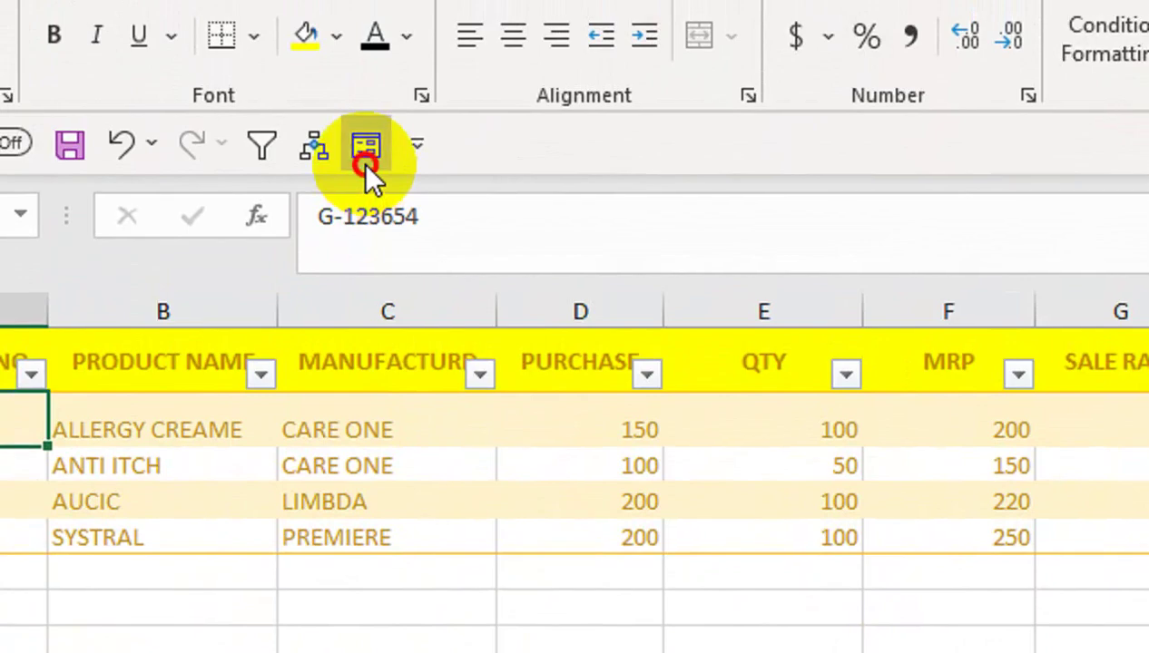
{"action": "left_click", "coordinate": [366, 141]}
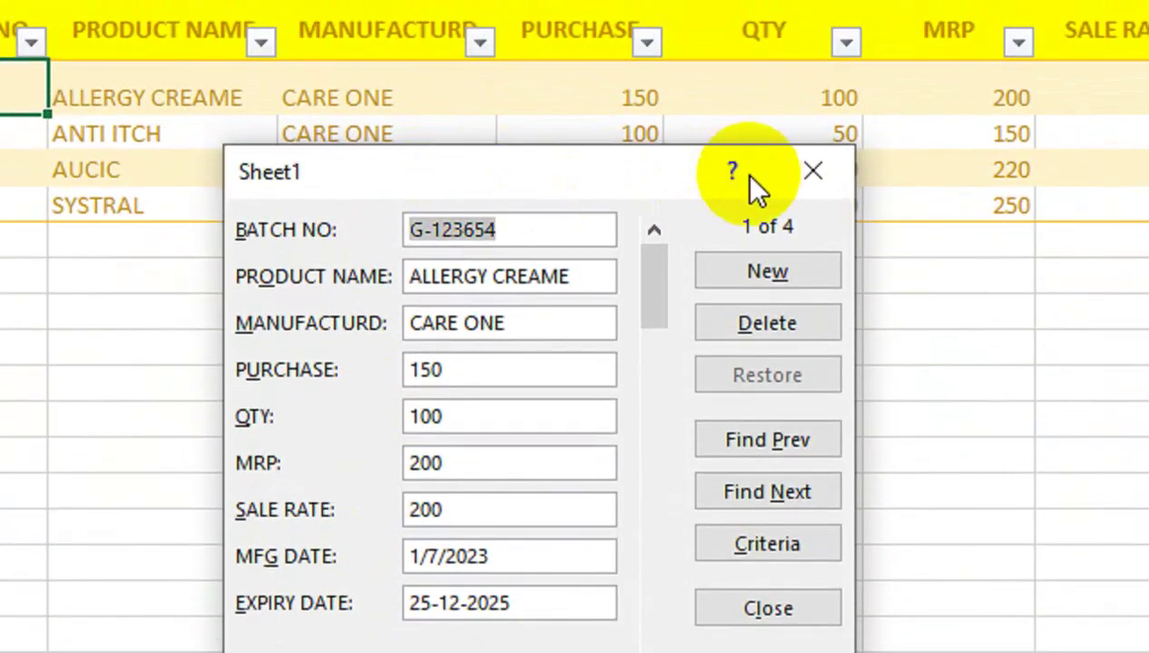
{"action": "left_click", "coordinate": [811, 86]}
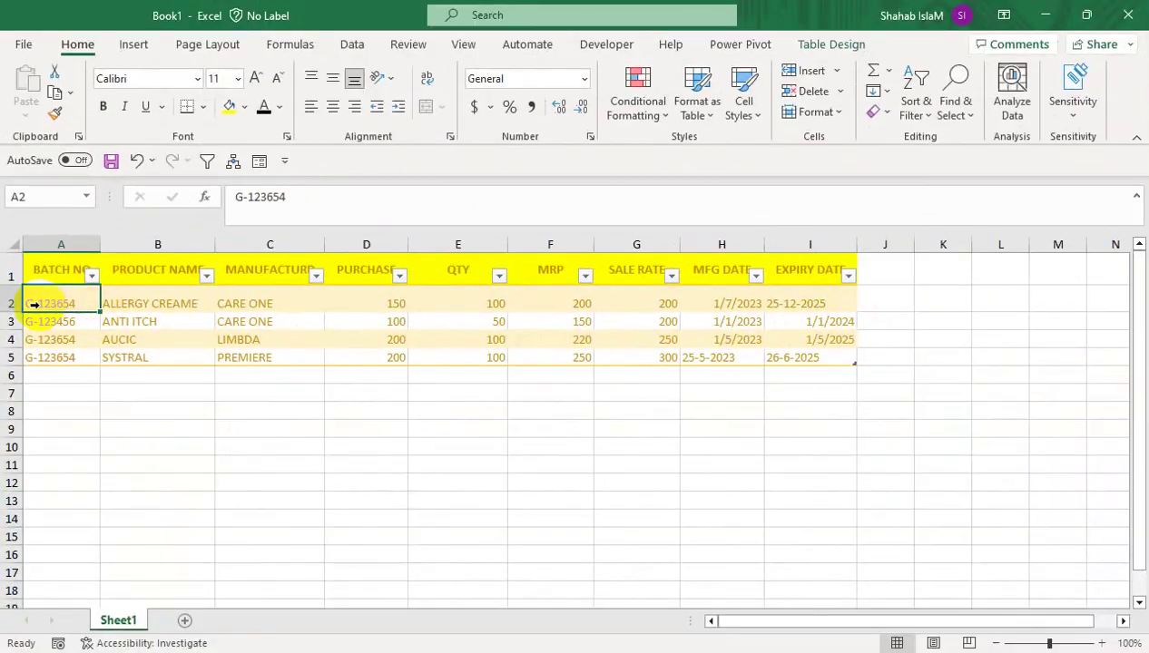
Center the product records in A2:I5 horizontally and vertically within their cells.
{"action": "left_click_drag", "start_coordinate": [74, 317], "coordinate": [1148, 432]}
{"action": "left_click_drag", "start_coordinate": [737, 358], "coordinate": [772, 357]}
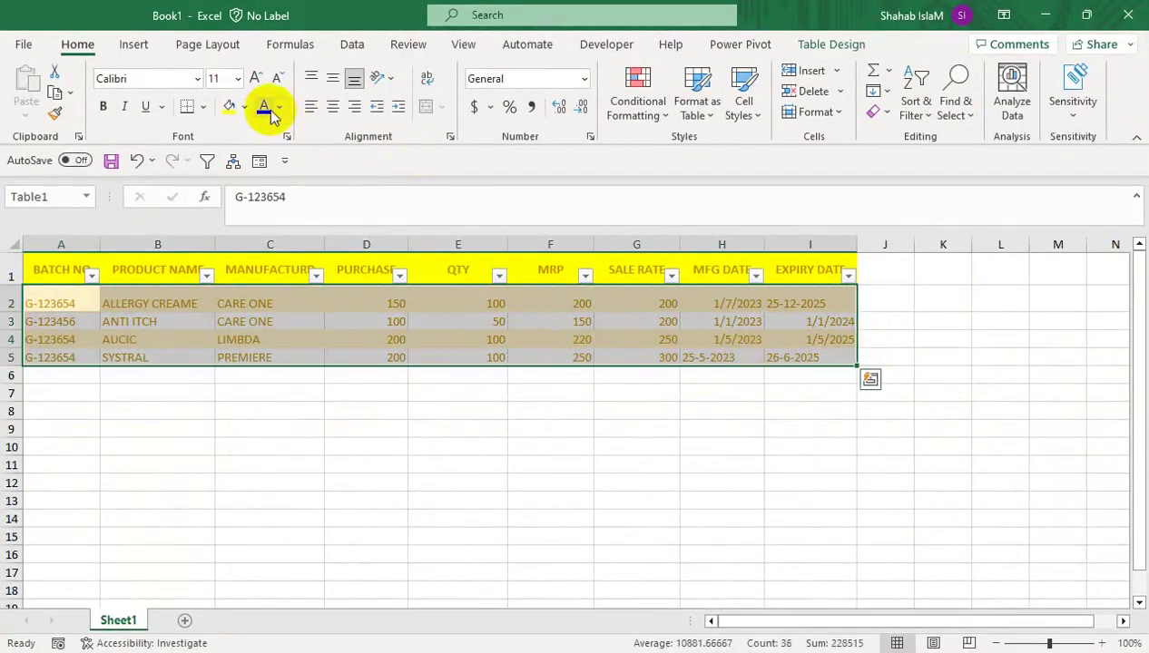
{"action": "left_click", "coordinate": [332, 106]}
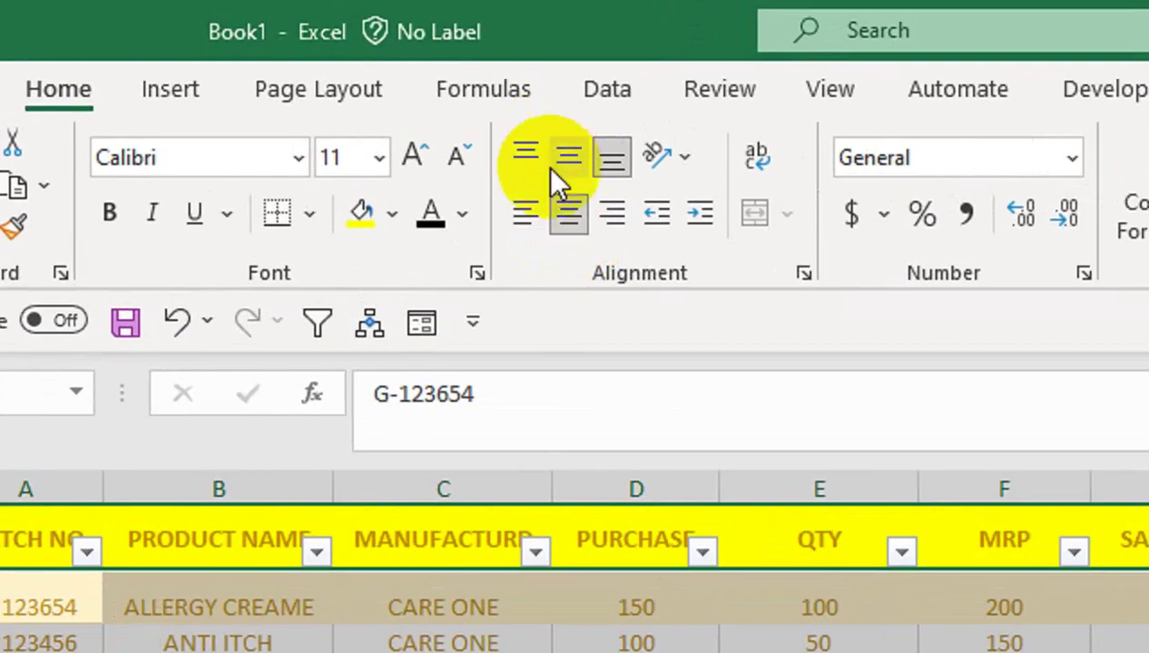
{"action": "left_click", "coordinate": [555, 169]}
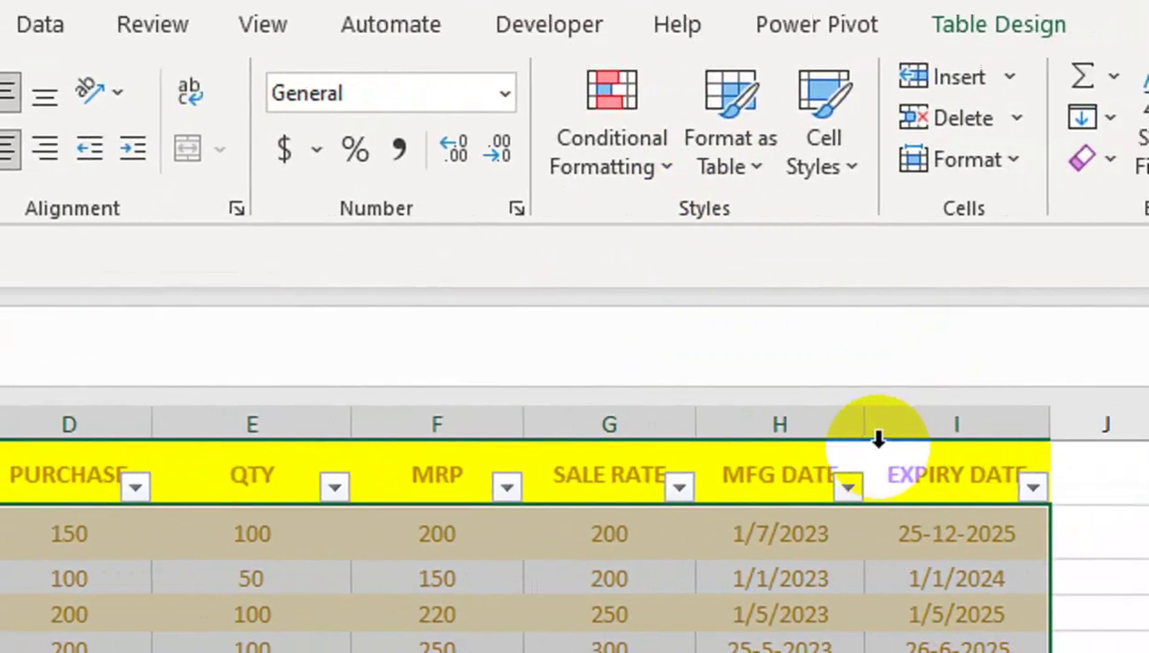
Convert the whole product table, A1:I5, to a normal range.
{"action": "left_click_drag", "start_coordinate": [884, 478], "coordinate": [66, 520]}
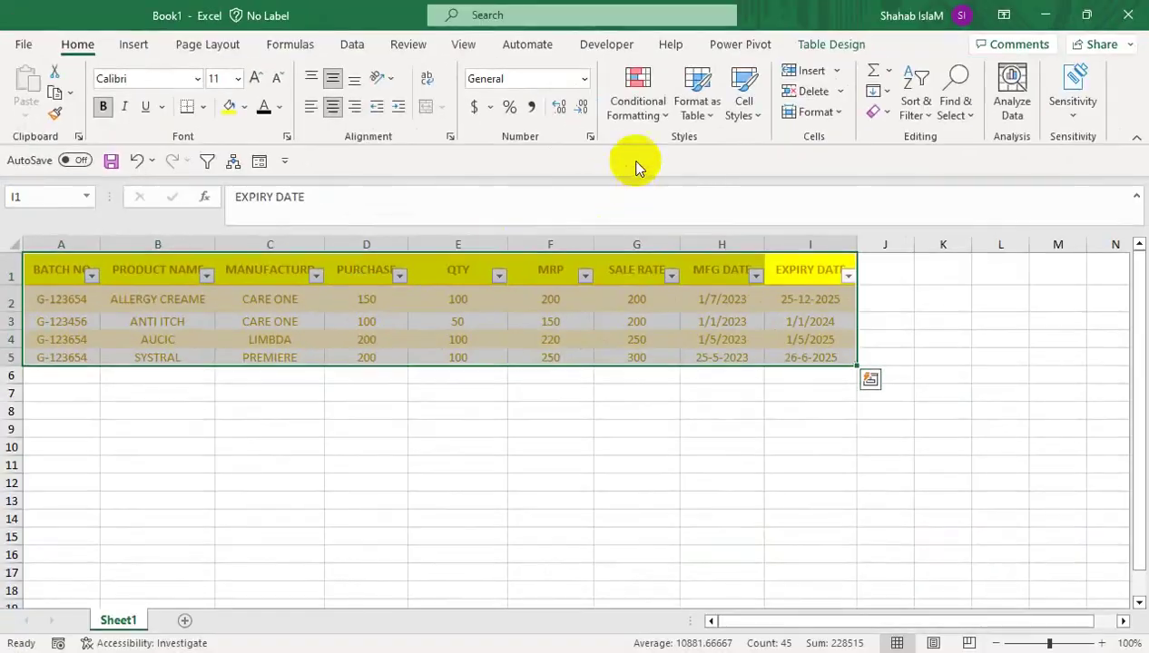
{"action": "left_click", "coordinate": [696, 108]}
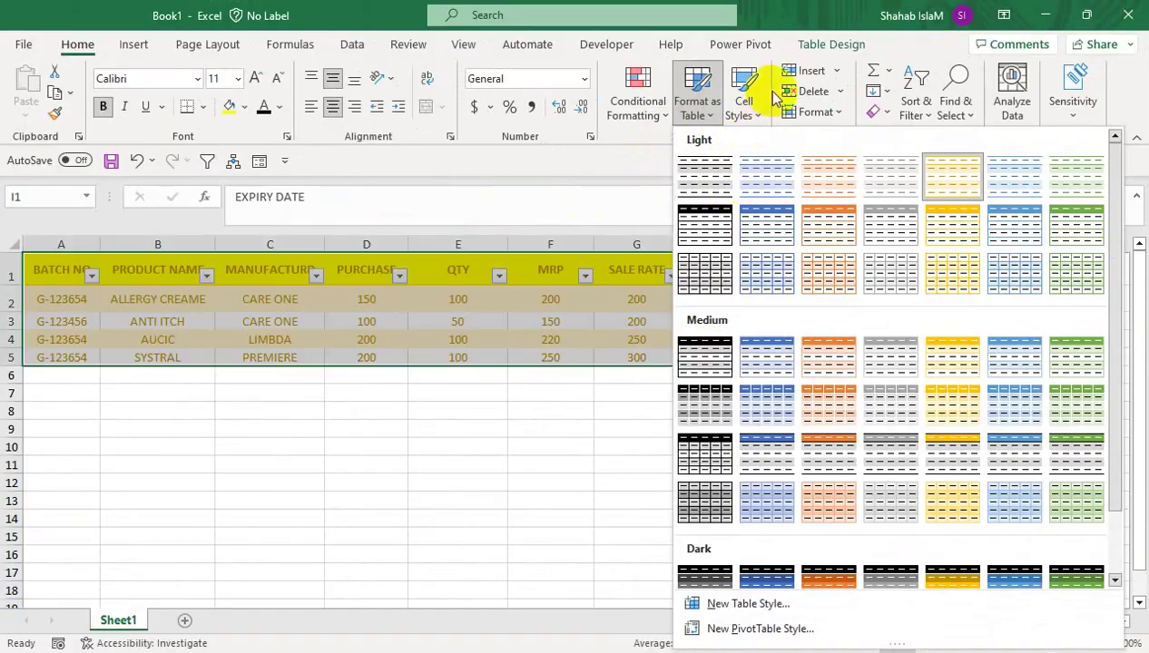
{"action": "left_click", "coordinate": [824, 45]}
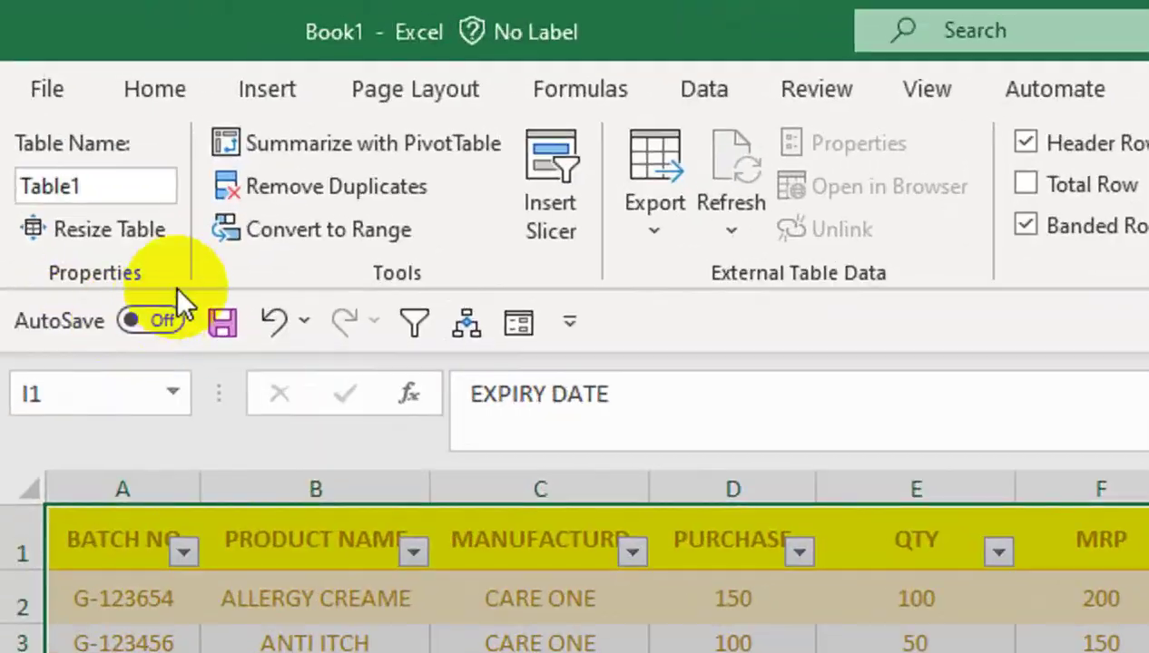
{"action": "left_click", "coordinate": [301, 227]}
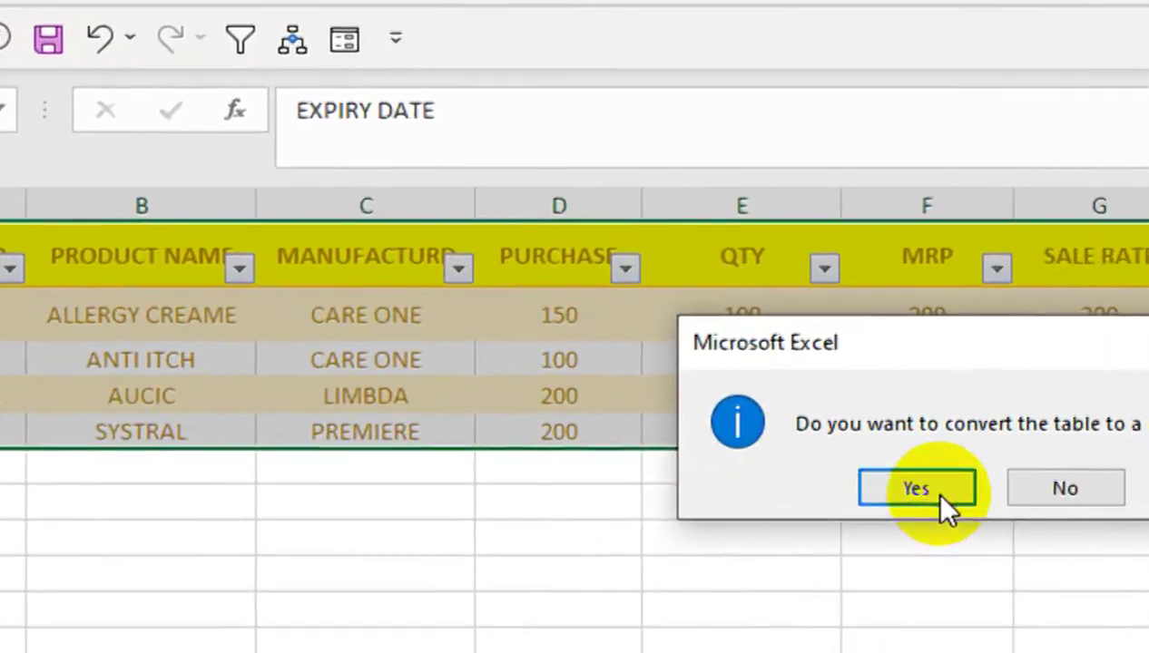
{"action": "left_click", "coordinate": [941, 495]}
Fill the product record cells A2:I5 with white.
{"action": "left_click_drag", "start_coordinate": [61, 299], "coordinate": [821, 360]}
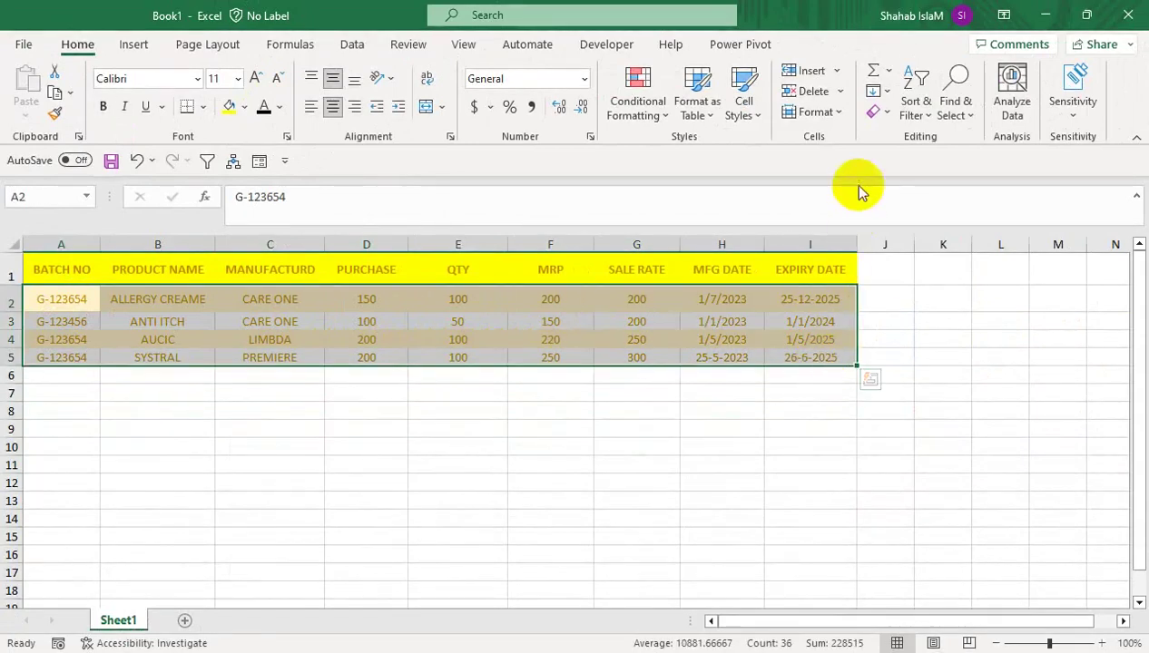
{"action": "left_click", "coordinate": [243, 108]}
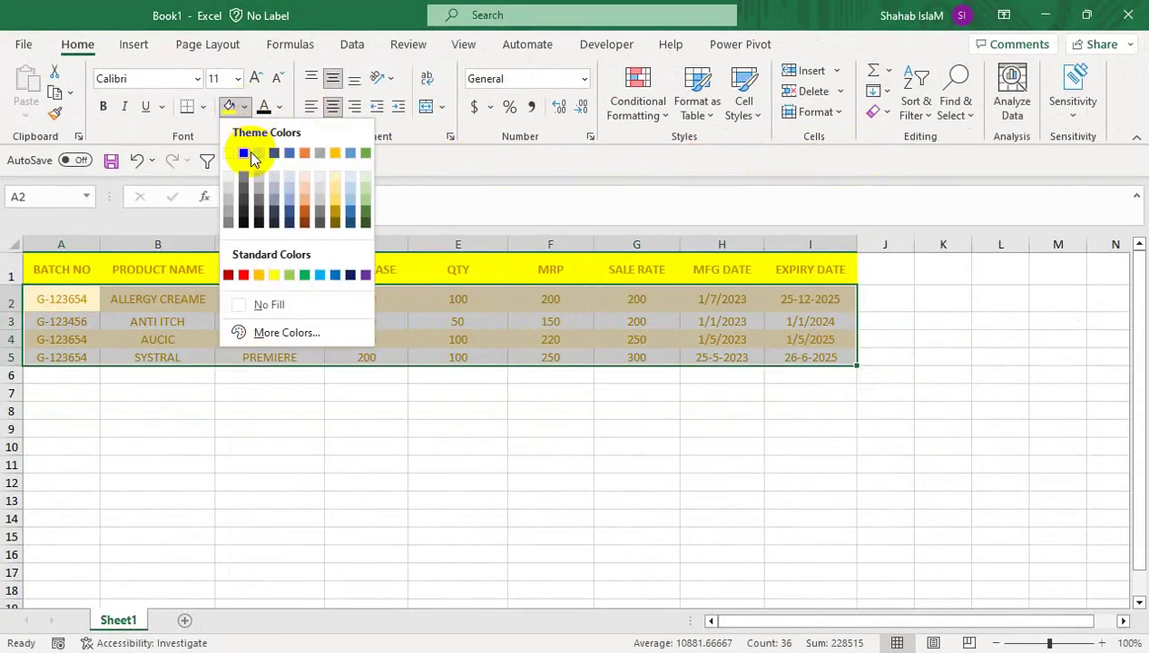
{"action": "left_click", "coordinate": [229, 157]}
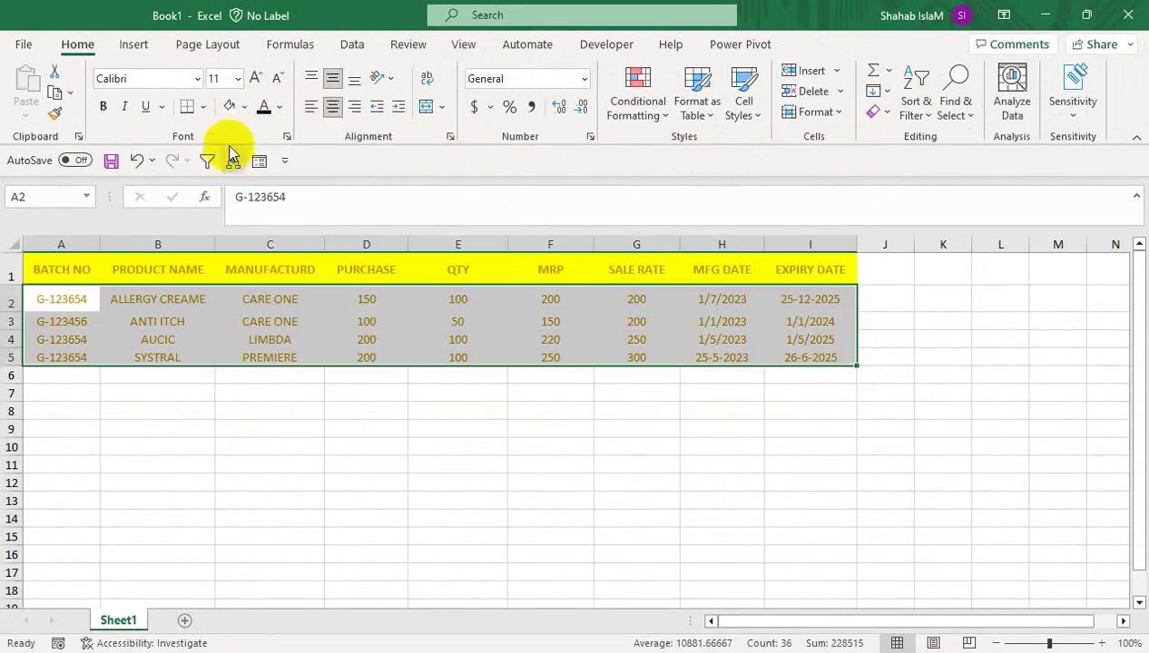
Set the font color of the product records in A2:I5 to black and apply all borders to them.
{"action": "left_click", "coordinate": [263, 108]}
{"action": "left_click", "coordinate": [420, 342]}
{"action": "left_click_drag", "start_coordinate": [62, 299], "coordinate": [799, 358]}
{"action": "left_click", "coordinate": [203, 108]}
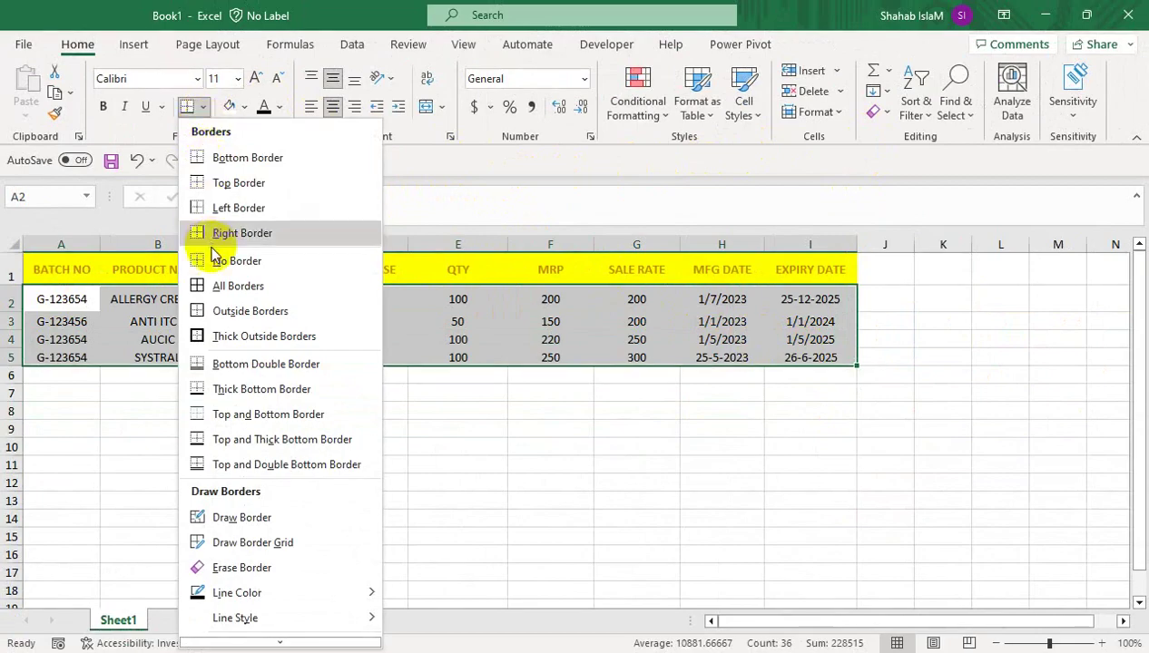
{"action": "left_click", "coordinate": [207, 284]}
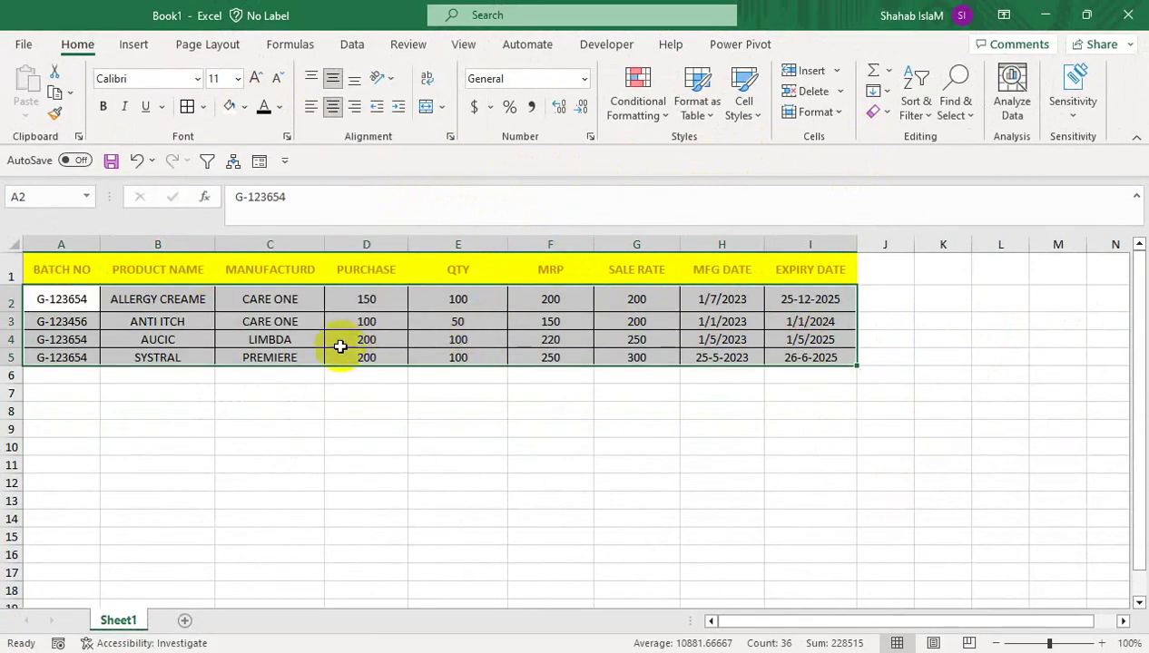
Set the font color of the header row A1:I1 to black.
{"action": "left_click", "coordinate": [290, 320]}
{"action": "left_click_drag", "start_coordinate": [77, 273], "coordinate": [795, 257]}
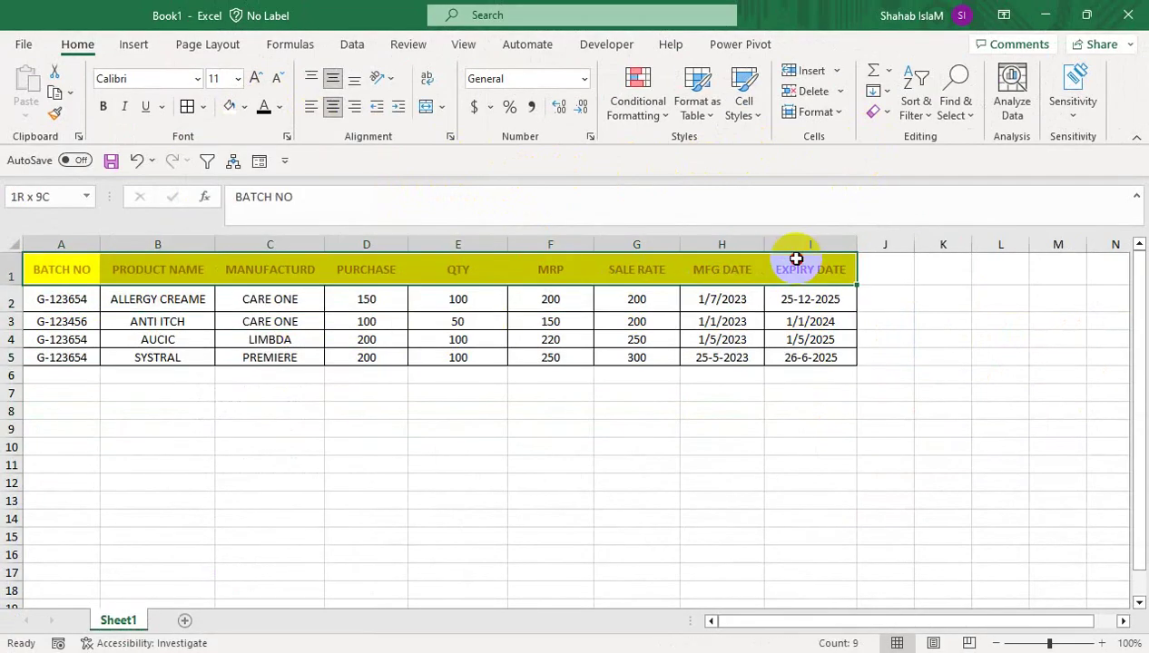
{"action": "left_click", "coordinate": [264, 107]}
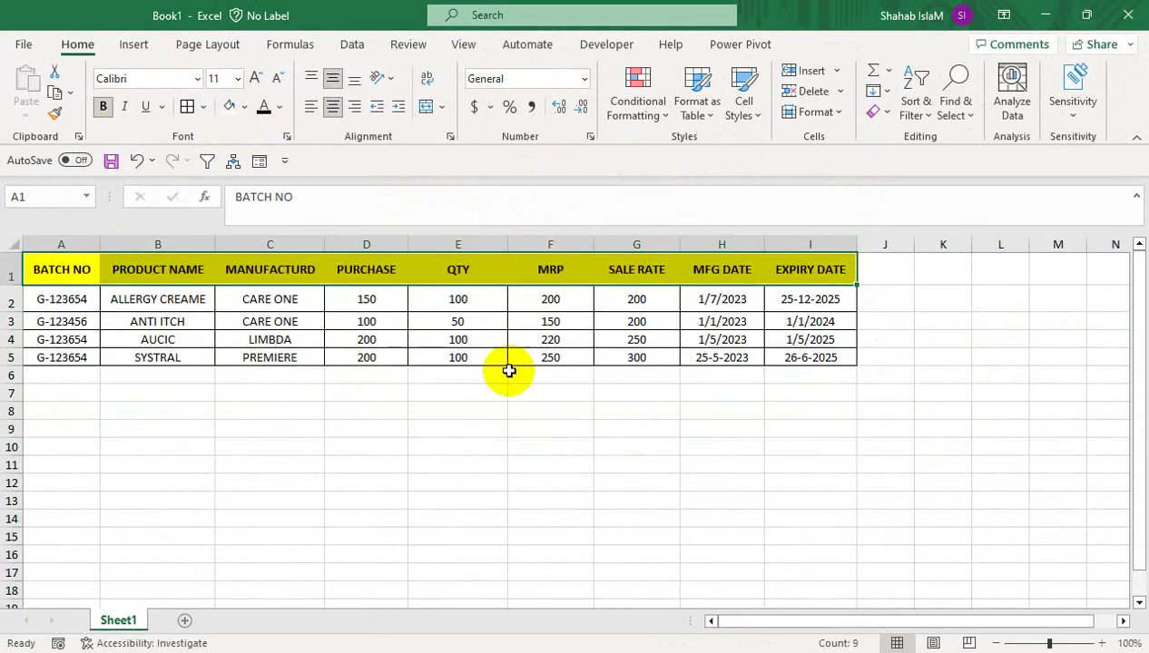
{"action": "left_click", "coordinate": [541, 376]}
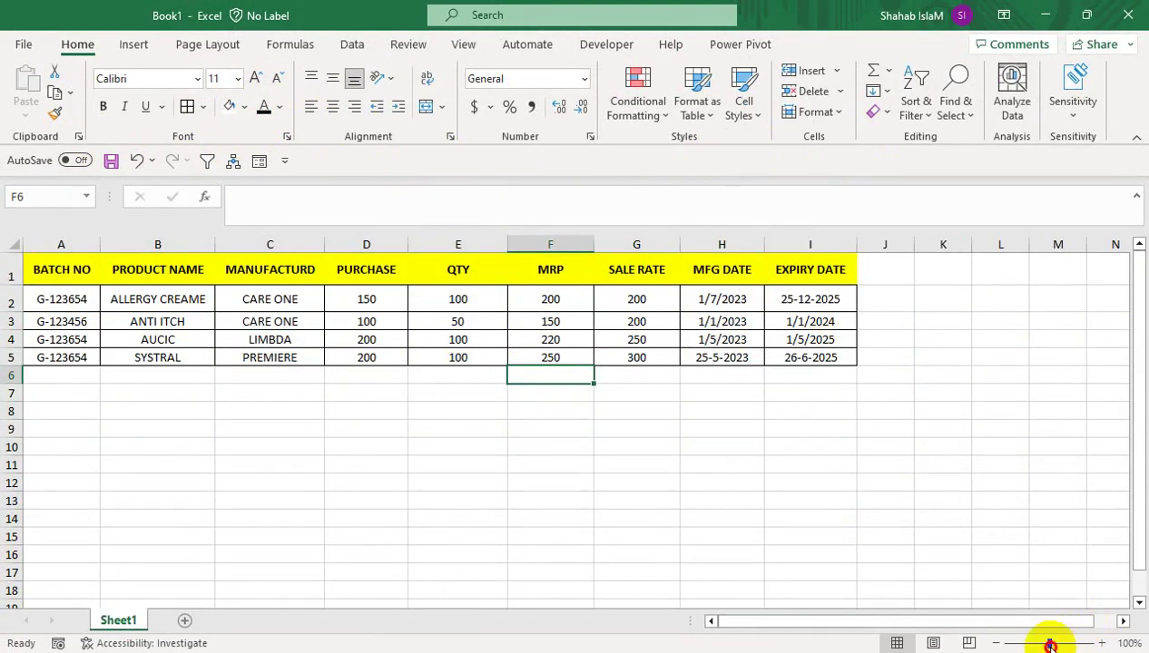
Format the manufacturing and expiry dates in H2:I5 in the d-mmm-yy date style.
{"action": "left_click_drag", "start_coordinate": [1050, 645], "coordinate": [1055, 645]}
{"action": "left_click", "coordinate": [856, 328]}
{"action": "left_click_drag", "start_coordinate": [863, 328], "coordinate": [926, 405]}
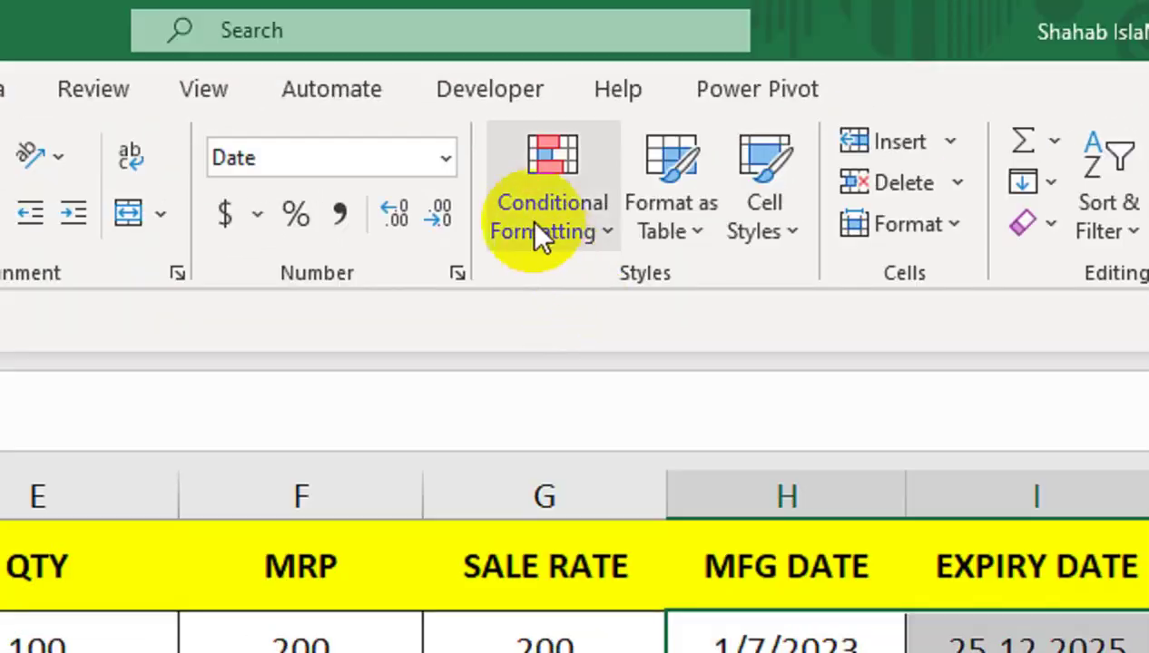
{"action": "left_click", "coordinate": [584, 79]}
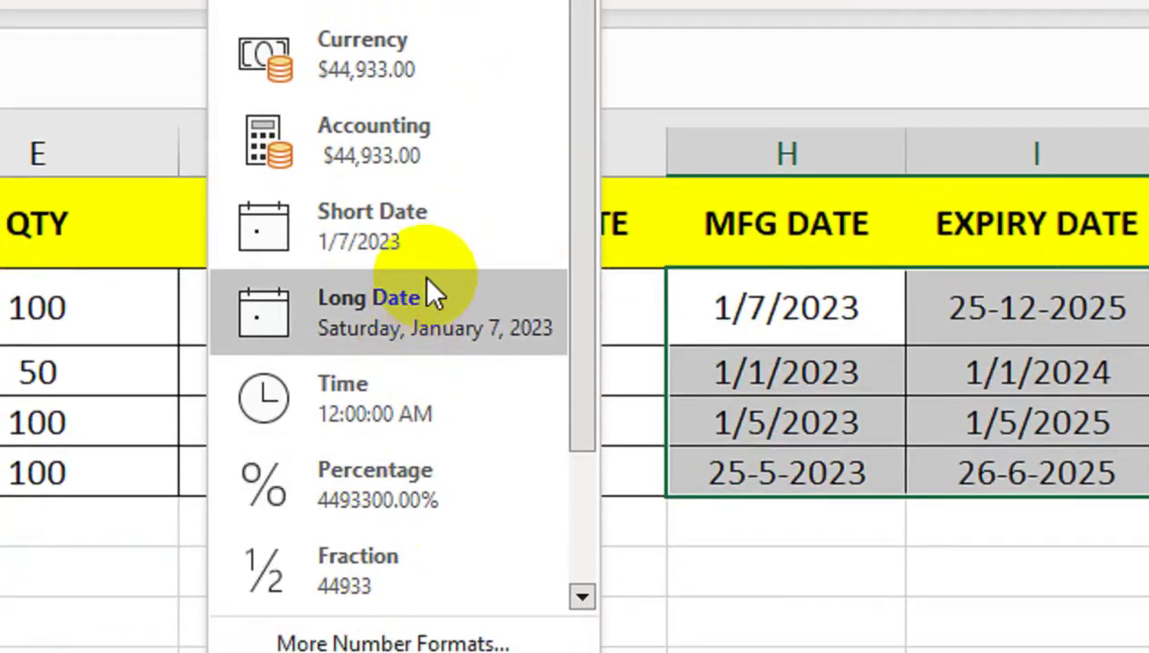
{"action": "left_click", "coordinate": [439, 577]}
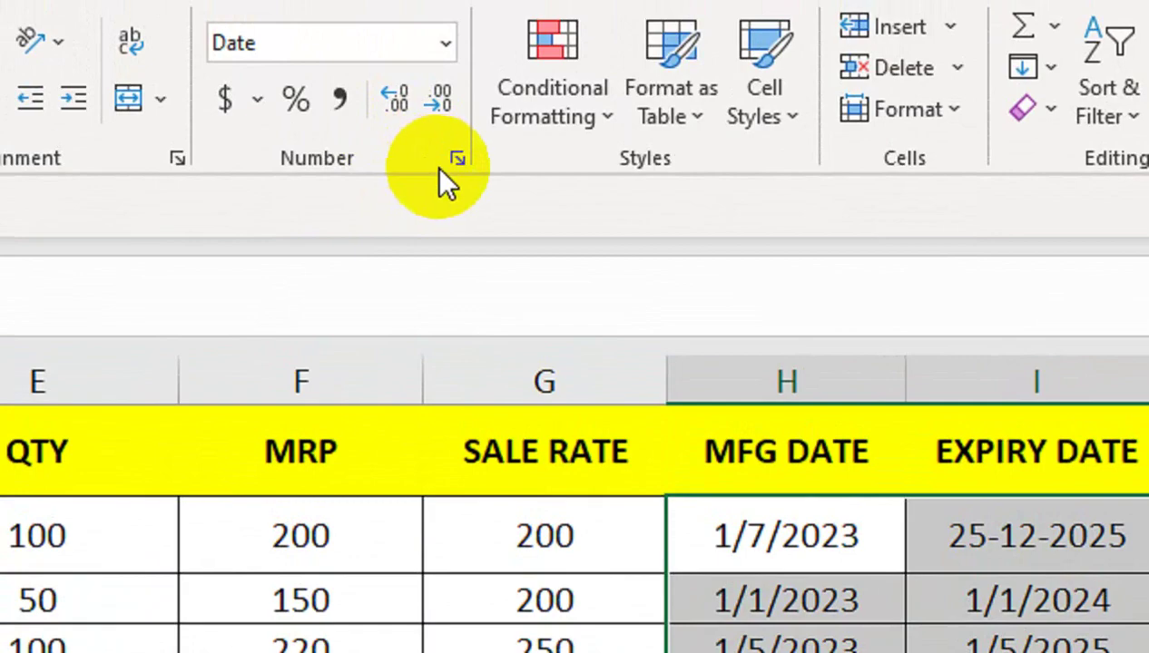
{"action": "key", "text": "ctrl+shift+3"}
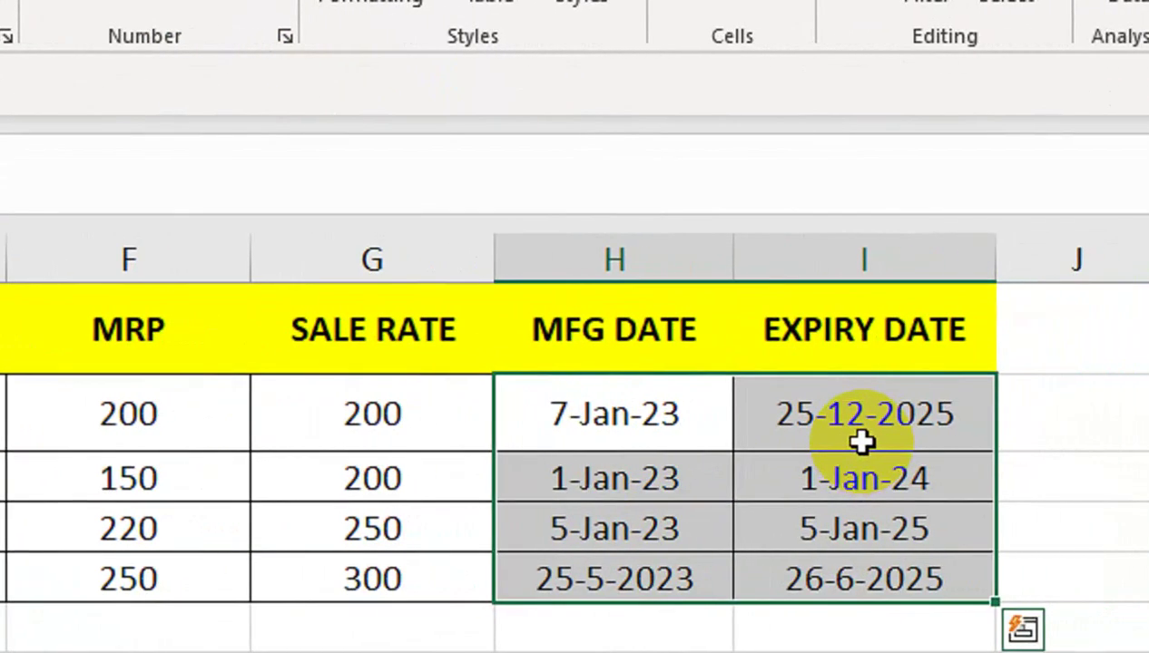
Replace the first product's expiry date in I2 with 25-JAN-2025.
{"action": "left_click", "coordinate": [861, 442]}
{"action": "type", "text": "25-"}
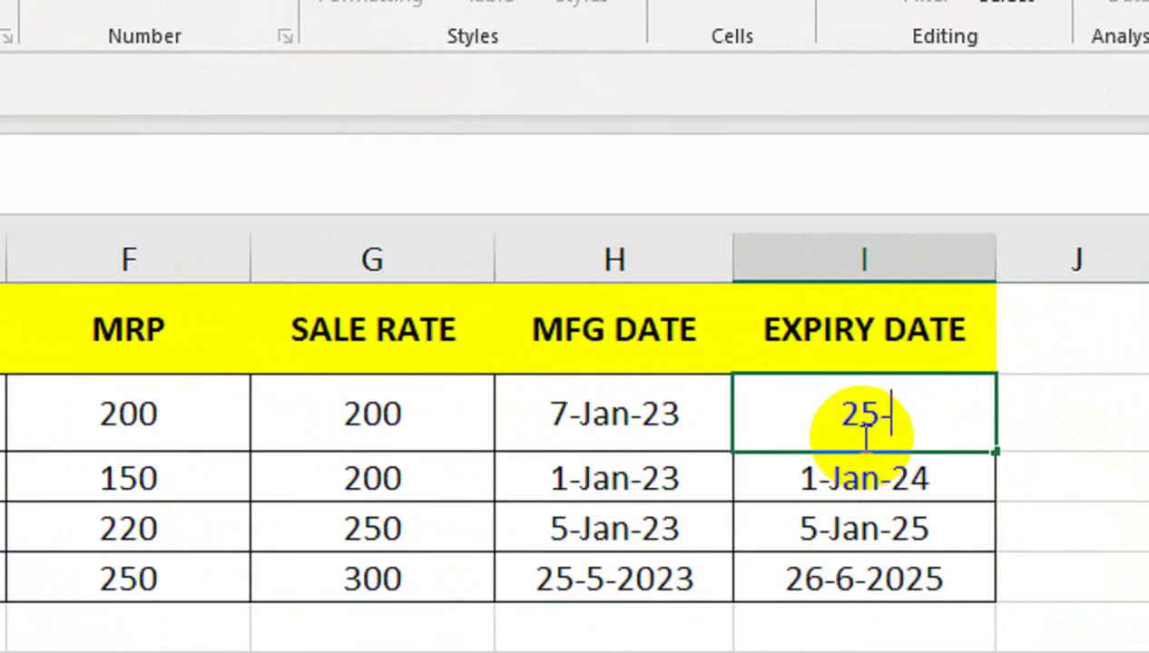
{"action": "type", "text": "JAN"}
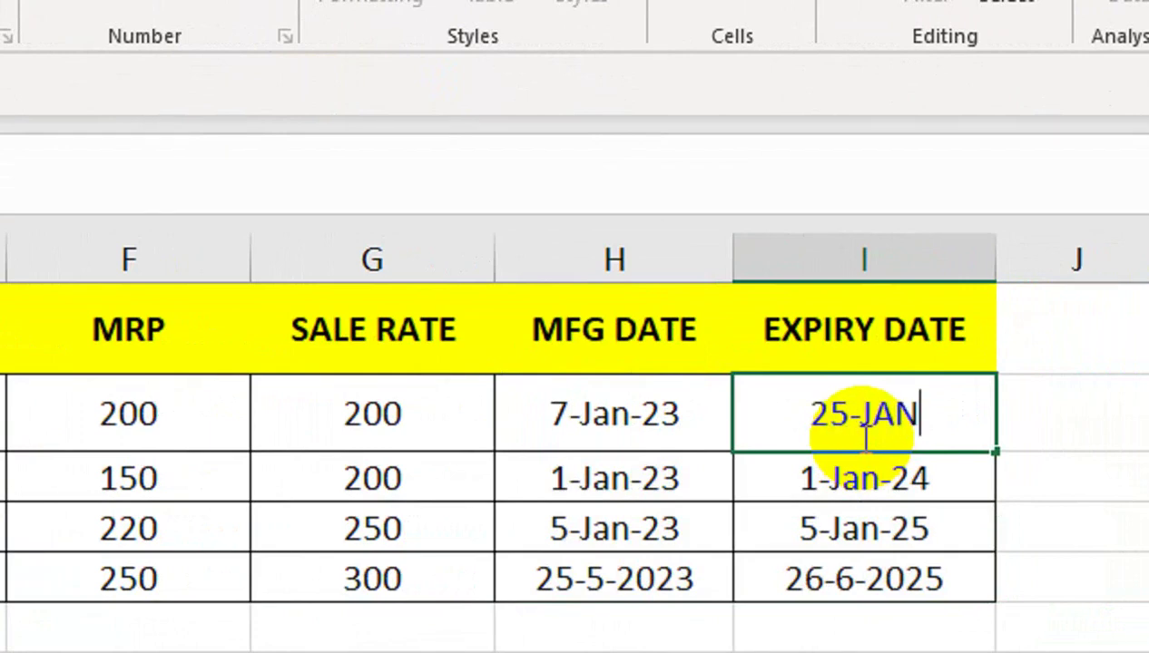
{"action": "type", "text": "*"}
{"action": "key", "text": "BackSpace"}
{"action": "type", "text": "-2025"}
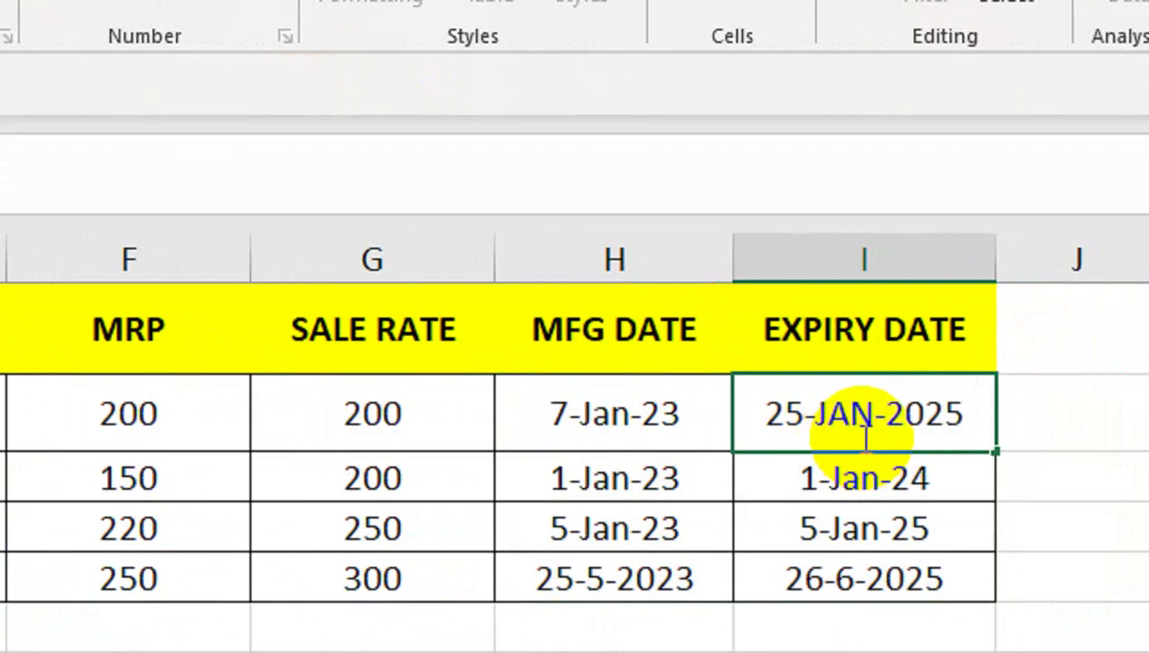
{"action": "key", "text": "Return"}
{"action": "left_click", "coordinate": [865, 439]}
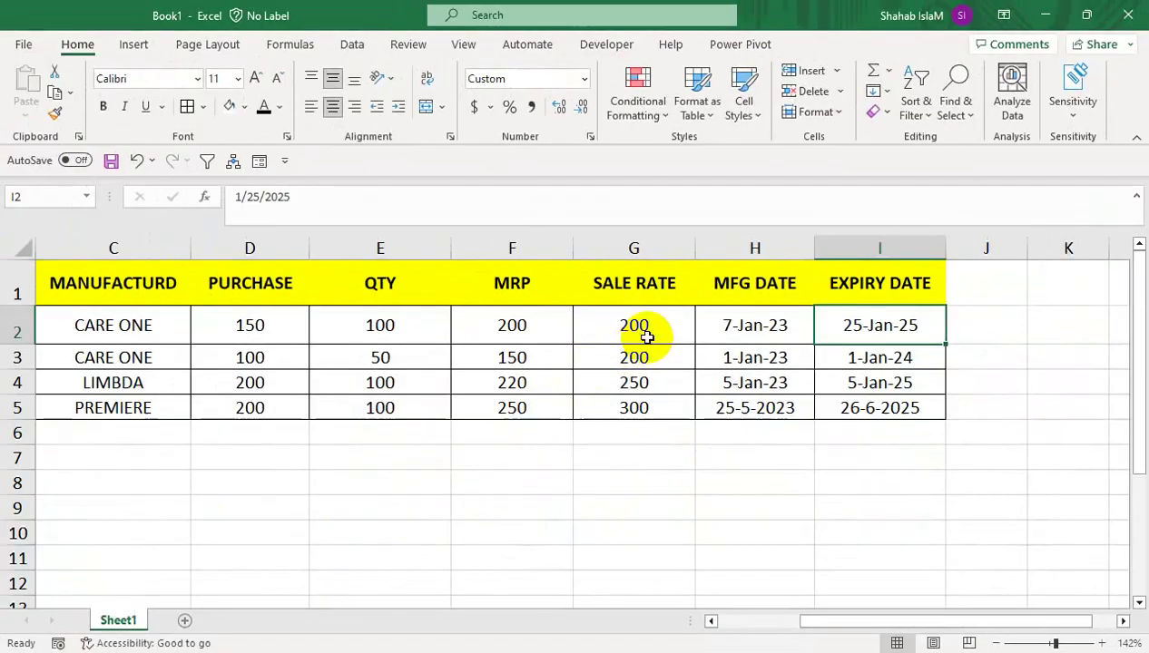
Increase the font size of the header row A1:I1 by one increment.
{"action": "left_click_drag", "start_coordinate": [908, 285], "coordinate": [7, 193]}
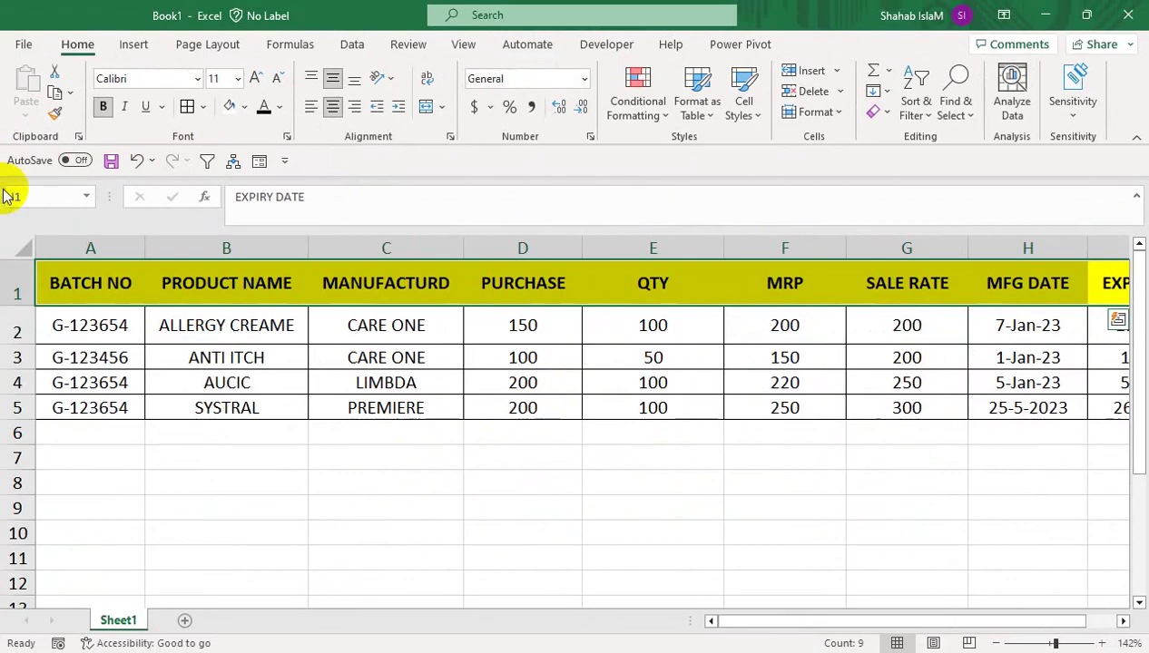
{"action": "left_click", "coordinate": [252, 81]}
{"action": "left_click_drag", "start_coordinate": [885, 633], "coordinate": [687, 611]}
{"action": "left_click", "coordinate": [491, 348]}
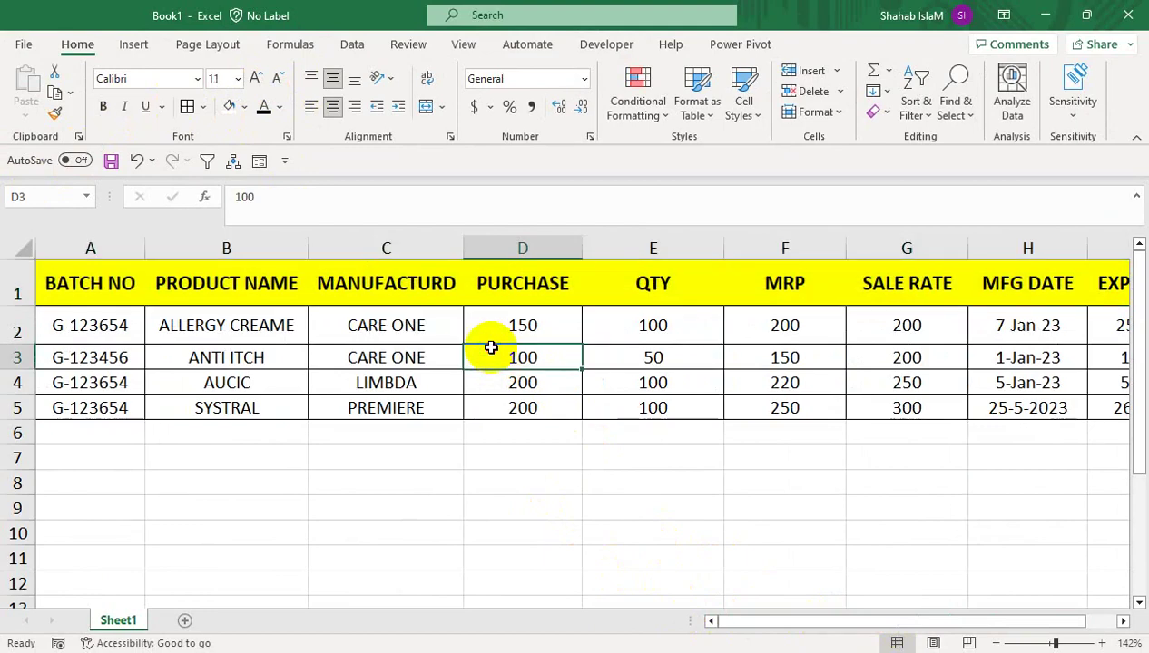
Open the data entry form, browse from the first product record to the last and back, and close the form.
{"action": "left_click", "coordinate": [386, 337]}
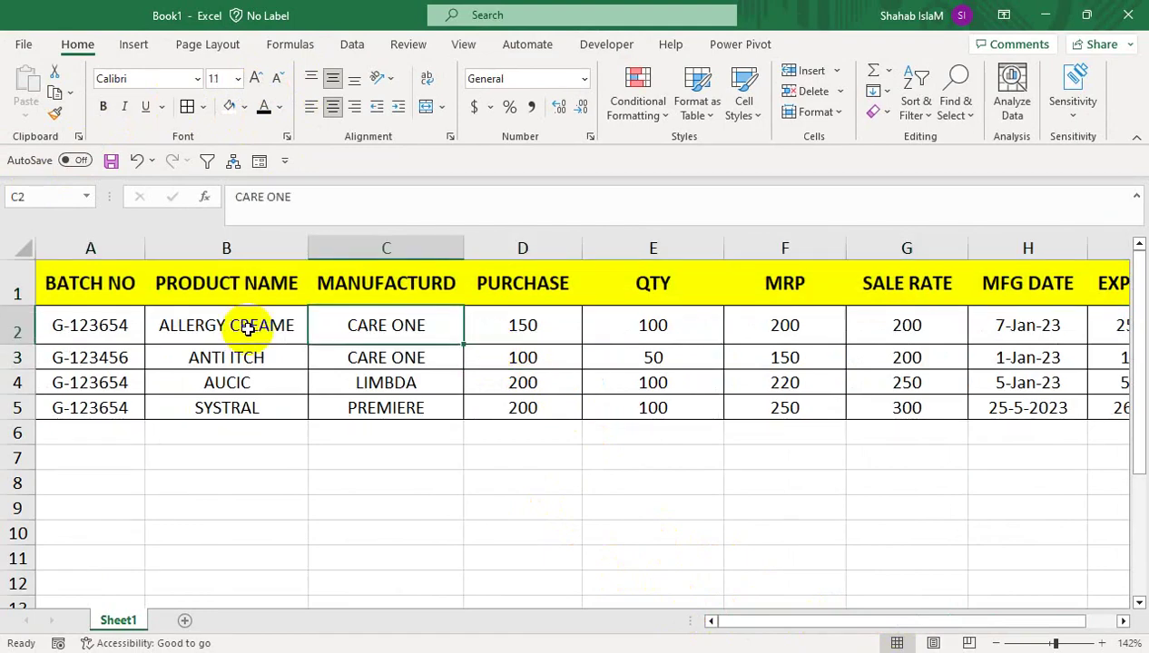
{"action": "key", "text": "alt+d"}
{"action": "key", "text": "o"}
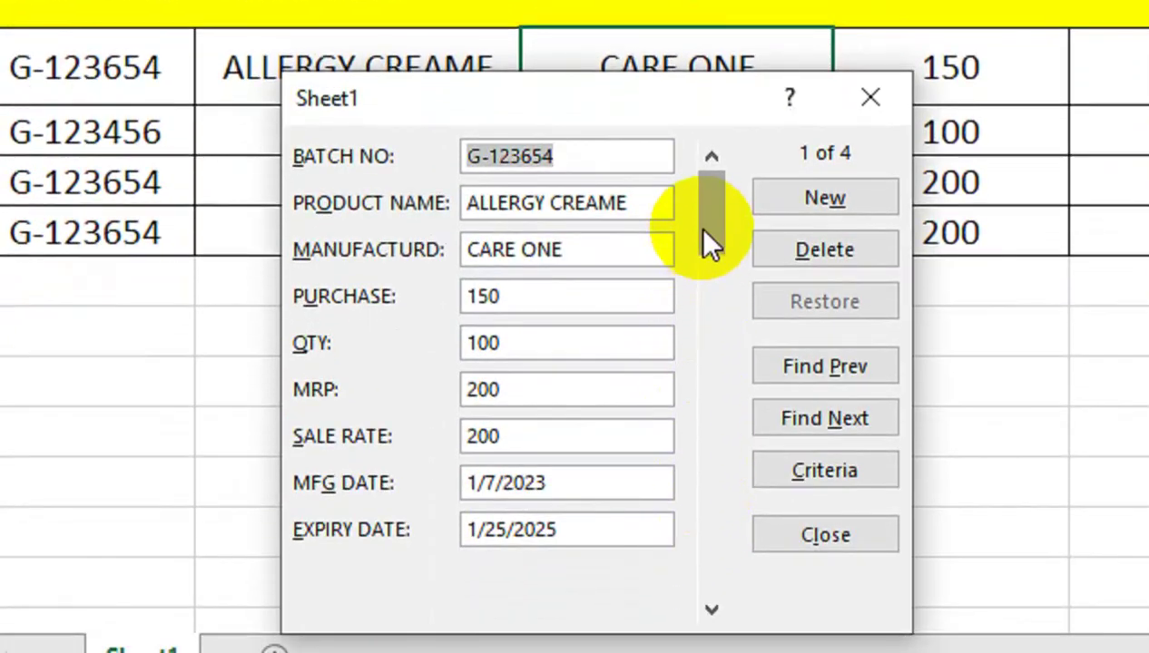
{"action": "left_click_drag", "start_coordinate": [402, 408], "coordinate": [396, 532]}
{"action": "left_click_drag", "start_coordinate": [703, 490], "coordinate": [705, 469]}
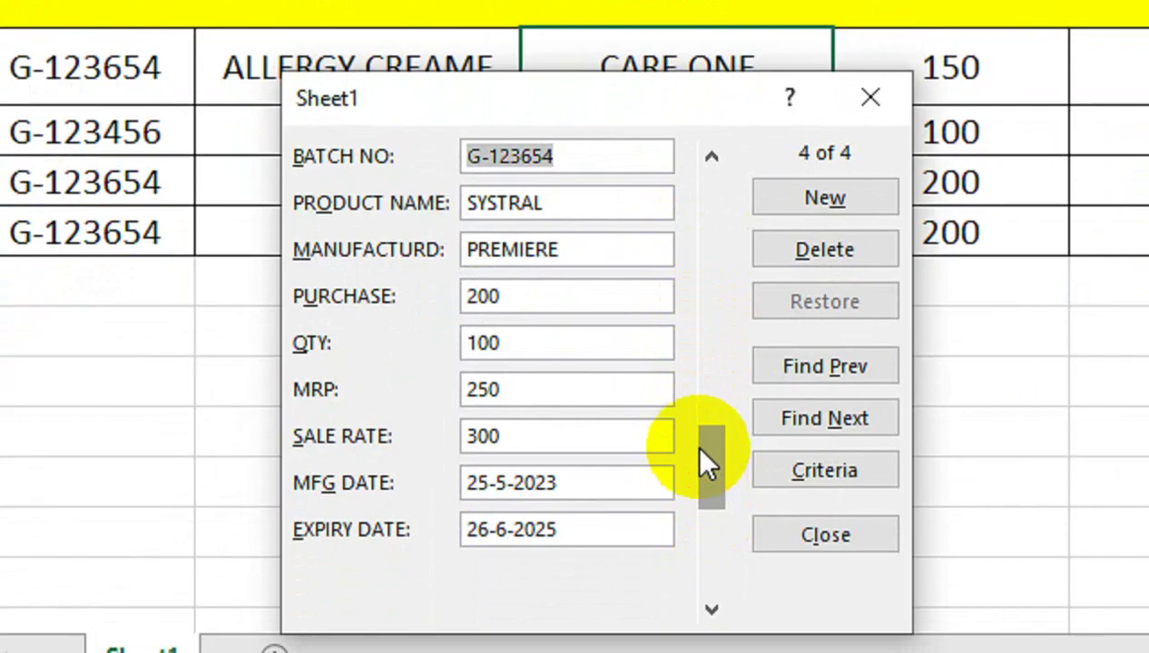
{"action": "left_click", "coordinate": [711, 162]}
{"action": "left_click", "coordinate": [711, 162]}
{"action": "left_click", "coordinate": [711, 162]}
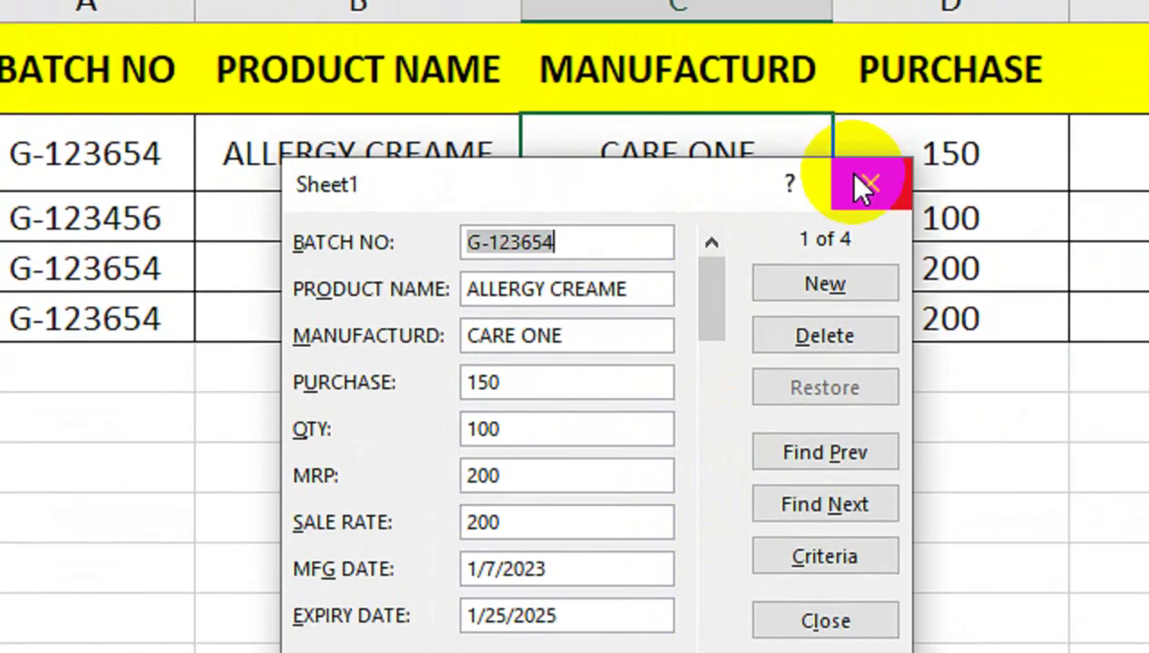
{"action": "left_click", "coordinate": [857, 186]}
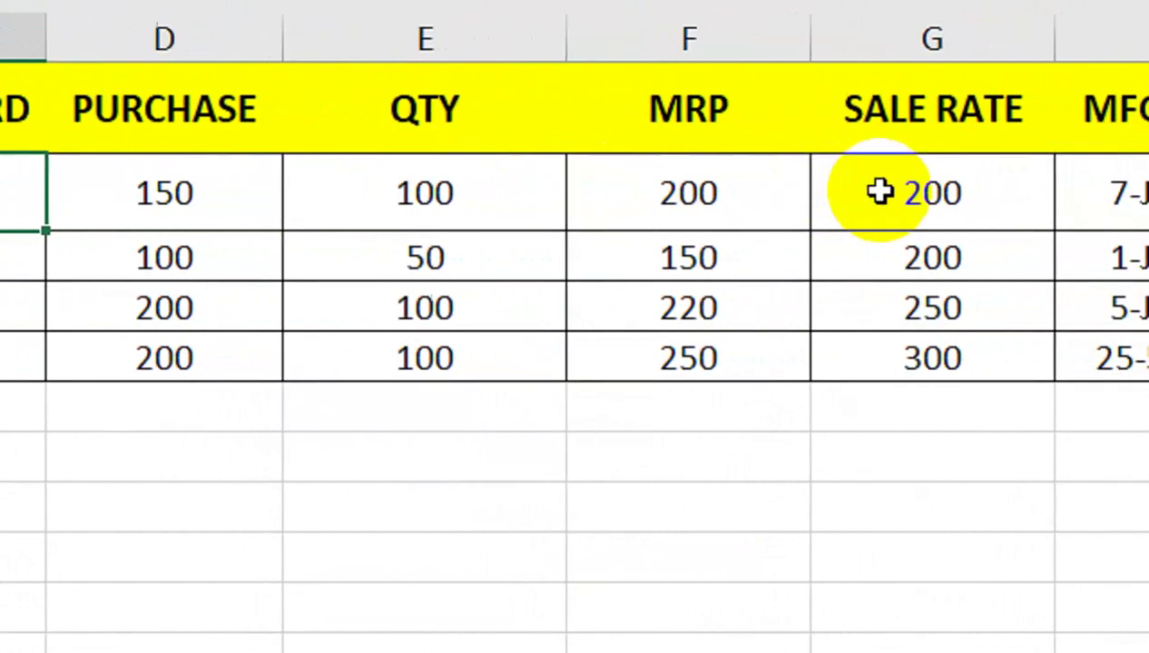
Set the sale rate of ALLERGY CREAME in G2 to 180.
{"action": "left_click", "coordinate": [980, 192]}
{"action": "type", "text": "180"}
{"action": "key", "text": "Return"}
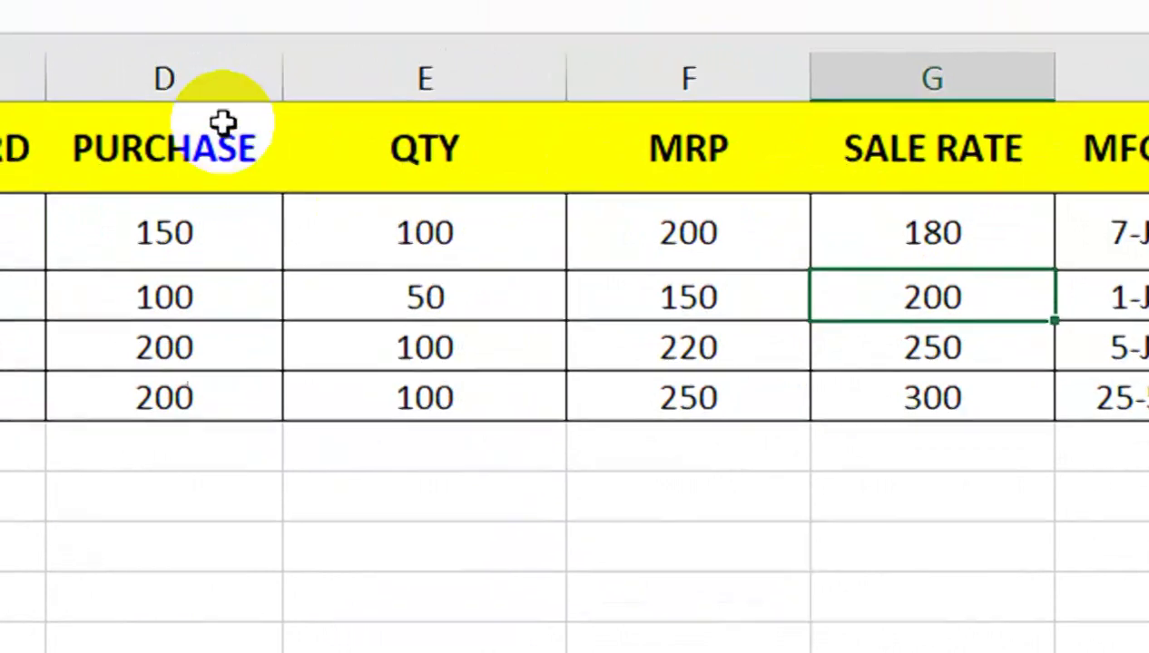
Rename the column header in D1 as PURCHASE RATE.
{"action": "left_click", "coordinate": [174, 87]}
{"action": "key", "text": "F2"}
{"action": "type", "text": "RATYE"}
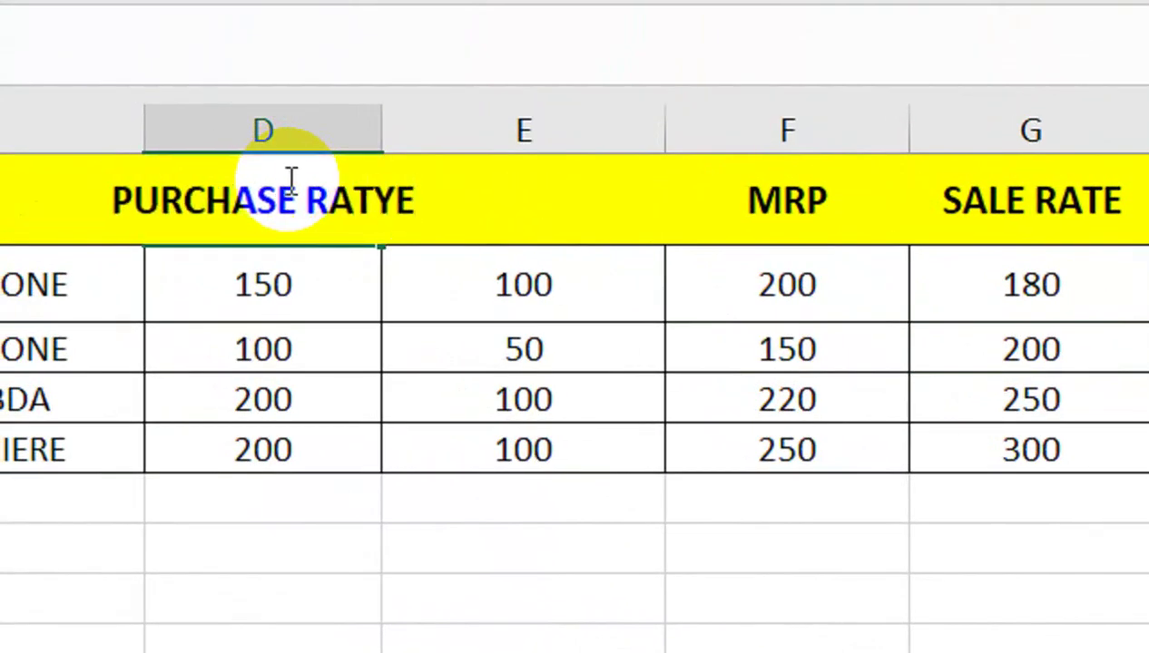
{"action": "key", "text": "BackSpace"}
{"action": "key", "text": "BackSpace"}
{"action": "type", "text": "E"}
{"action": "key", "text": "Return"}
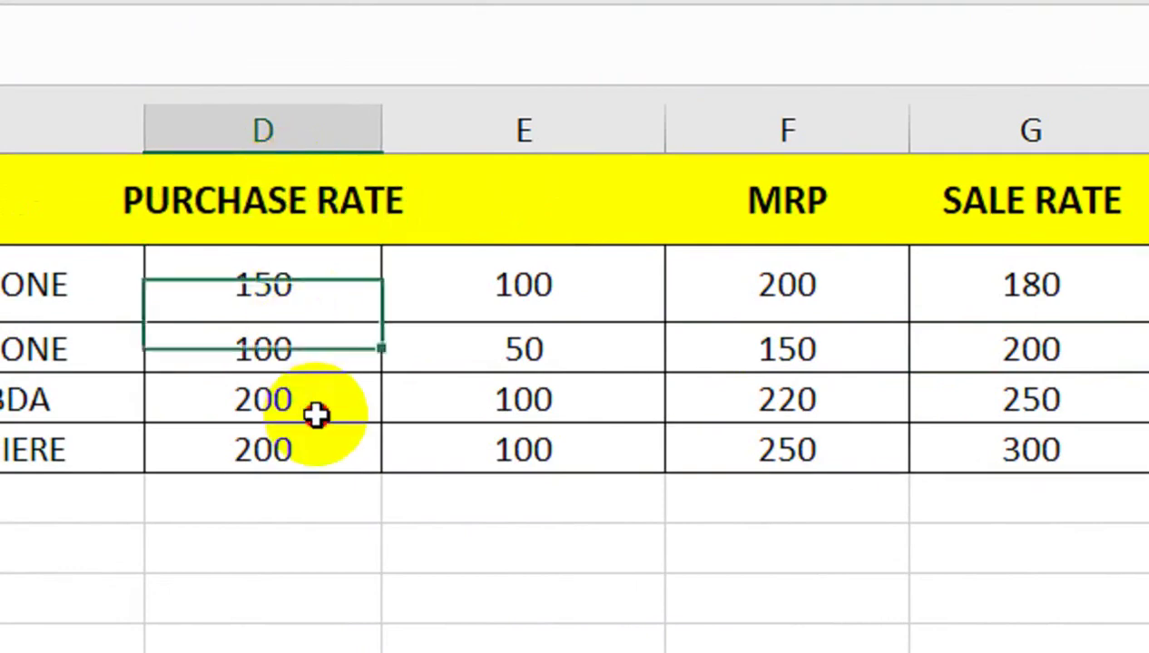
Narrow the QTY and MRP columns and widen column D to fit its PURCHASE RATE header.
{"action": "left_click", "coordinate": [316, 413]}
{"action": "left_click_drag", "start_coordinate": [397, 133], "coordinate": [396, 133]}
{"action": "left_click", "coordinate": [397, 159]}
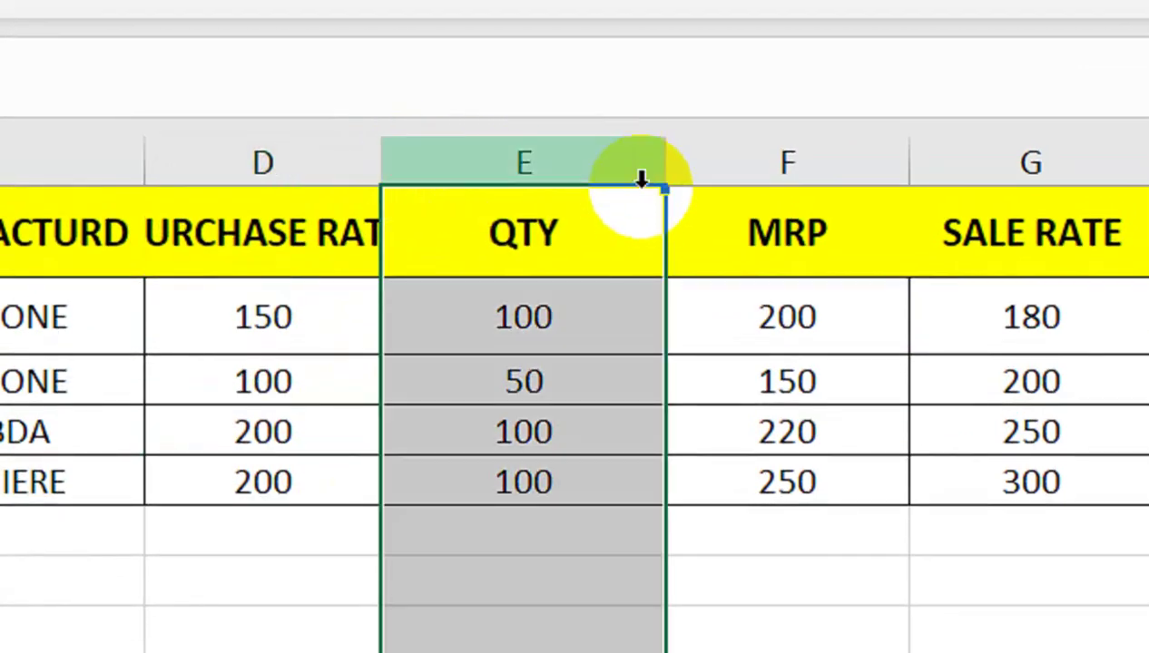
{"action": "left_click_drag", "start_coordinate": [660, 165], "coordinate": [588, 174]}
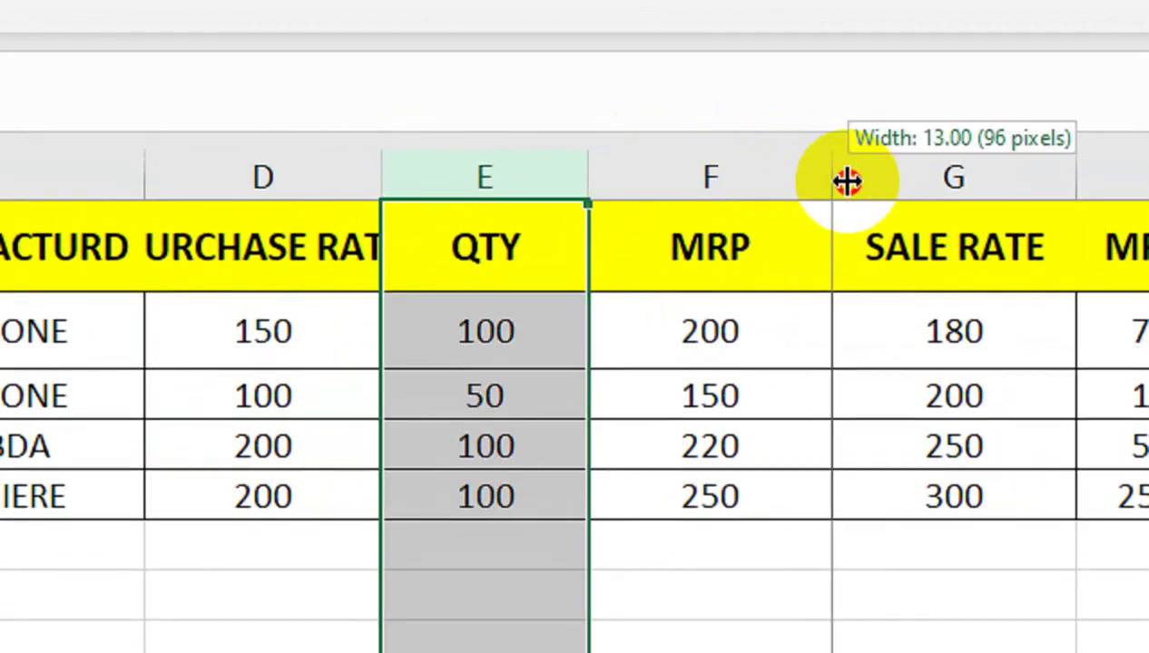
{"action": "left_click_drag", "start_coordinate": [847, 168], "coordinate": [757, 168]}
{"action": "left_click", "coordinate": [227, 345]}
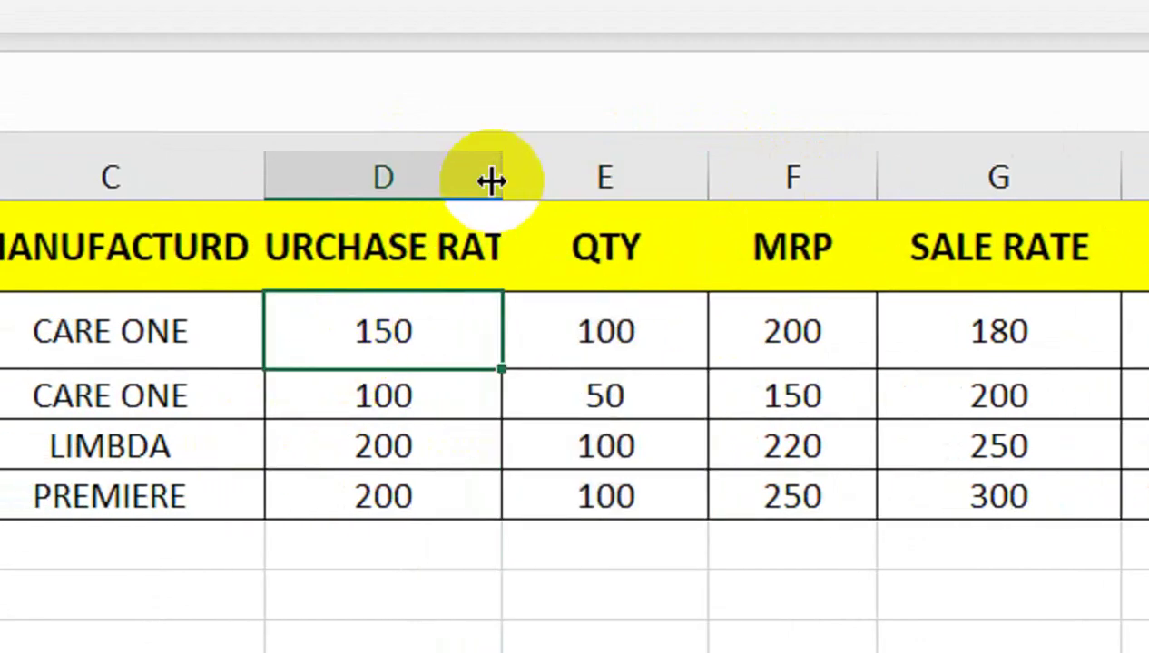
{"action": "double_click", "coordinate": [381, 182]}
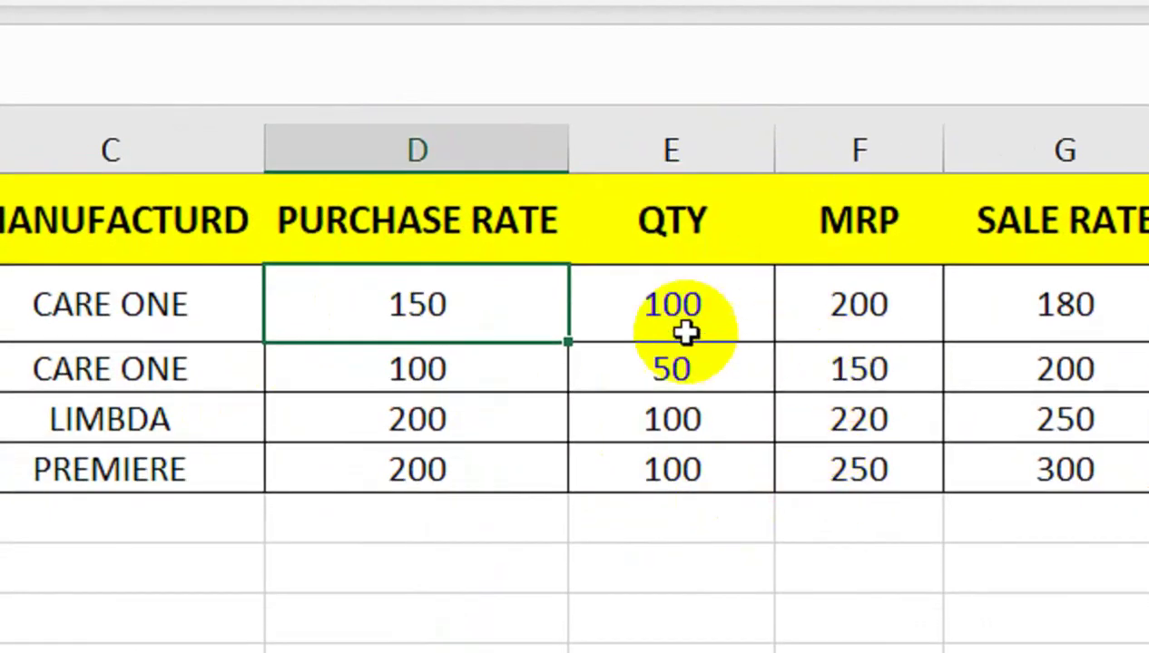
Set the sale rates in G3, G4 and G5 to 120, 210 and 220.
{"action": "left_click", "coordinate": [681, 345]}
{"action": "left_click", "coordinate": [876, 331]}
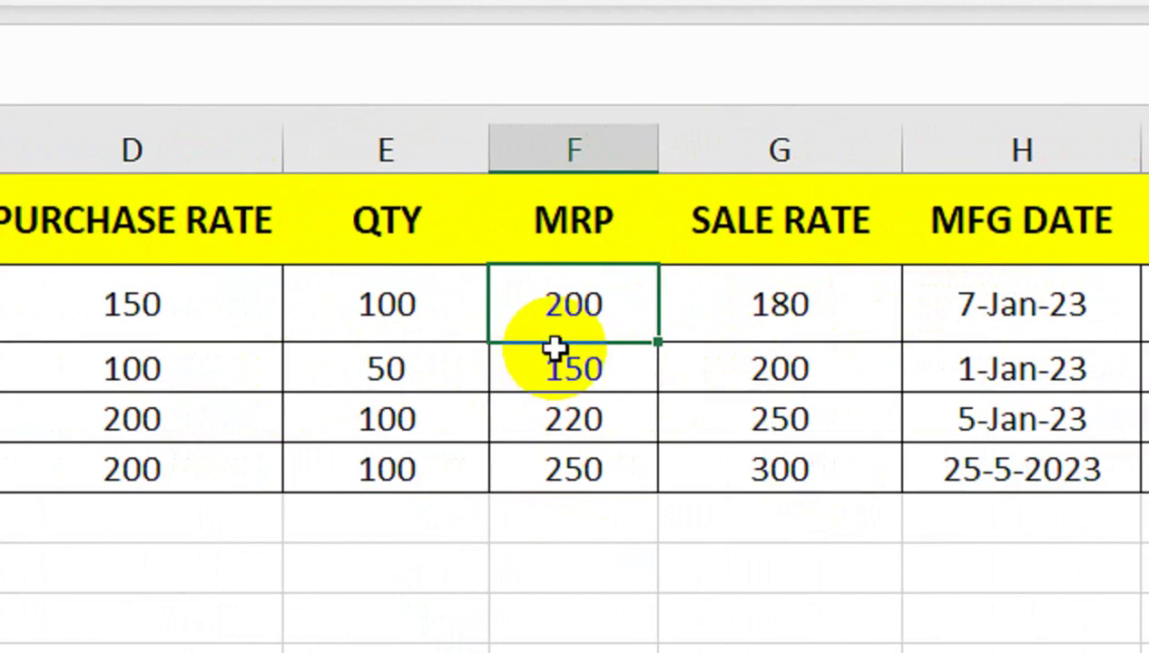
{"action": "left_click", "coordinate": [774, 363]}
{"action": "type", "text": "120"}
{"action": "key", "text": "Return"}
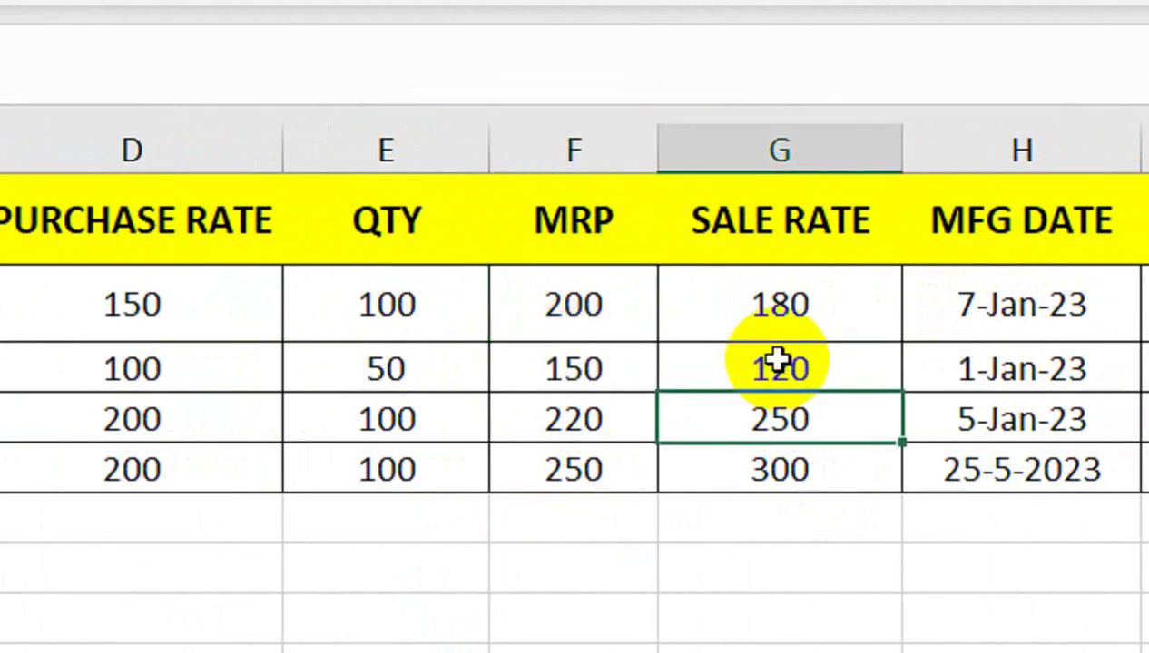
{"action": "type", "text": "210"}
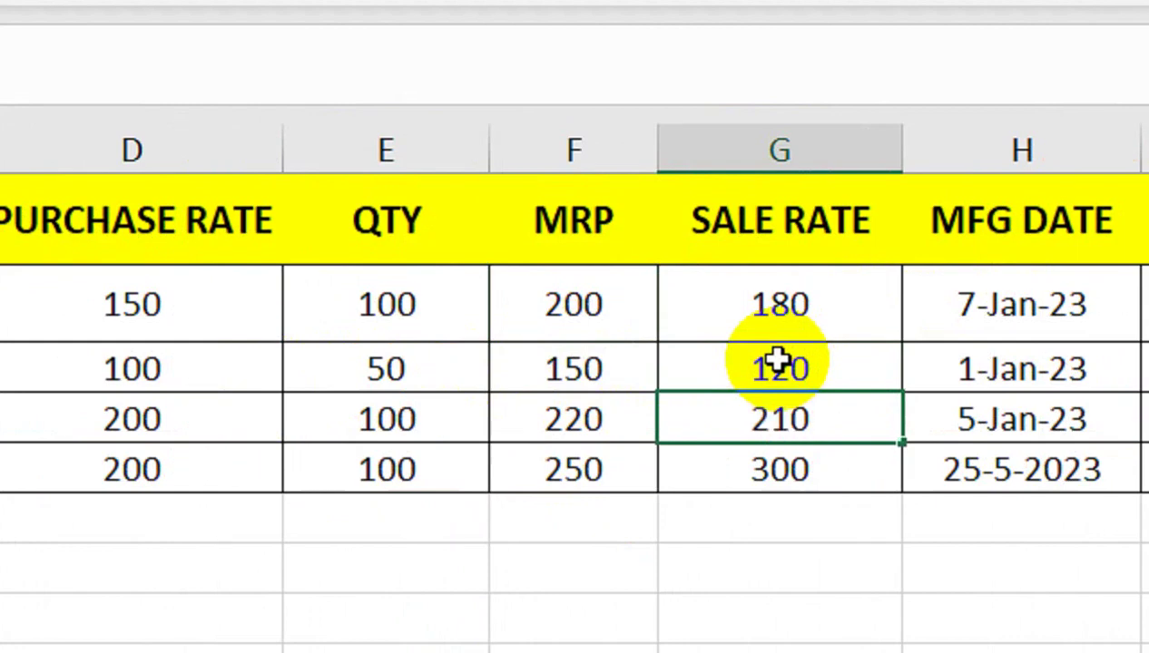
{"action": "key", "text": "Return"}
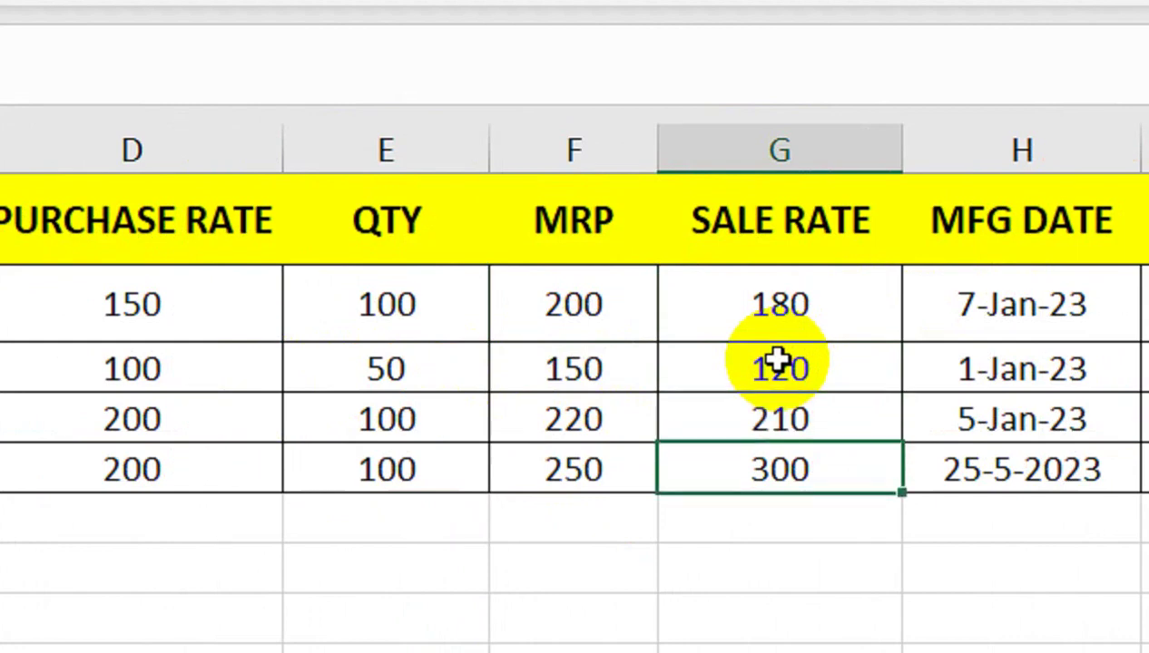
{"action": "type", "text": "220"}
{"action": "key", "text": "Return"}
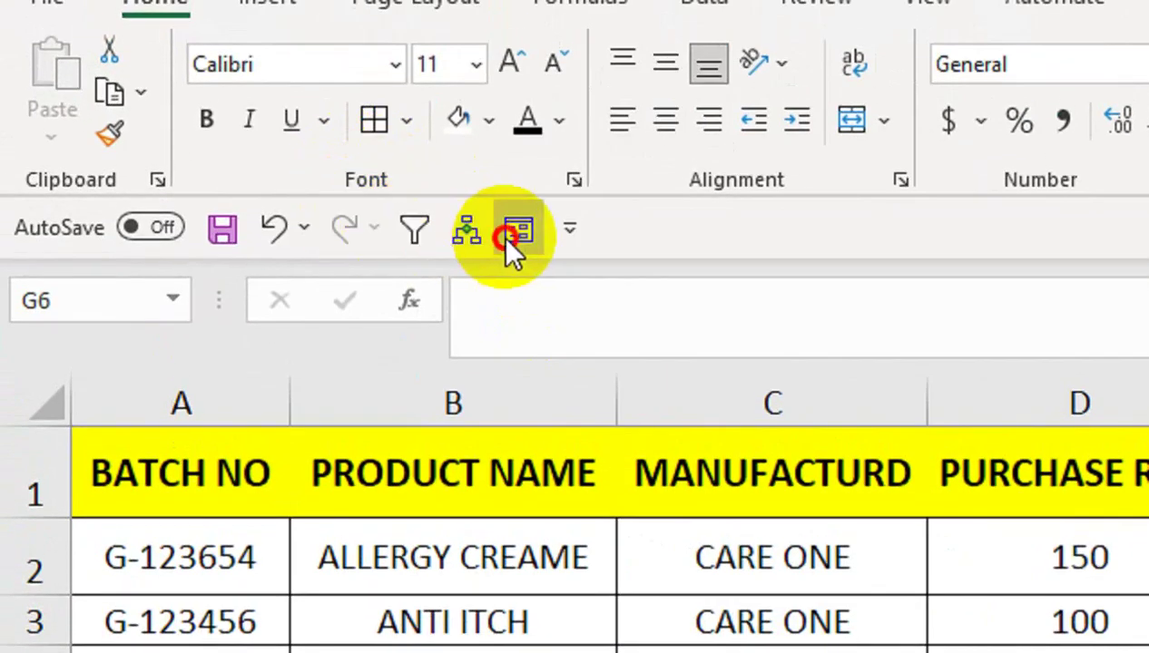
Open the data entry form and start a new record with batch number G-987456.
{"action": "left_click", "coordinate": [508, 238]}
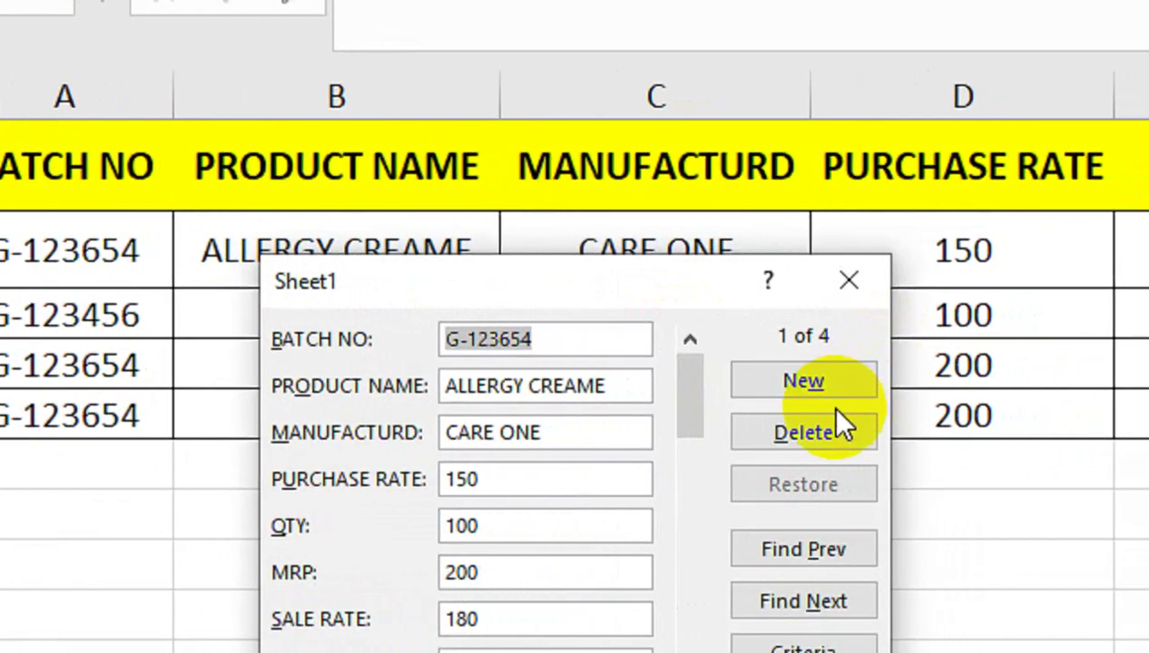
{"action": "left_click", "coordinate": [944, 381]}
{"action": "type", "text": "G*987456"}
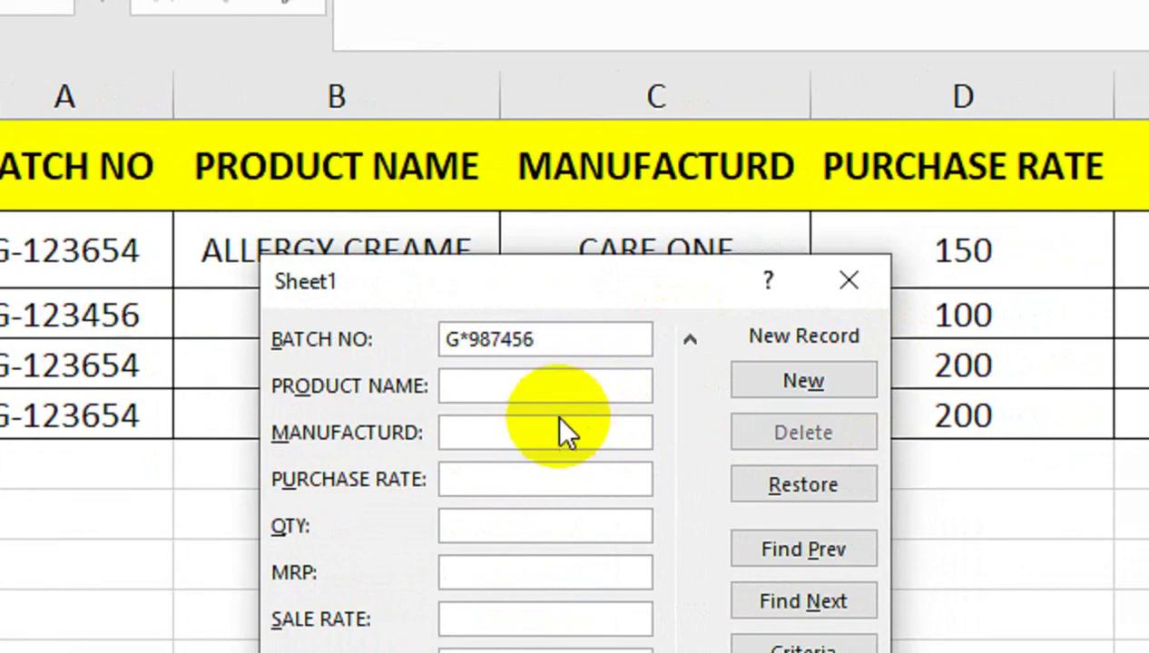
{"action": "left_click", "coordinate": [473, 338]}
{"action": "key", "text": "BackSpace"}
{"action": "type", "text": "-"}
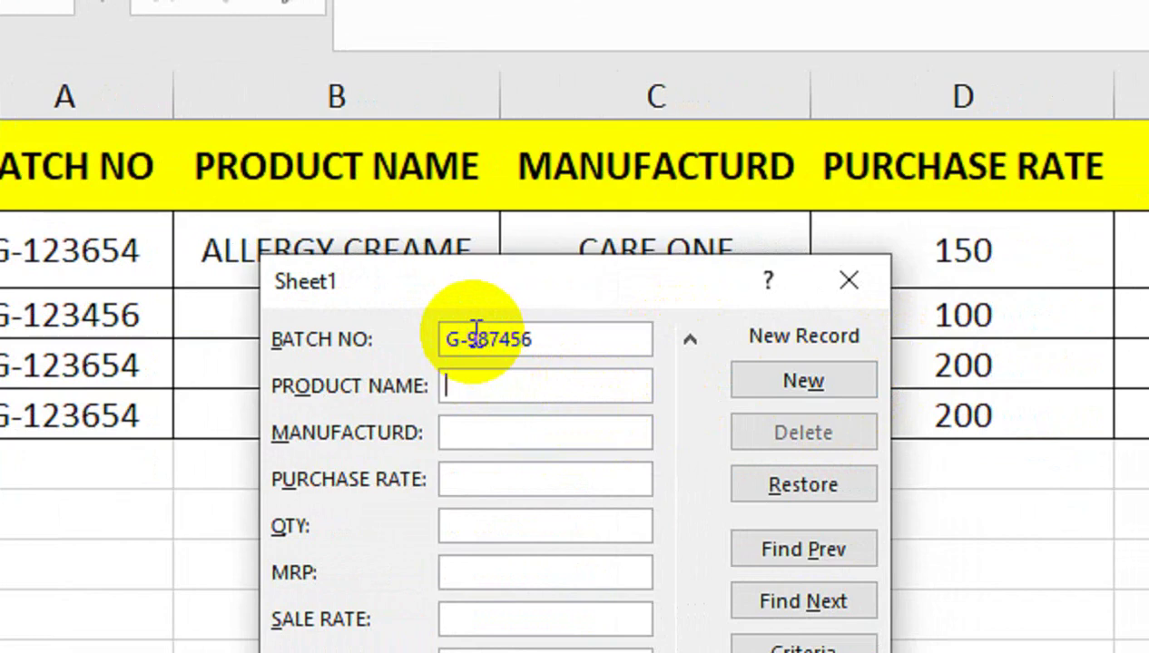
Enter AQUA ZOLE as the new record's product name and ABC as its manufacturer.
{"action": "type", "text": "A"}
{"action": "key", "text": "BackSpace"}
{"action": "type", "text": "AQUA"}
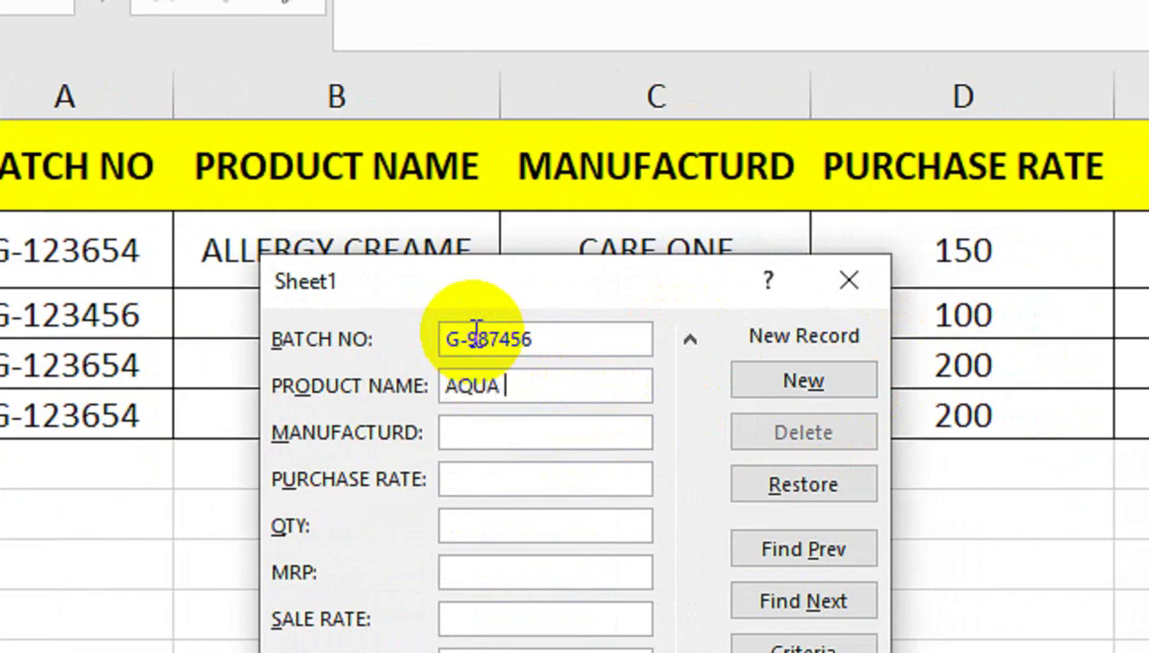
{"action": "type", "text": " ZOLE"}
{"action": "key", "text": "Tab"}
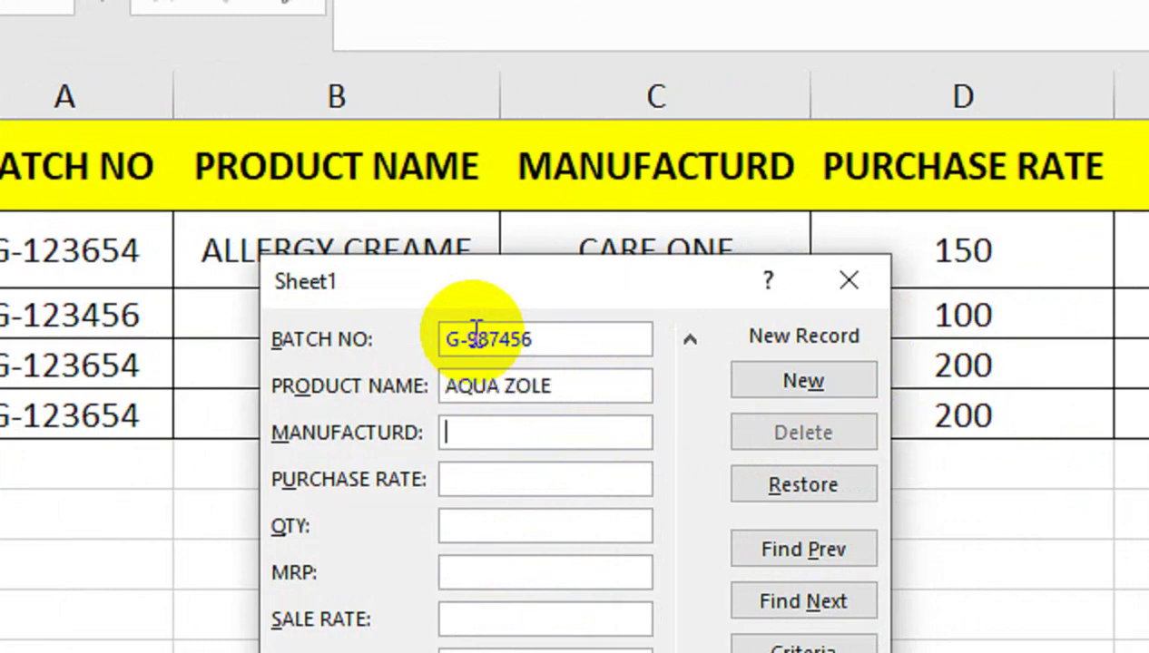
{"action": "type", "text": "ABC"}
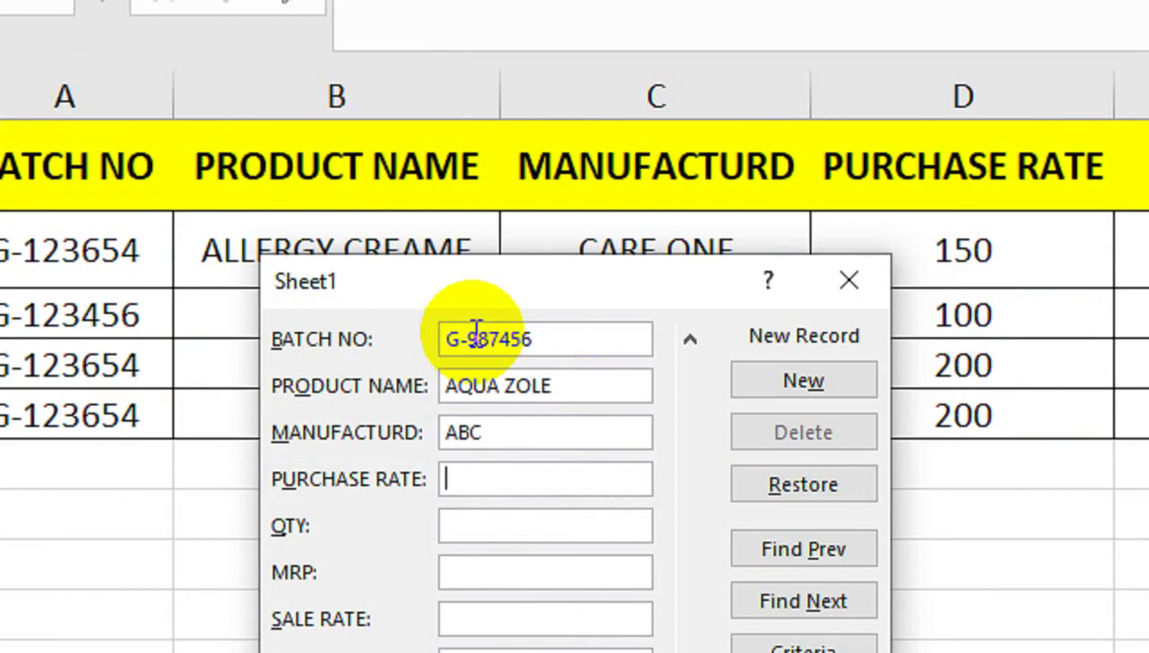
Set the new record's purchase rate to 280, quantity to 20 and MRP to 350.
{"action": "type", "text": "280"}
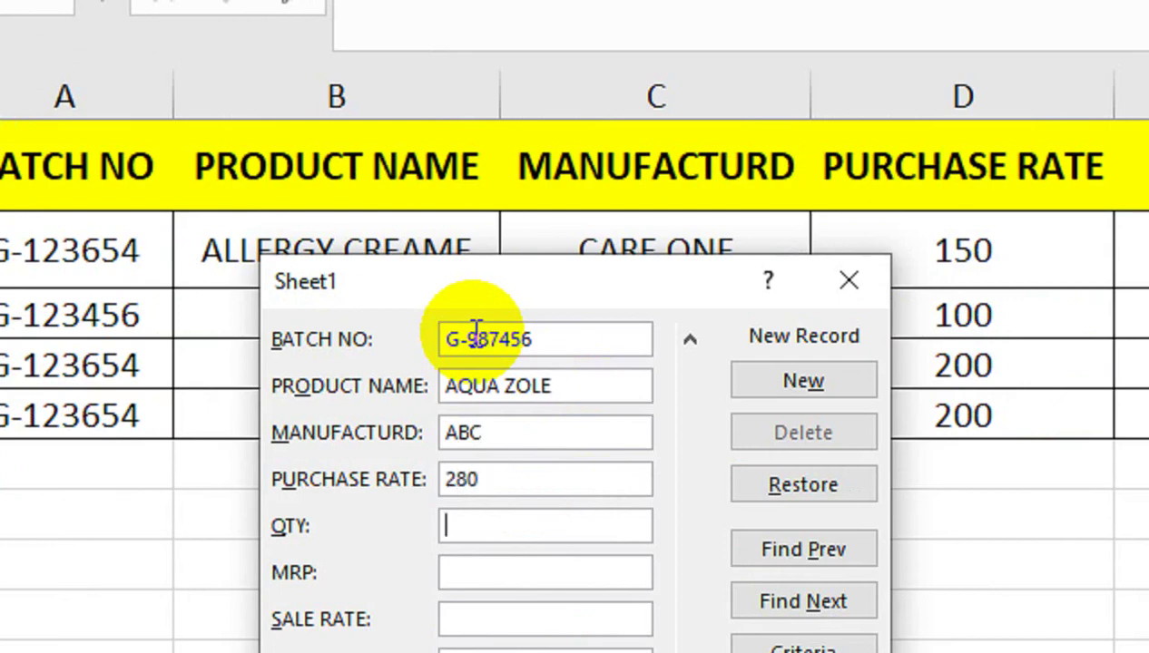
{"action": "key", "text": "Tab"}
{"action": "type", "text": "22"}
{"action": "key", "text": "BackSpace"}
{"action": "type", "text": "0350"}
{"action": "key", "text": "Tab"}
{"action": "type", "text": "3002-6-2023"}
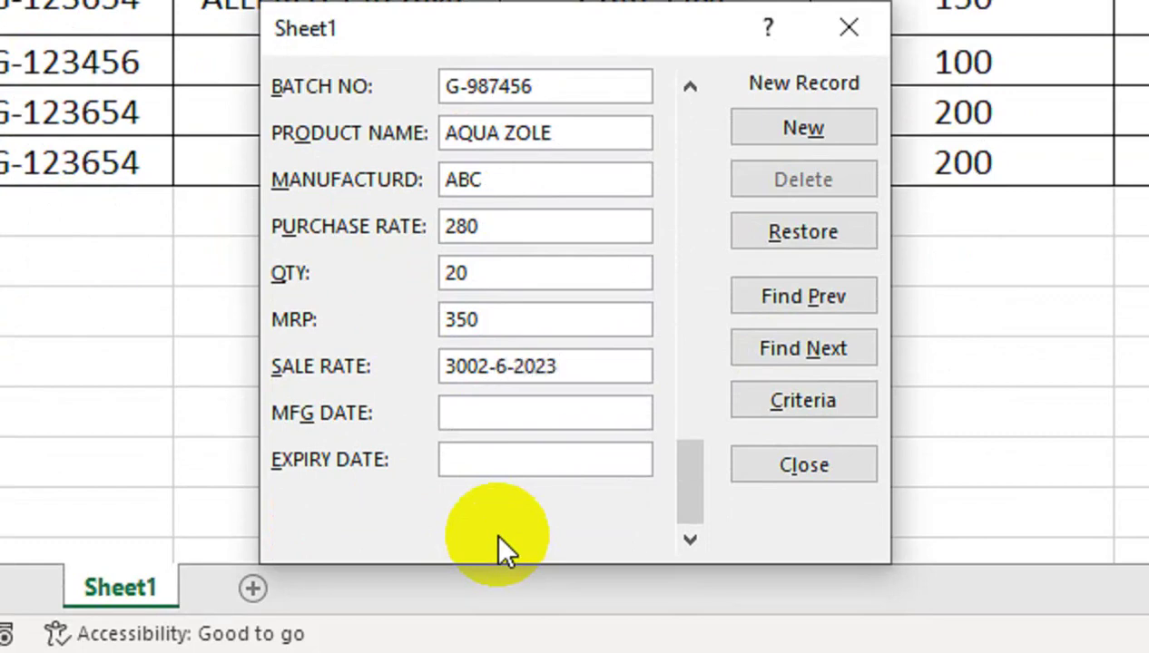
{"action": "left_click", "coordinate": [489, 363]}
{"action": "key", "text": "BackSpace"}
{"action": "key", "text": "BackSpace"}
{"action": "key", "text": "BackSpace"}
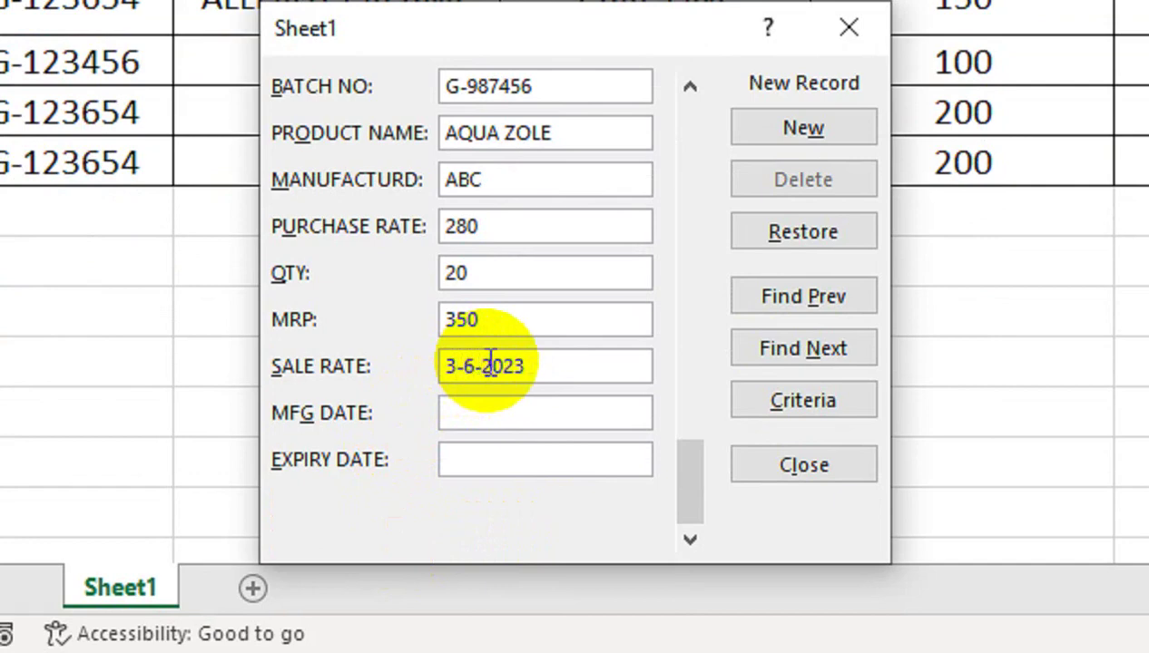
{"action": "key", "text": "BackSpace"}
{"action": "type", "text": "2"}
Replace the new record's sale rate with 300 and set its MFG date to 2-6-2023.
{"action": "key", "text": "shift+Tab"}
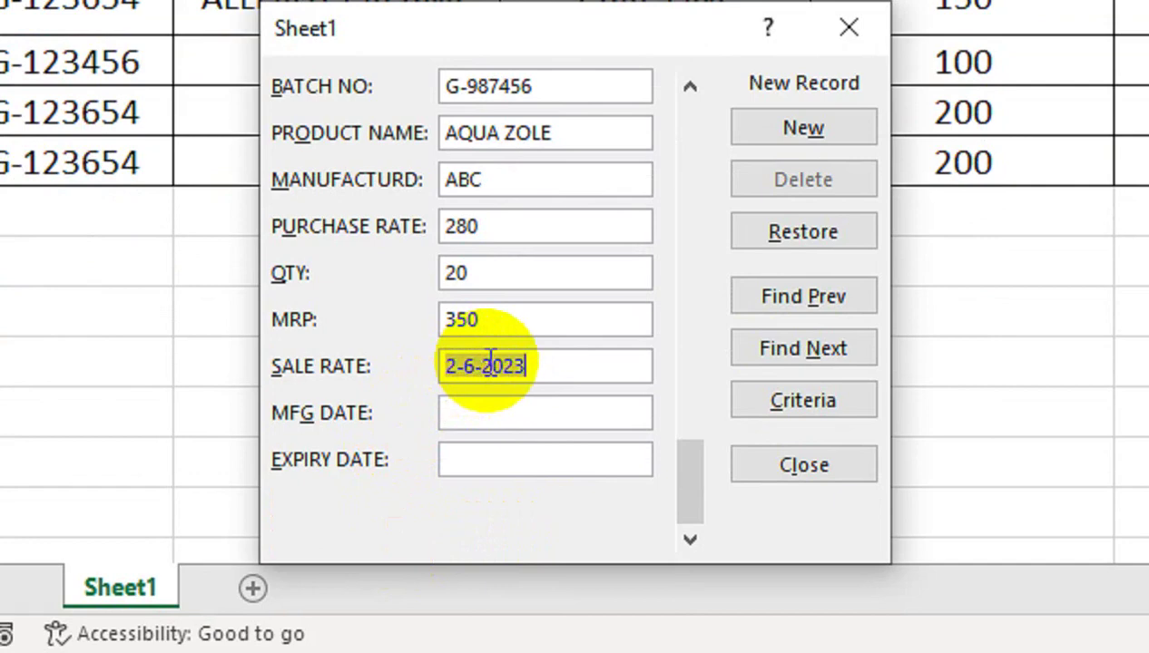
{"action": "type", "text": "30"}
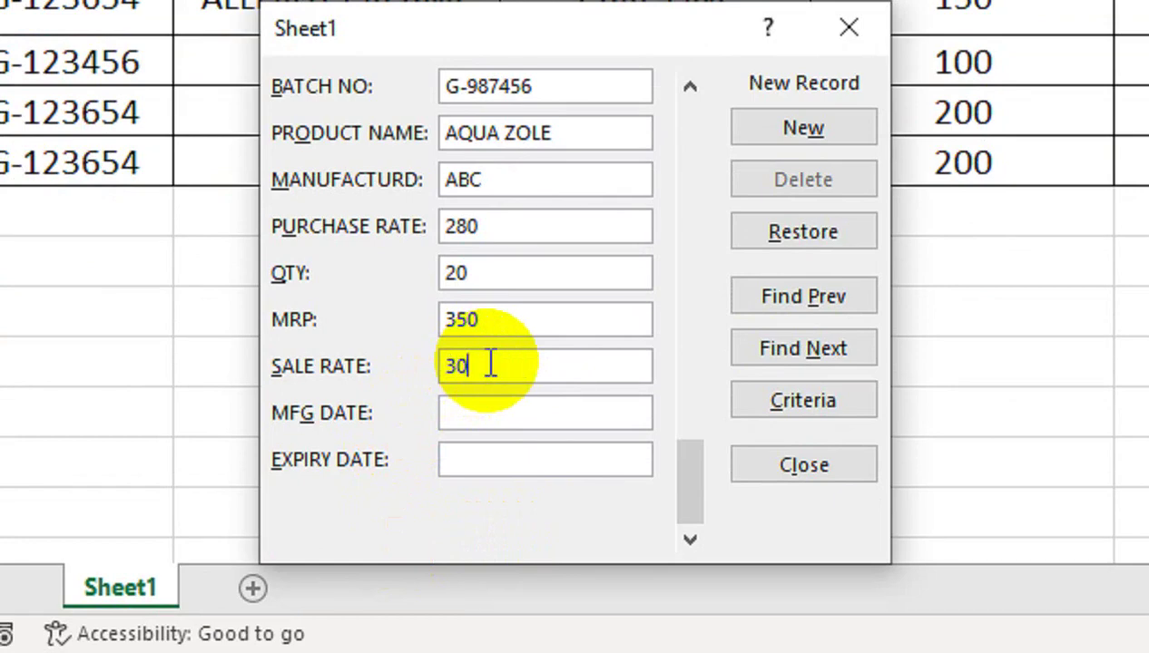
{"action": "type", "text": "2-6-2023"}
{"action": "key", "text": "Tab"}
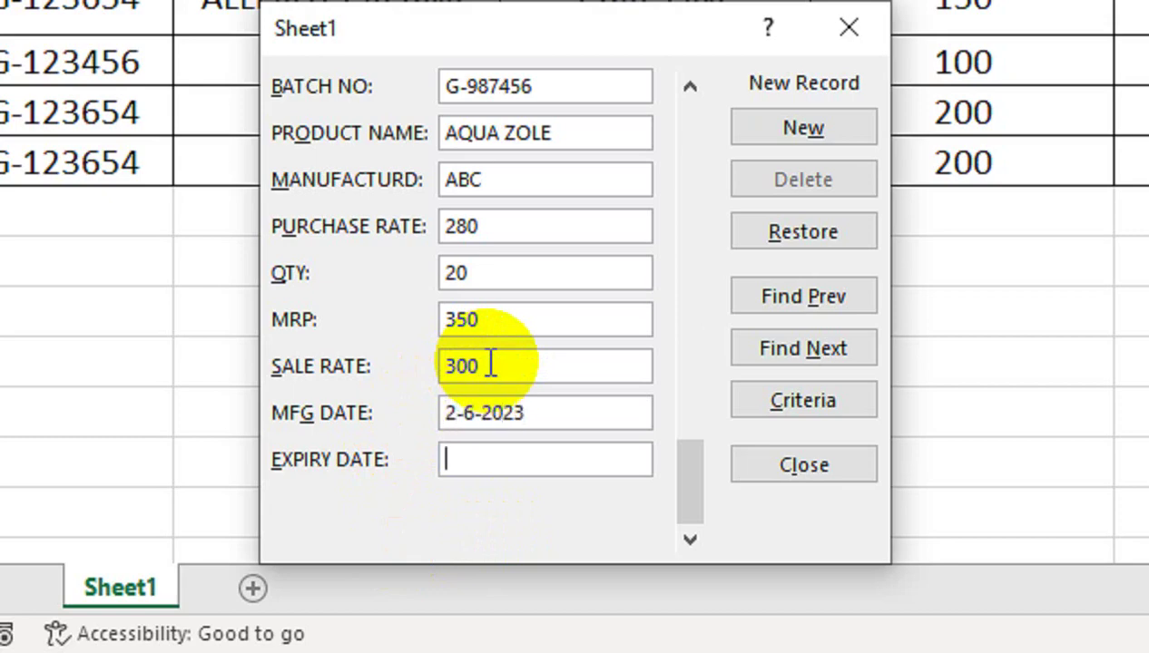
Enter the expiry date 2-6-2025 and add the AQUA ZOLE record to the table.
{"action": "type", "text": "26-"}
{"action": "key", "text": "BackSpace"}
{"action": "key", "text": "BackSpace"}
{"action": "type", "text": "-6-22025"}
{"action": "key", "text": "Return"}
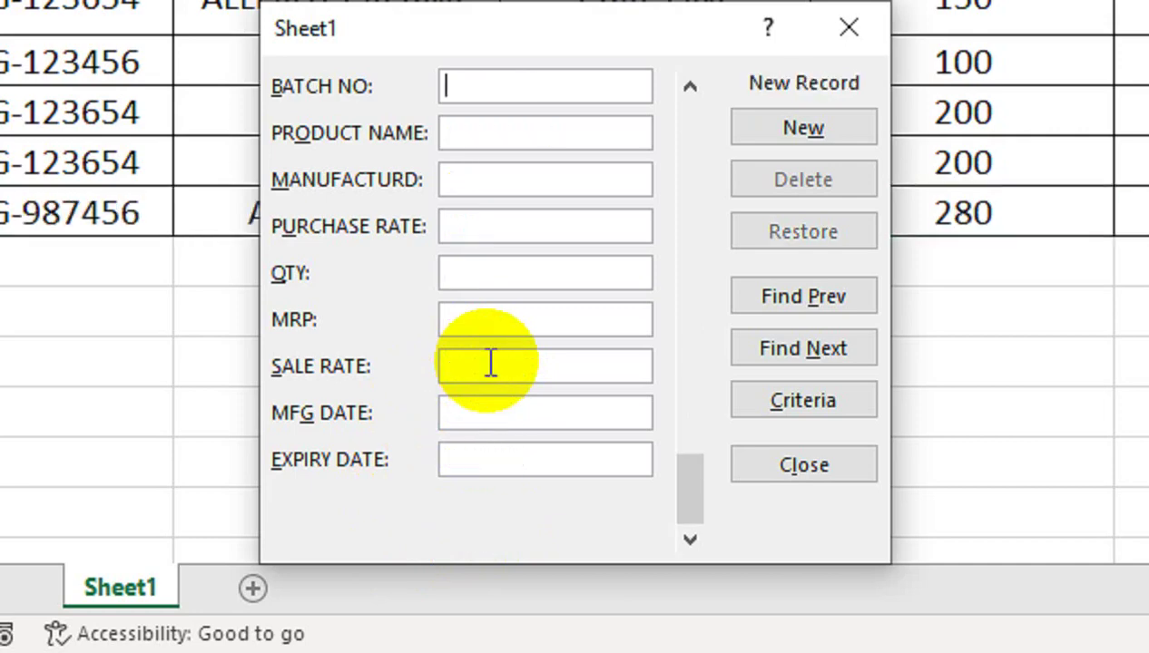